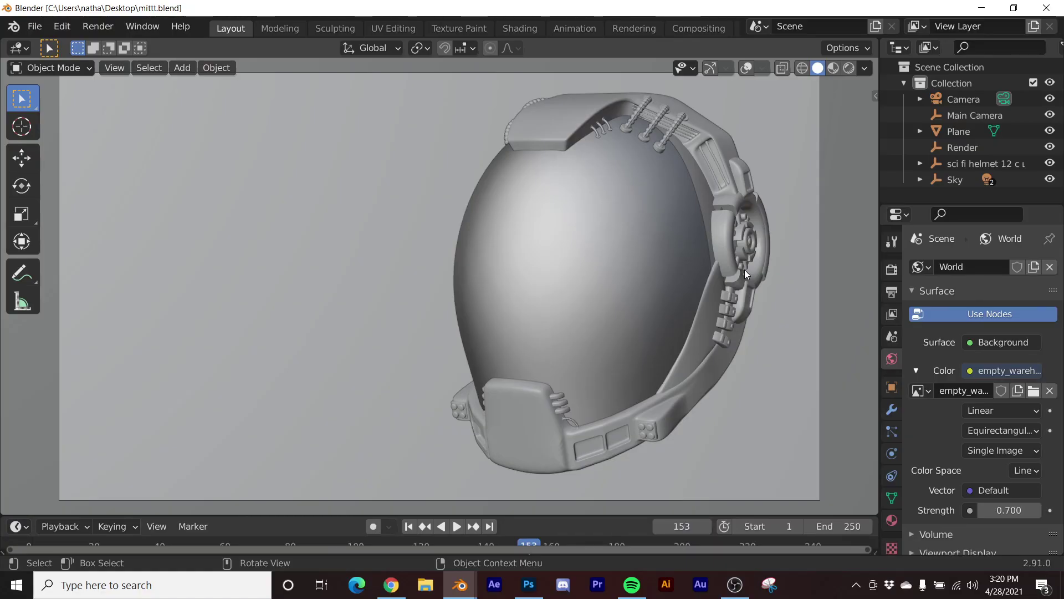
Step: Preview the helmet scene with rendered viewport shading and play back its visor animation
left_click(847, 71)
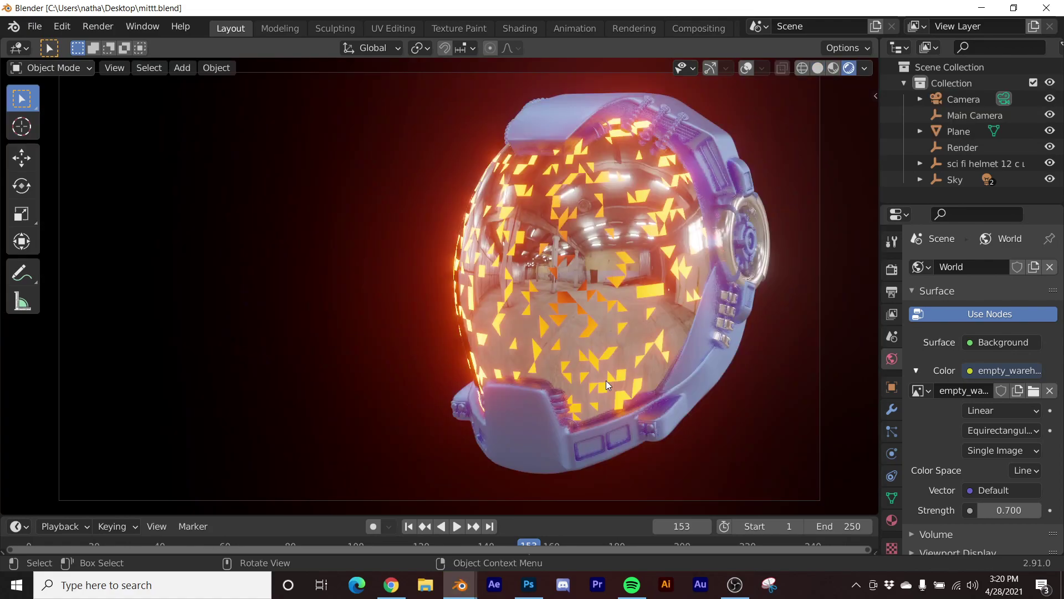
left_click(457, 526)
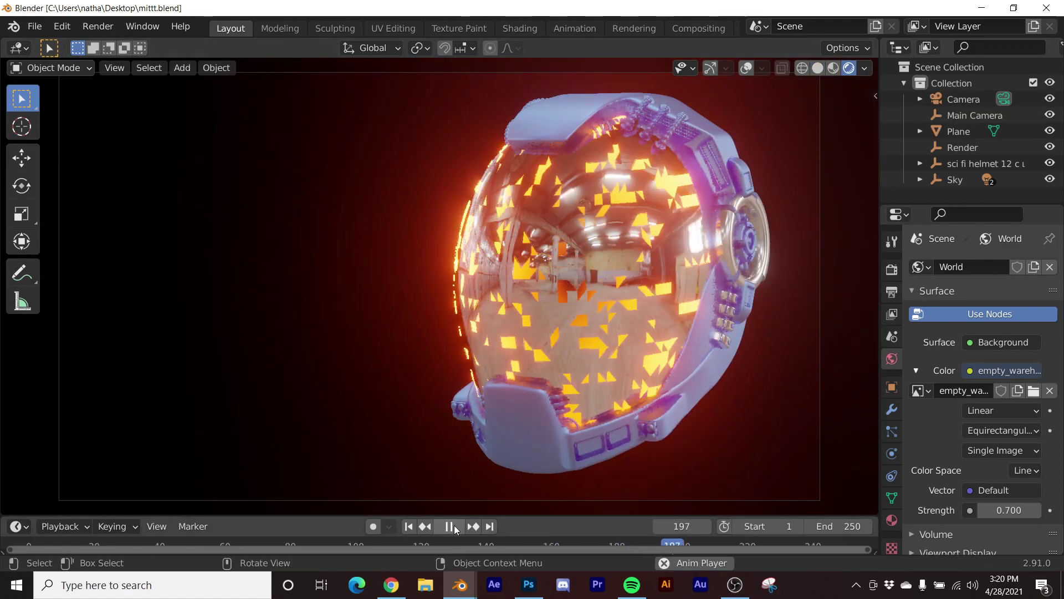
key("space")
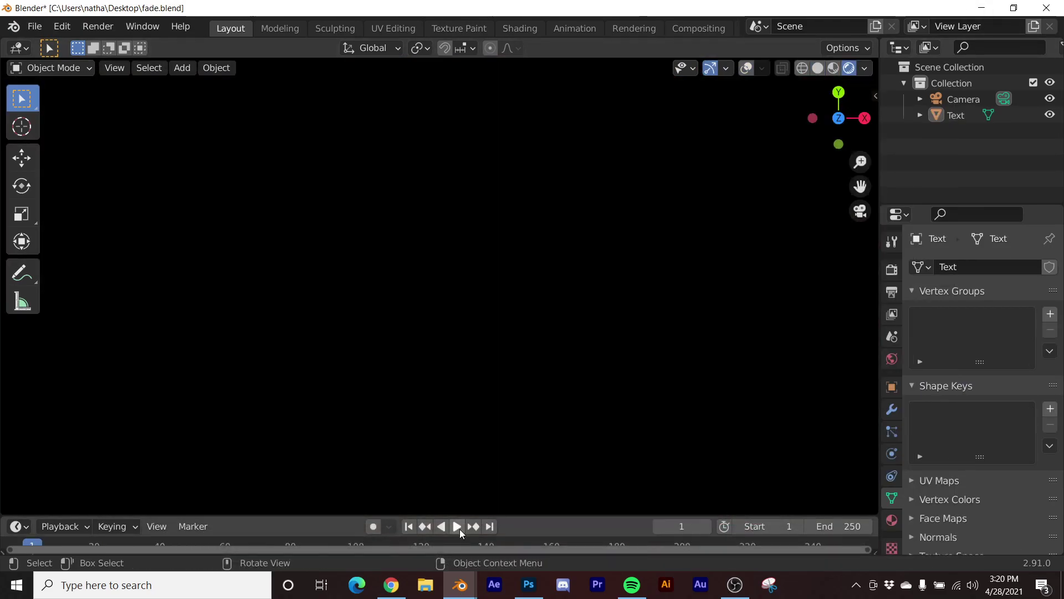
Step: Play the glowing BLENDER text animation, restarting it from the first frame
left_click(460, 529)
left_click(460, 529)
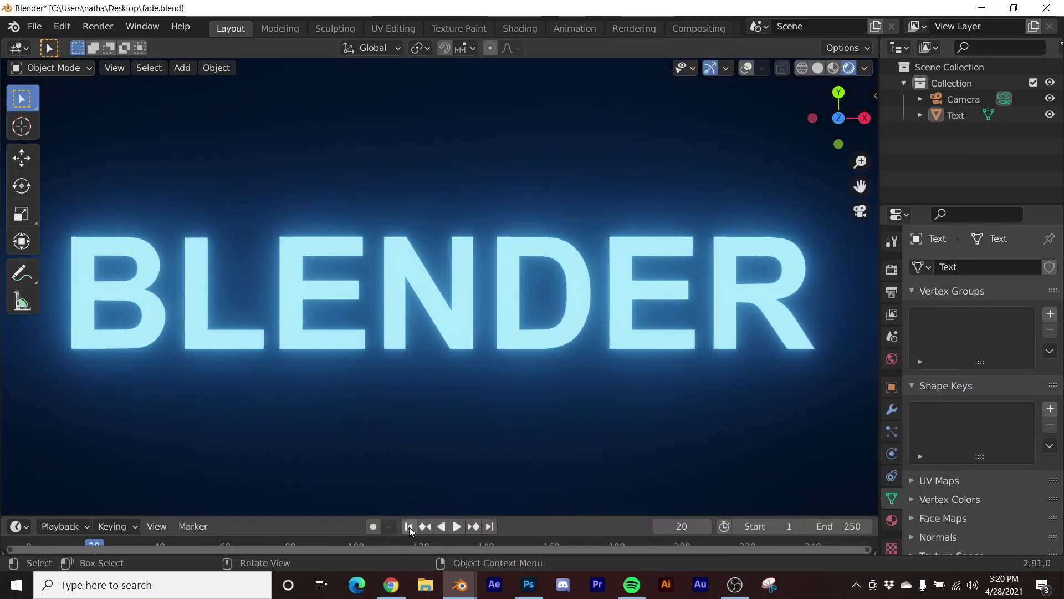
left_click(409, 526)
left_click(456, 527)
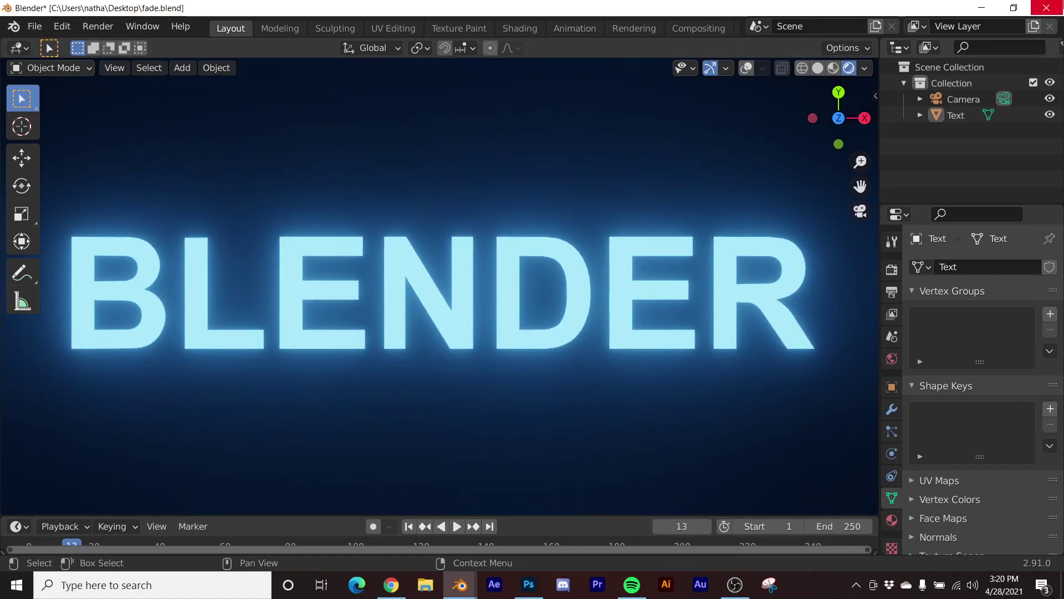
Step: Play the light bulb grid animation and view the bulbs from another angle
left_click(456, 526)
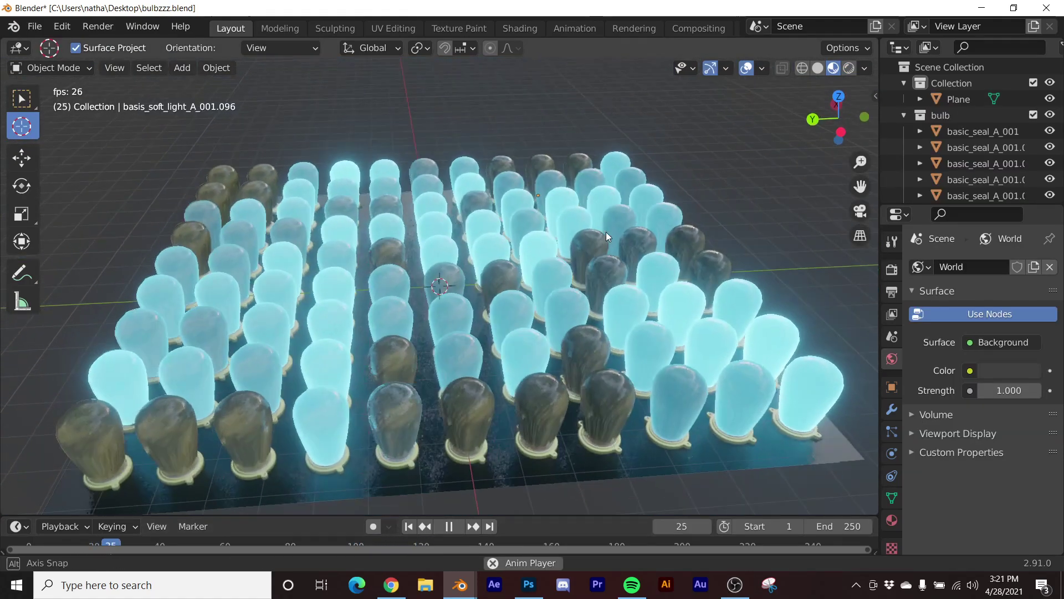
middle_click_drag(606, 231, 449, 248)
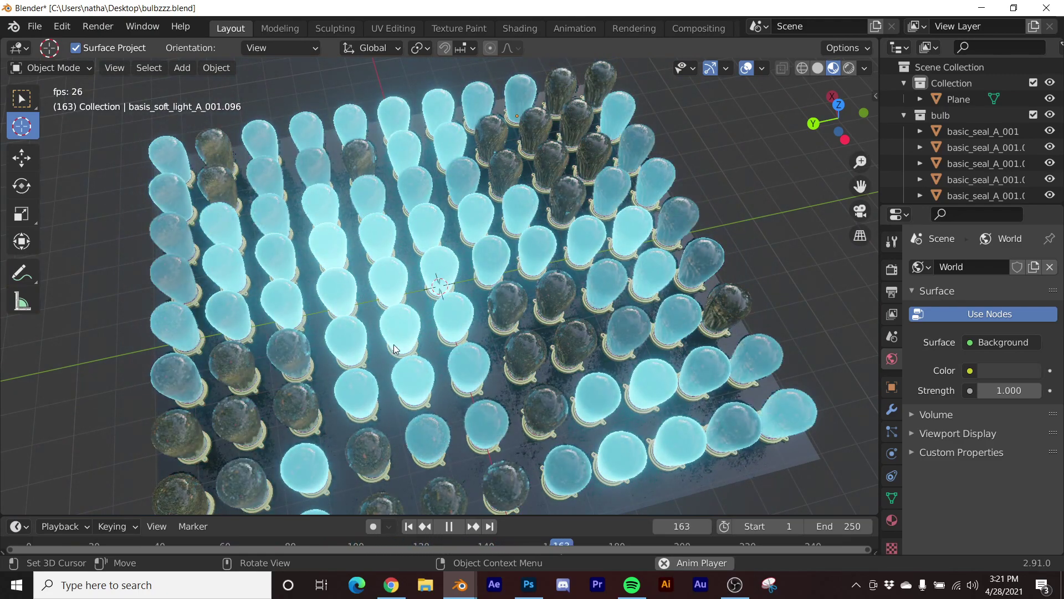
left_click(447, 530)
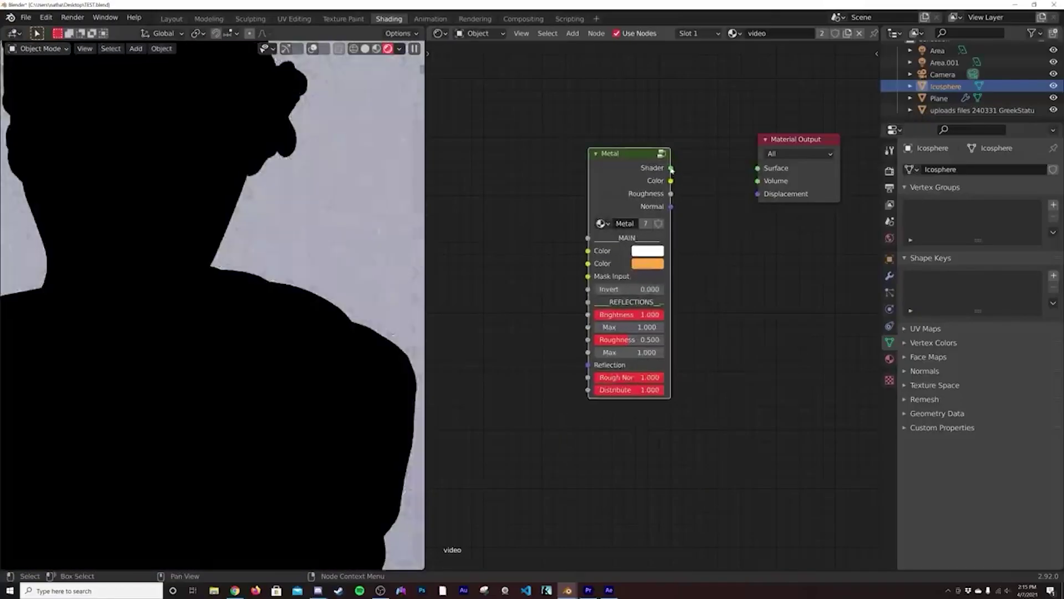
Step: Connect the Metal node's Shader to the Material Output's Surface and darken its first colour to grey
left_click_drag(670, 167, 757, 168)
left_click(647, 251)
left_click(733, 121)
Step: Add a Dirtmap/Discolor node before the Metal node and link its Roughness and Max outputs to the matching Metal inputs
key("shift+a")
Step: Add an FX_Sand node between the Metal node and the Material Output
left_click(793, 119)
type("f")
left_click(775, 133)
left_click(688, 156)
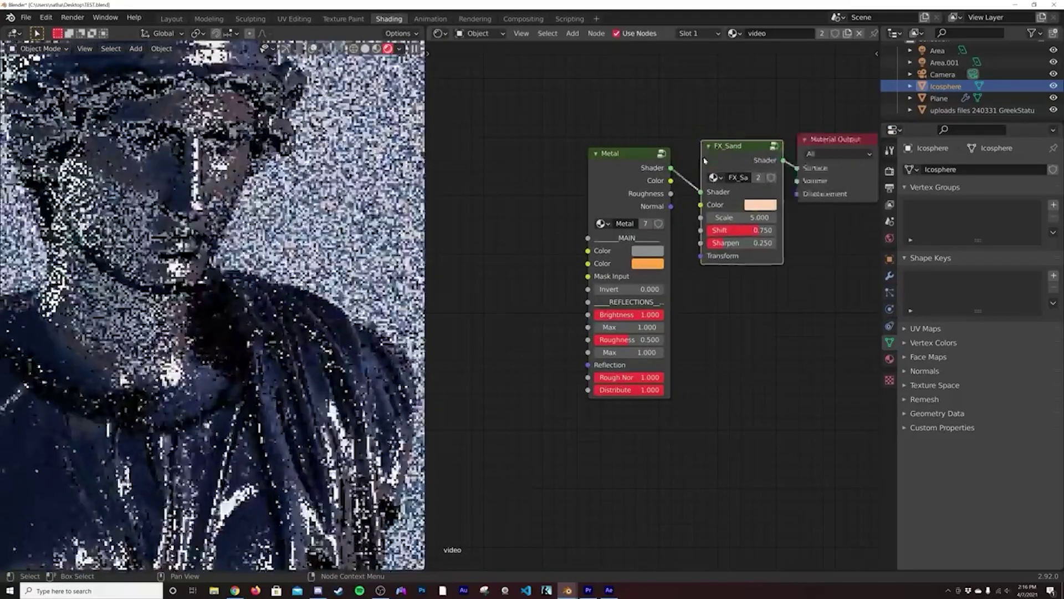
middle_click_drag(489, 195, 612, 202)
key("shift+a")
left_click(614, 202)
type("dir")
left_click(643, 231)
left_click(582, 201)
left_click_drag(635, 193, 710, 346)
left_click_drag(635, 218, 709, 359)
Step: Change the Dirtmap/Discolor node's input colour to a dark, weakly saturated tone
left_click(612, 301)
left_click(645, 176)
scroll(644, 176, "up", 4)
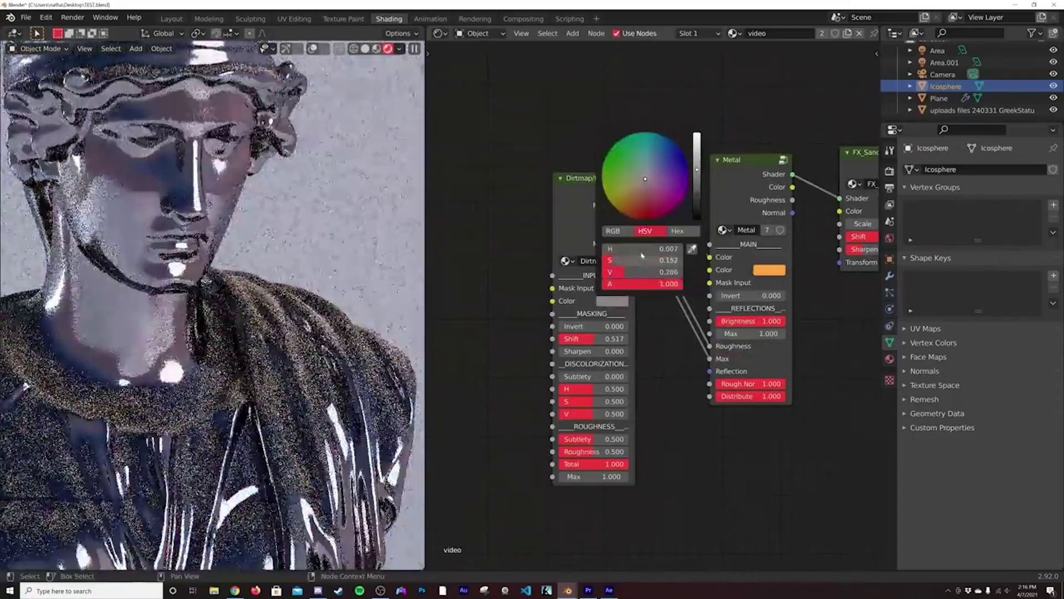
Step: Add a Markings node and connect its output 4 to the Dirtmap/Discolor node's Mask Input
middle_click_drag(616, 308, 733, 304)
key("shift+a")
left_click(643, 242)
type("mark")
left_click(650, 265)
left_click(532, 233)
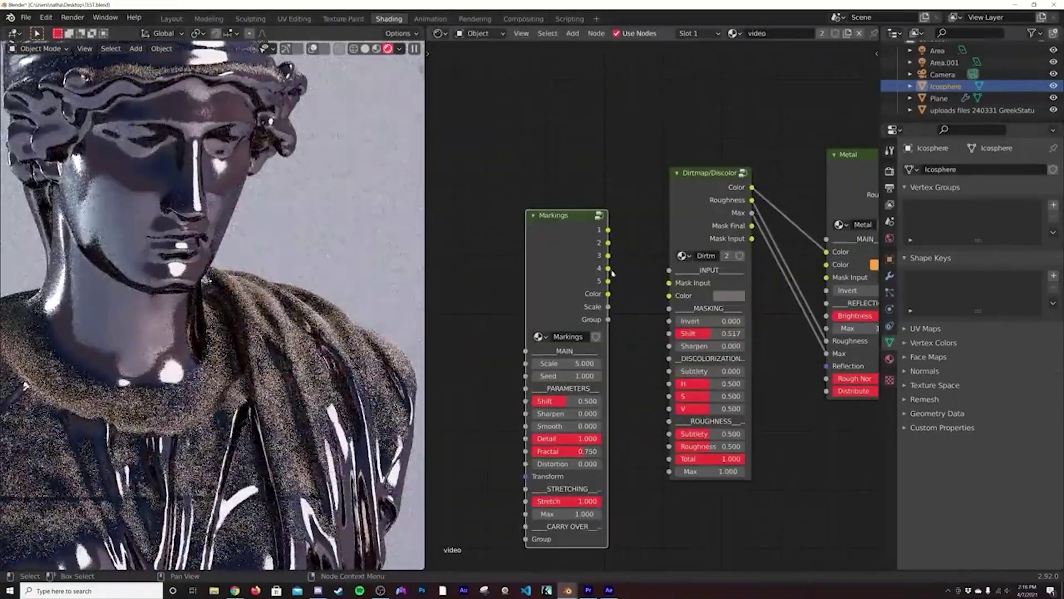
left_click_drag(608, 269, 669, 283)
Step: Set the Markings node's Scale to 0.3
left_click(571, 363)
type(".3")
key("Return")
Step: Set the Dirtmap/Discolor node's roughness Subtlety to about 0.131 and its Max to 2
middle_click_drag(721, 445, 654, 390)
scroll(654, 390, "down", 1)
scroll(654, 390, "up", 5)
left_click_drag(648, 407, 613, 407)
left_click(625, 459)
type("2")
key("Return")
Step: Make room below the Metal node for a Displacement node and feed its Mask Input from the Dirtmap/Discolor Roughness output
middle_click_drag(778, 209, 634, 319)
scroll(656, 309, "down", 2)
left_click_drag(682, 310, 670, 154)
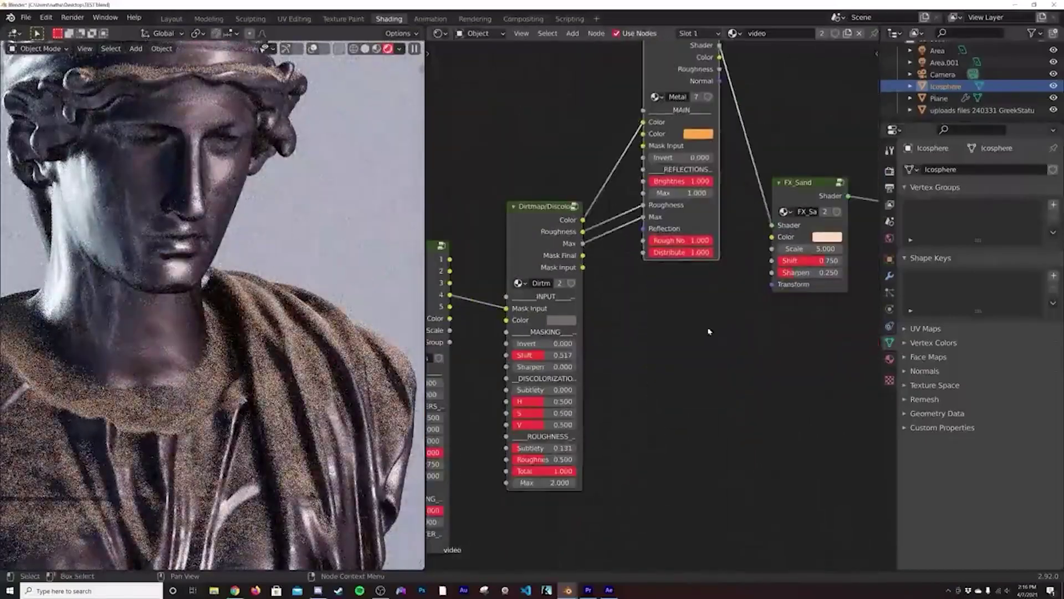
key("shift+a")
left_click(684, 285)
type("disp")
left_click(703, 328)
left_click(668, 305)
left_click_drag(571, 219, 650, 443)
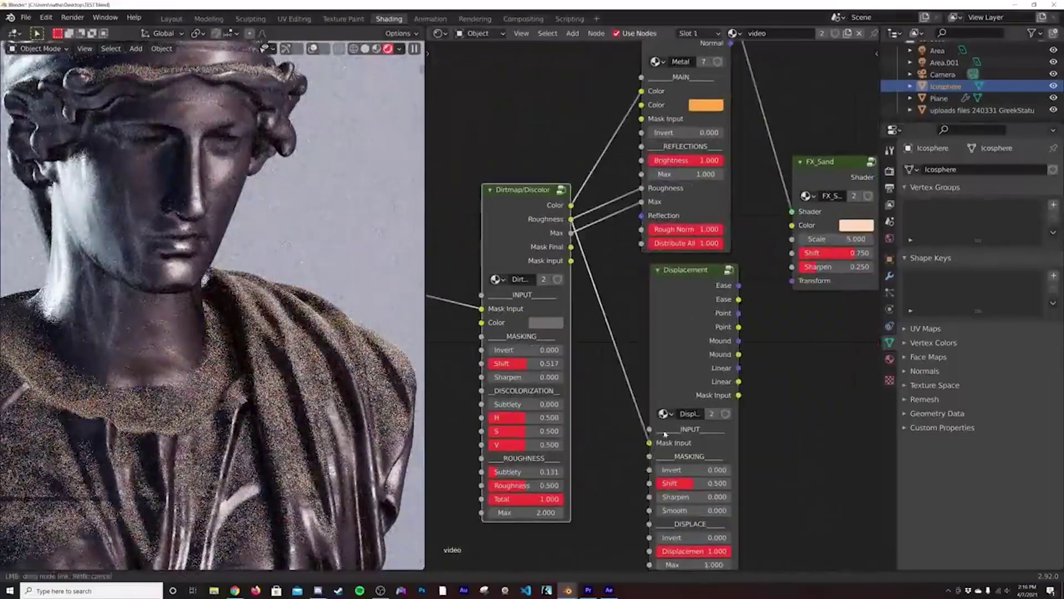
Step: Connect the Displacement node's Mound output to the Material Output and set the displacement Max to 3
left_click_drag(738, 341, 775, 294)
middle_click_drag(748, 355, 636, 373)
left_click_drag(819, 236, 820, 233)
middle_click_drag(705, 508, 810, 372)
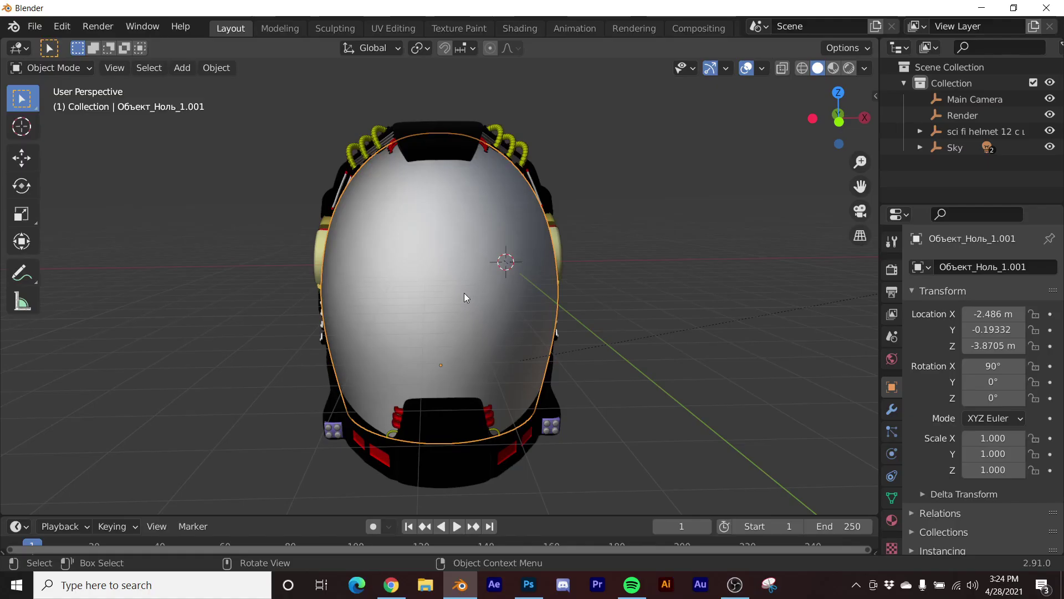
Step: Enter Edit Mode on the helmet visor and select its entire mesh
key("g")
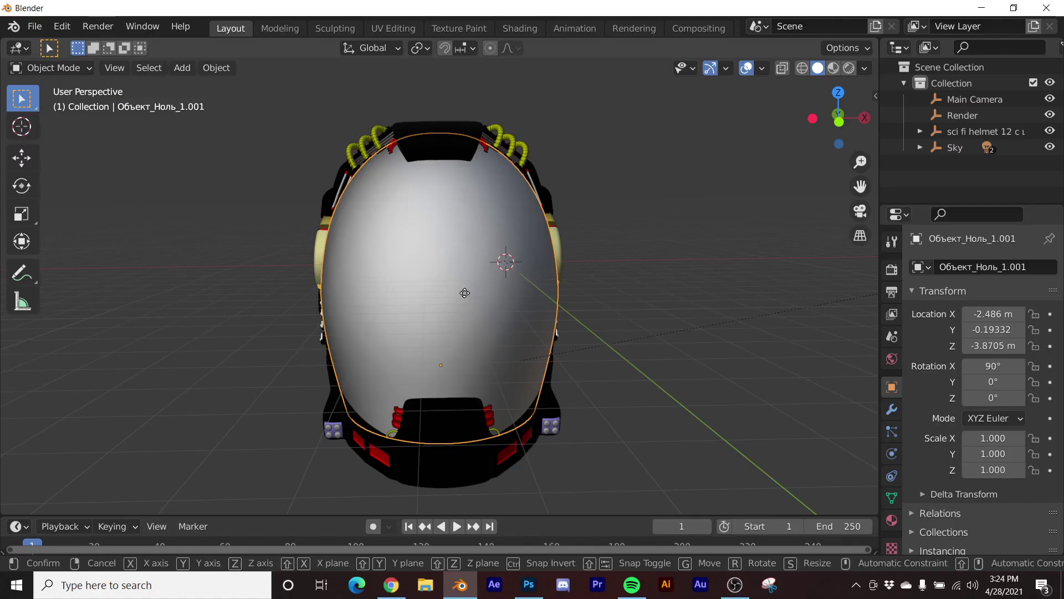
key("Escape")
middle_click_drag(792, 248, 525, 220)
key("Tab")
key("a")
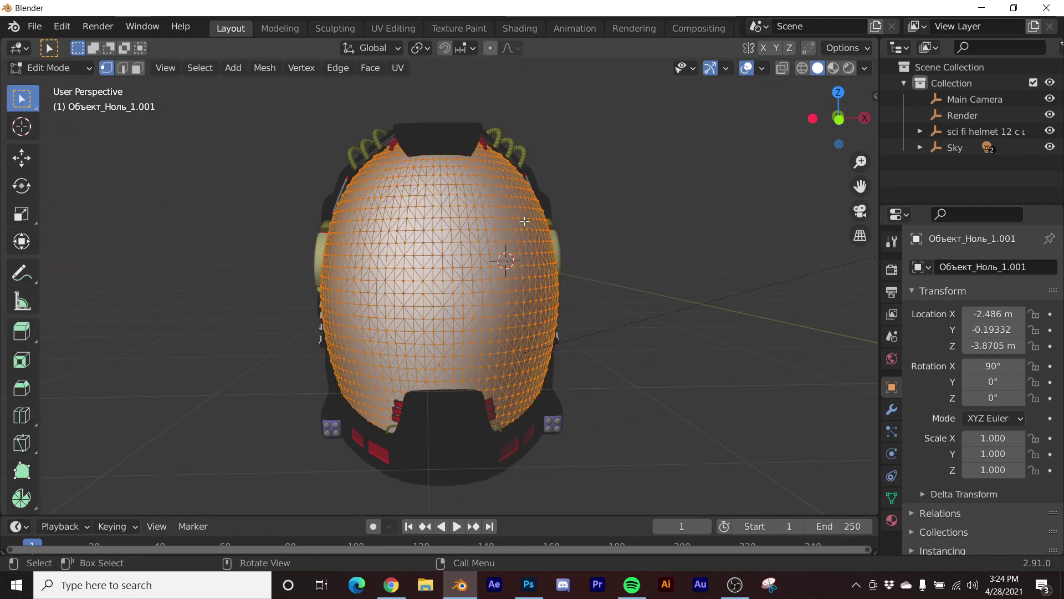
Step: Try a standard Unwrap on the visor mesh and examine the layout in the UV Editing workspace
key("u")
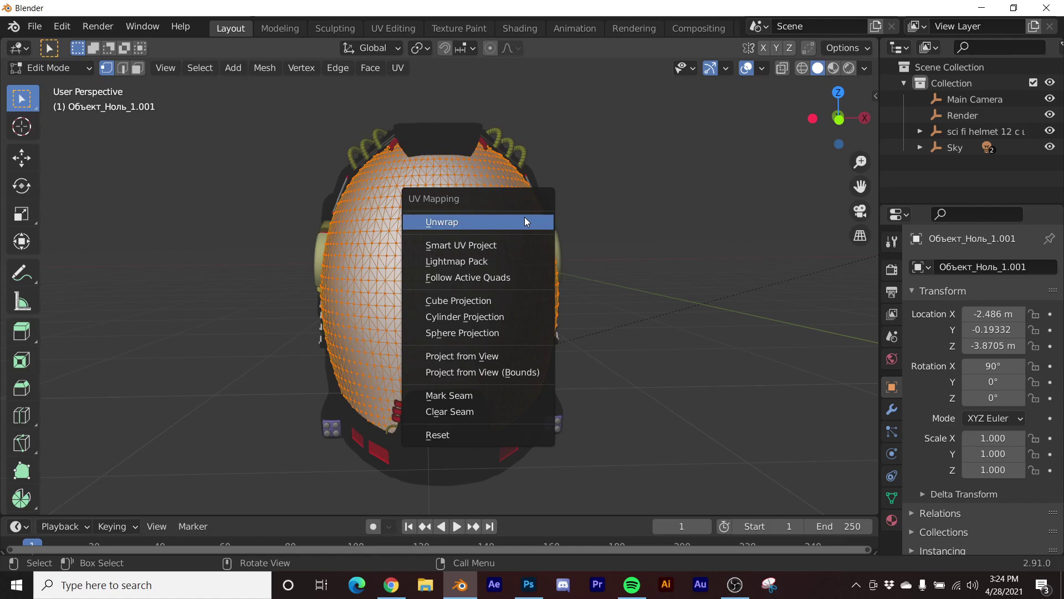
left_click(524, 217)
left_click(376, 29)
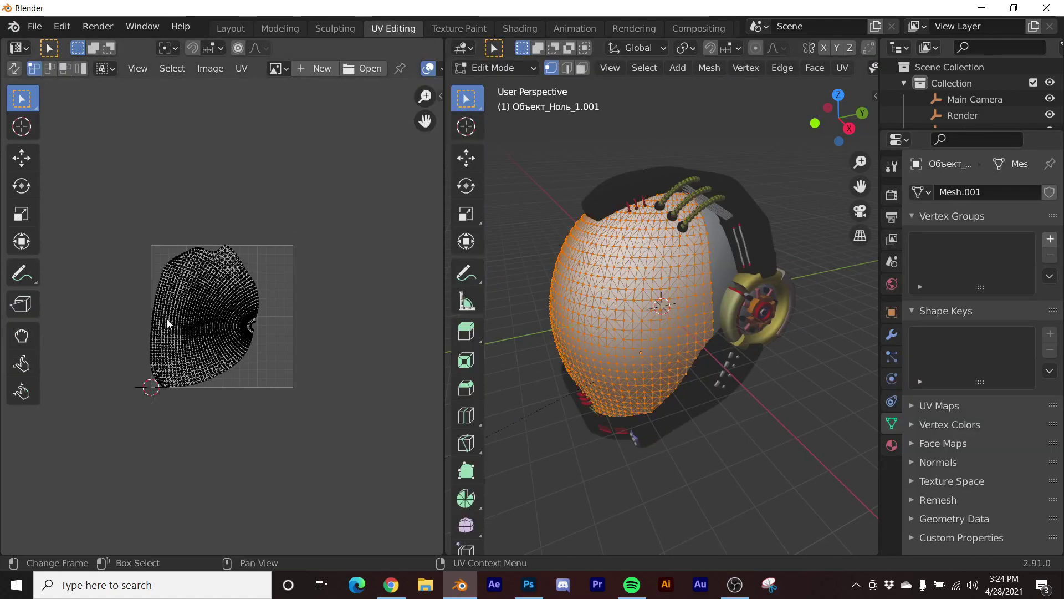
scroll(300, 336, "up", 4)
middle_click_drag(654, 310, 750, 287)
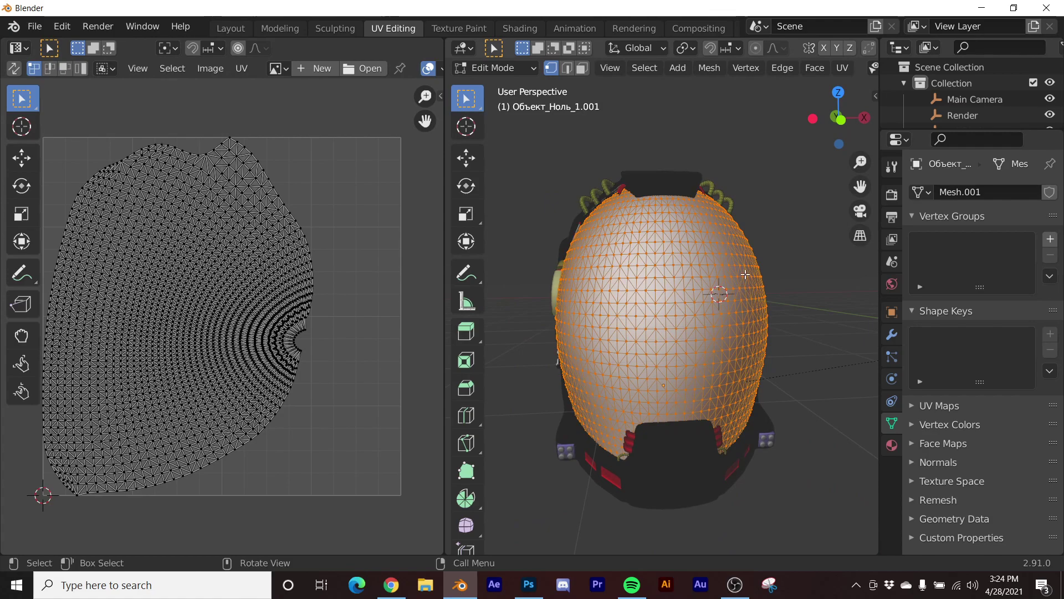
left_click(230, 29)
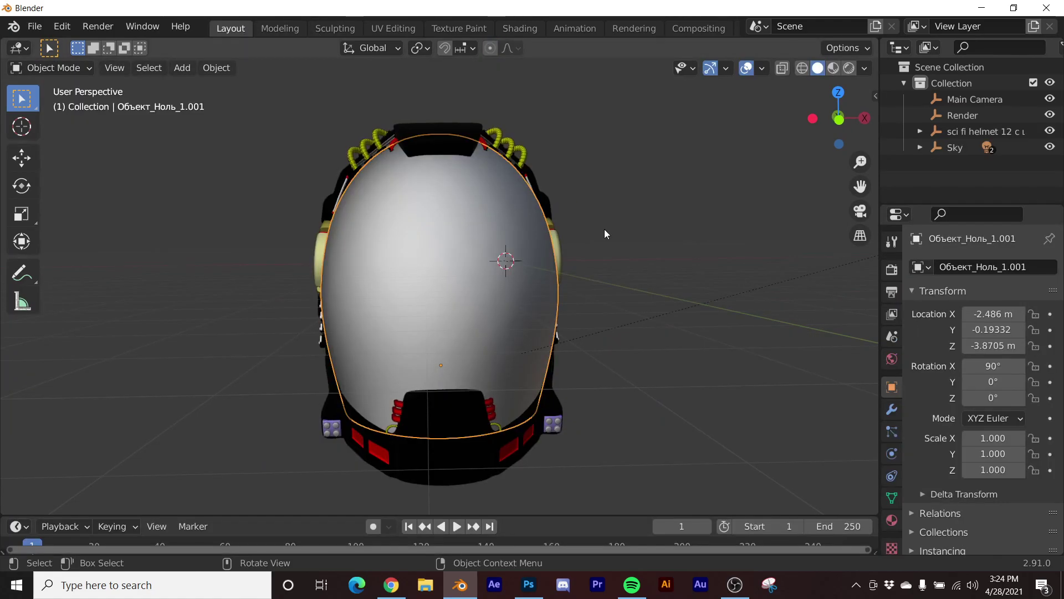
Step: Map the visor's UVs with Project from View in the front orthographic view
key("grave")
left_click(538, 187)
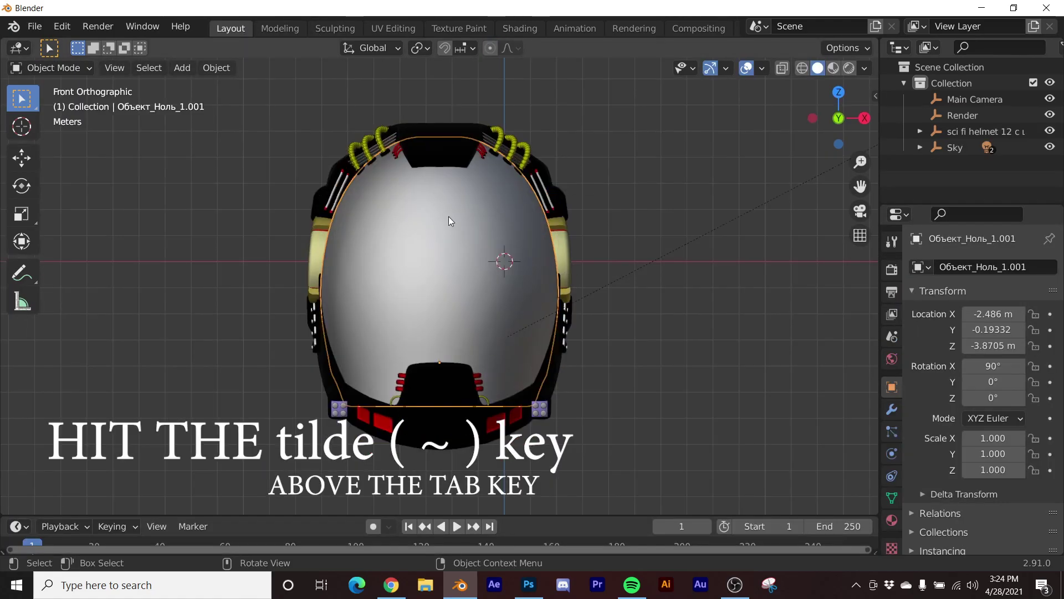
scroll(464, 244, "up", 2)
key("Tab")
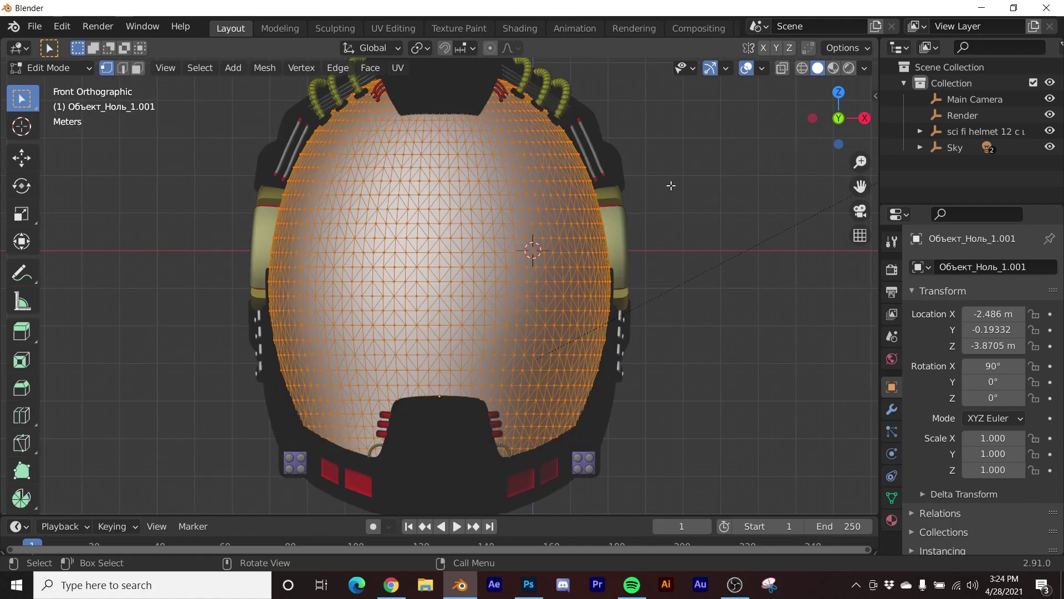
key("u")
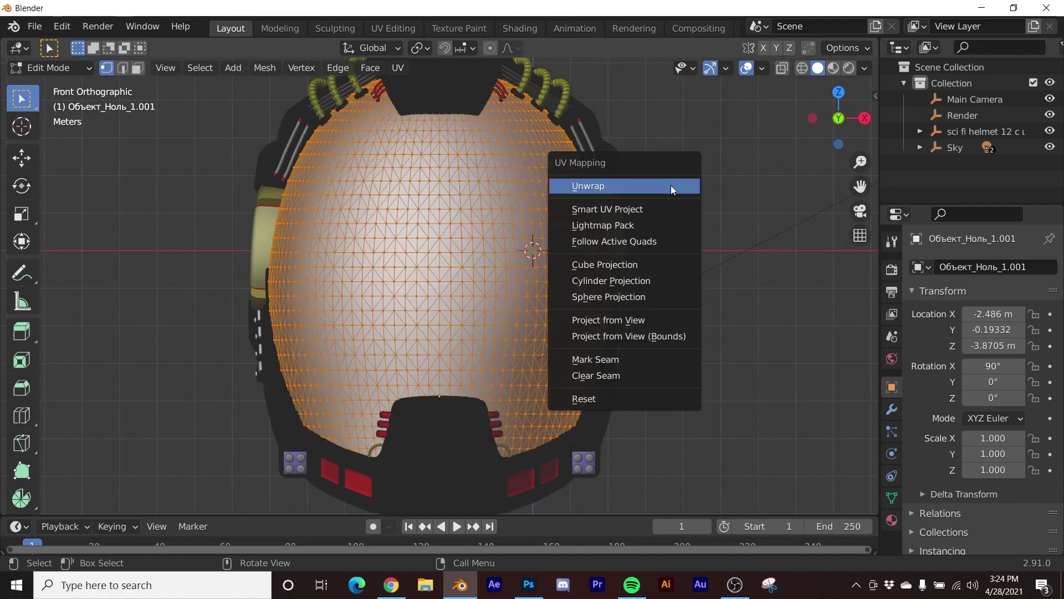
left_click(640, 317)
key("Tab")
middle_click_drag(447, 242, 454, 179)
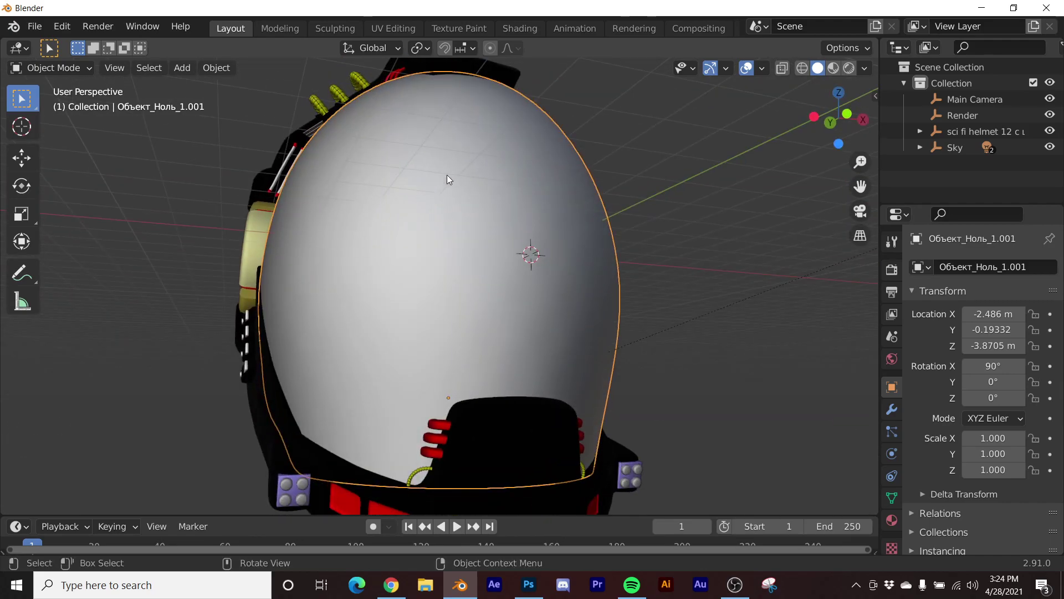
Step: In the UV Editing workspace, select all the visor's UVs and scale them up about 2.08 times to fill the UV square
left_click(393, 28)
scroll(297, 299, "down", 7)
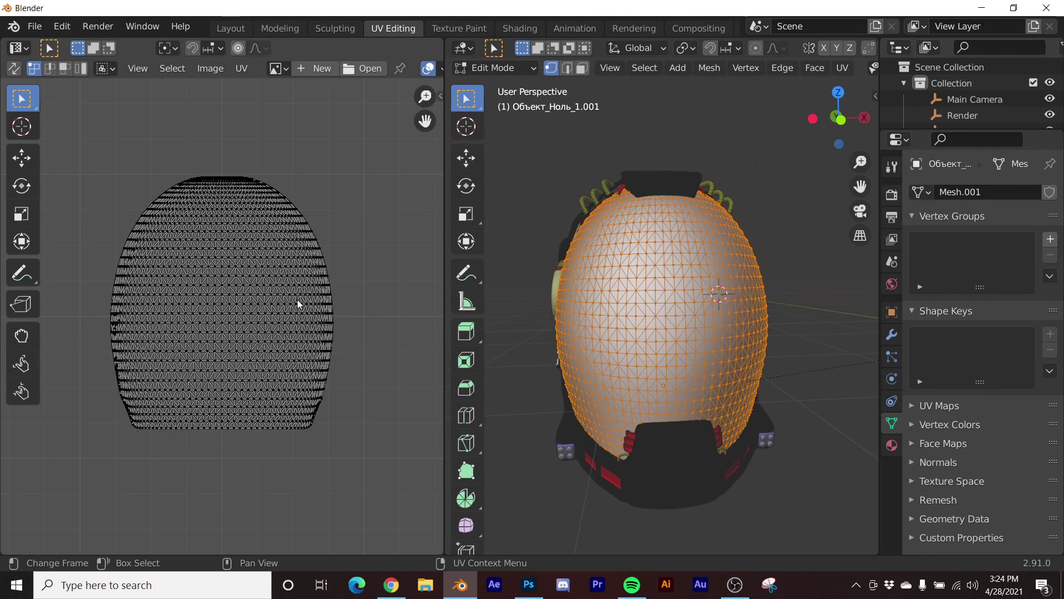
scroll(287, 303, "up", 1)
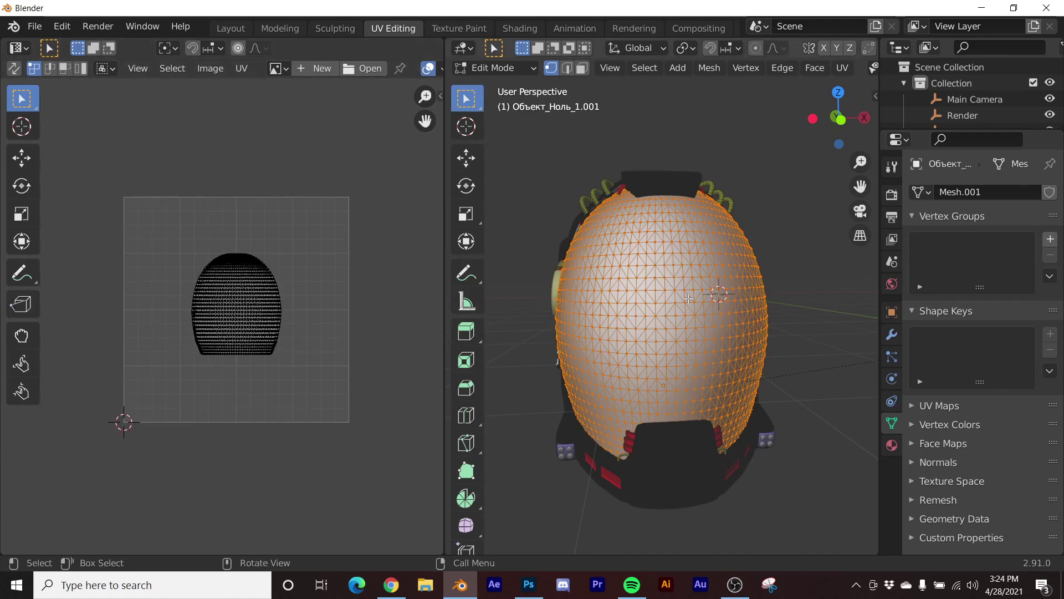
scroll(663, 319, "up", 2)
scroll(273, 300, "up", 2)
left_click_drag(357, 190, 182, 382)
key("s")
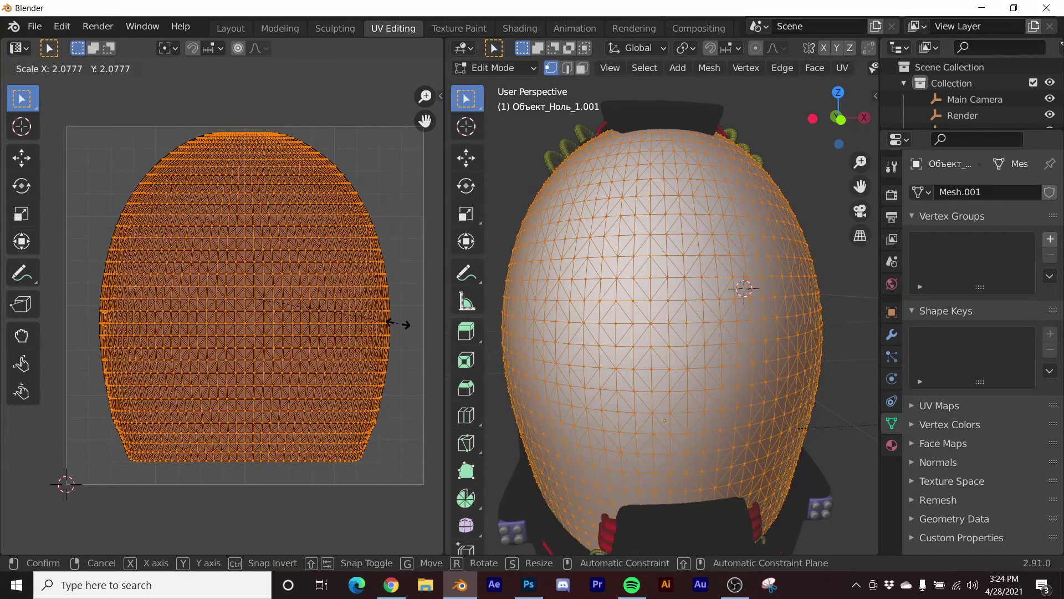
left_click(398, 323)
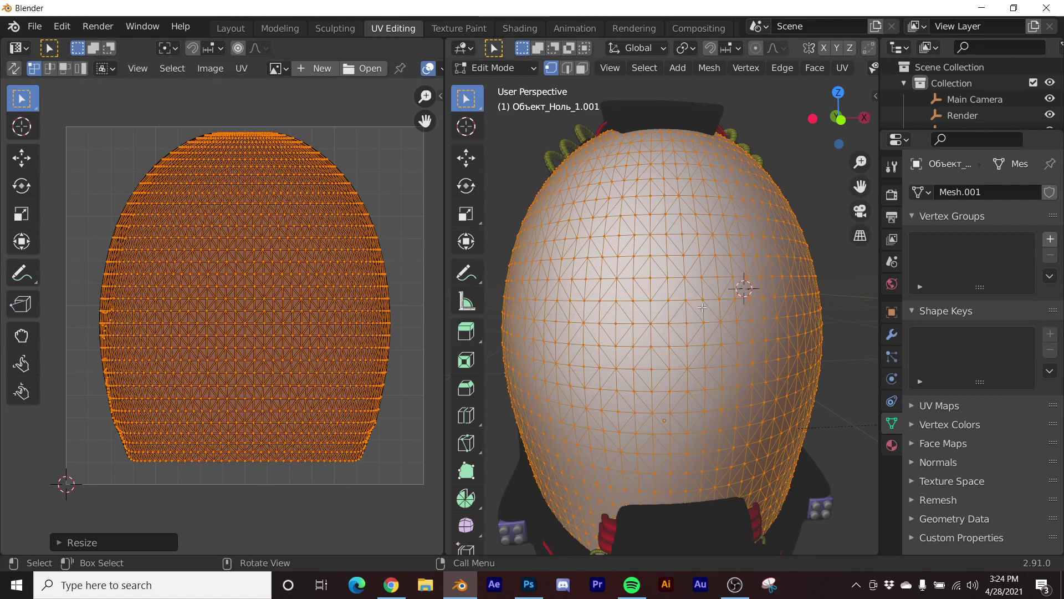
Step: Split the visor mesh with the Faces by Edges operation
key("F3")
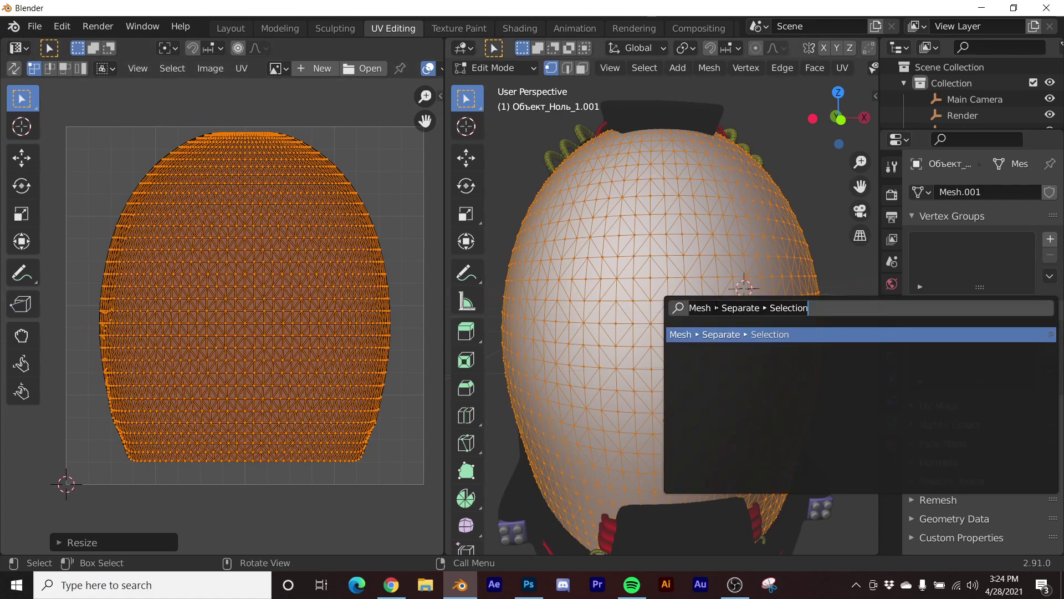
key("BackSpace")
type("edge ")
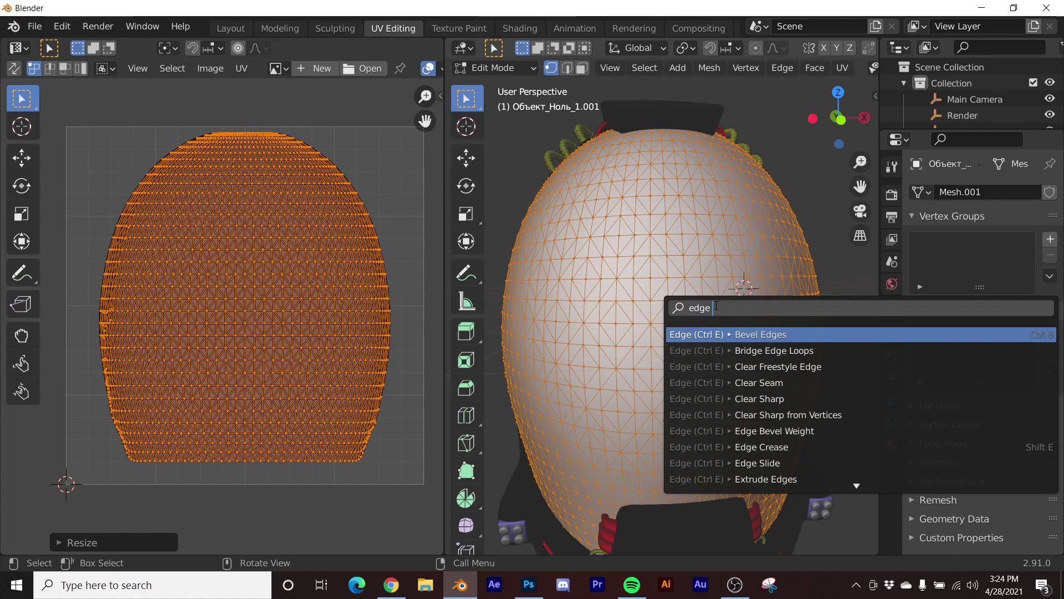
type("split")
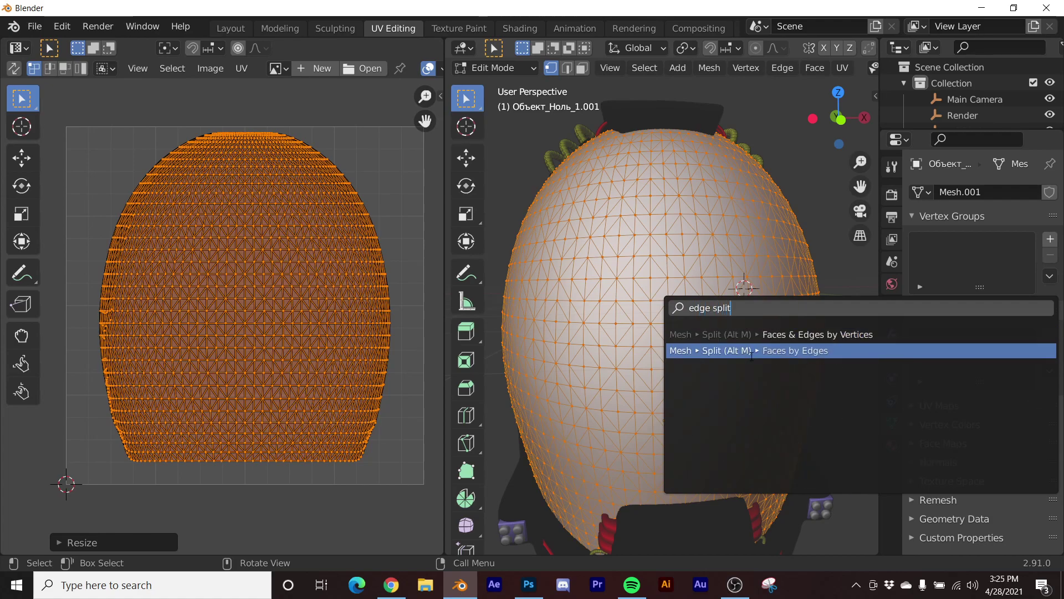
left_click(755, 348)
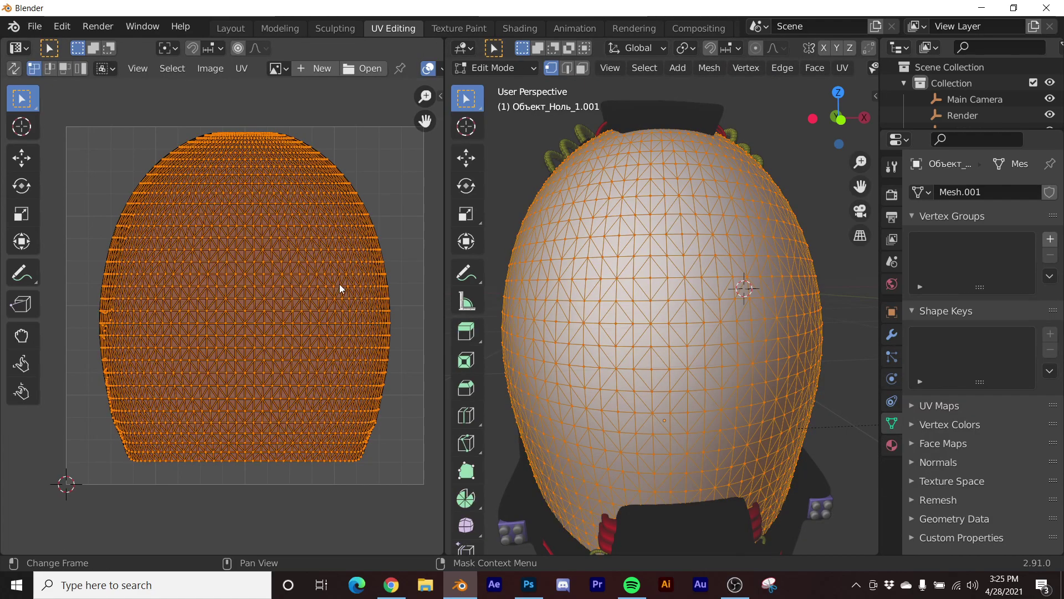
Step: Collapse every visor UV face to a point by scaling all UVs to 0 around Individual Origins, and return to Object Mode
scroll(329, 277, "up", 6)
scroll(278, 269, "down", 7)
scroll(242, 268, "up", 2)
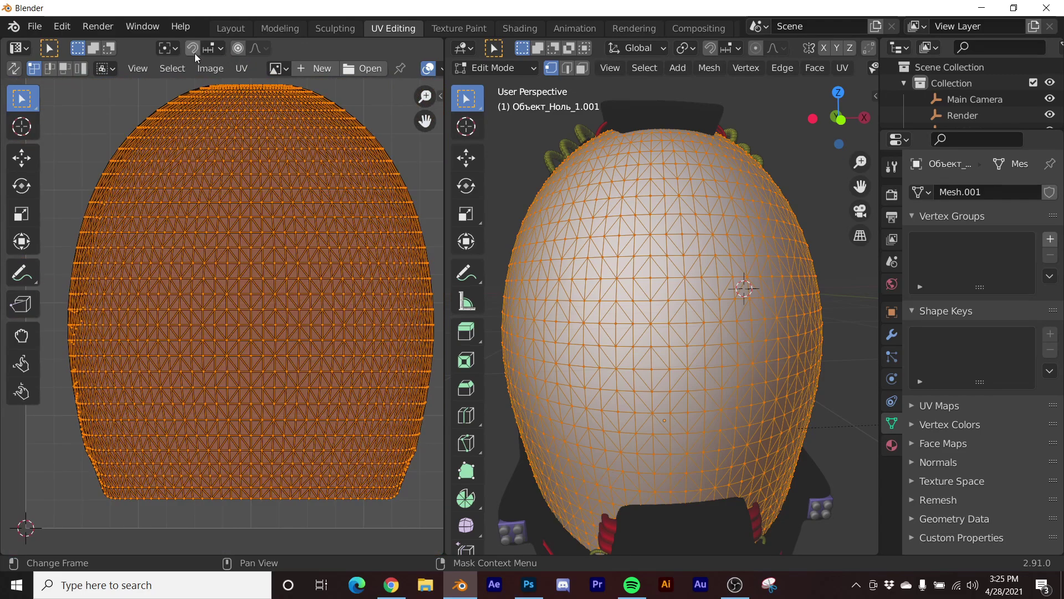
left_click(174, 49)
left_click(195, 115)
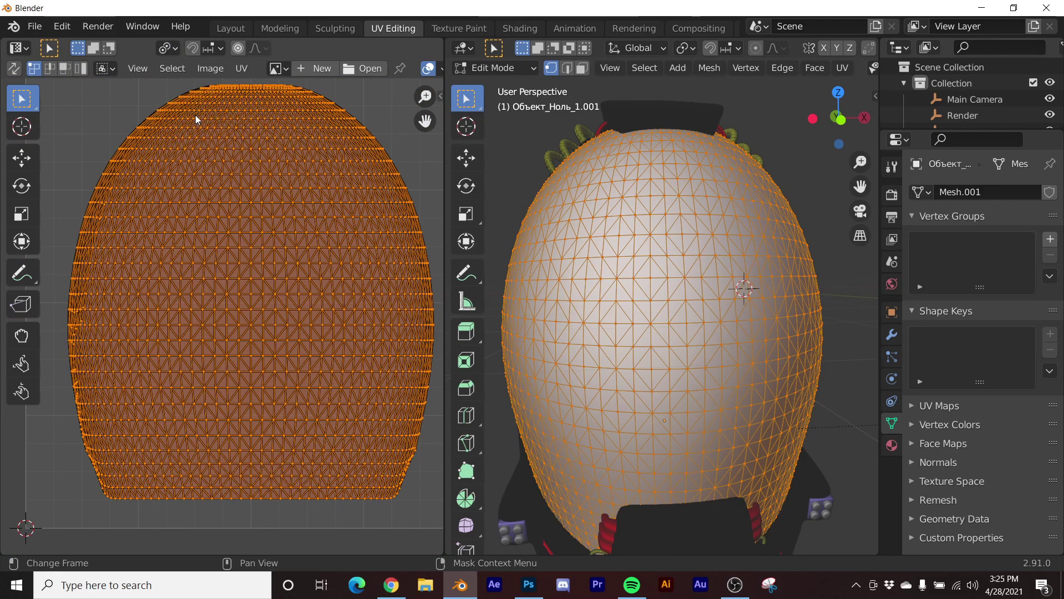
key("s")
key("0")
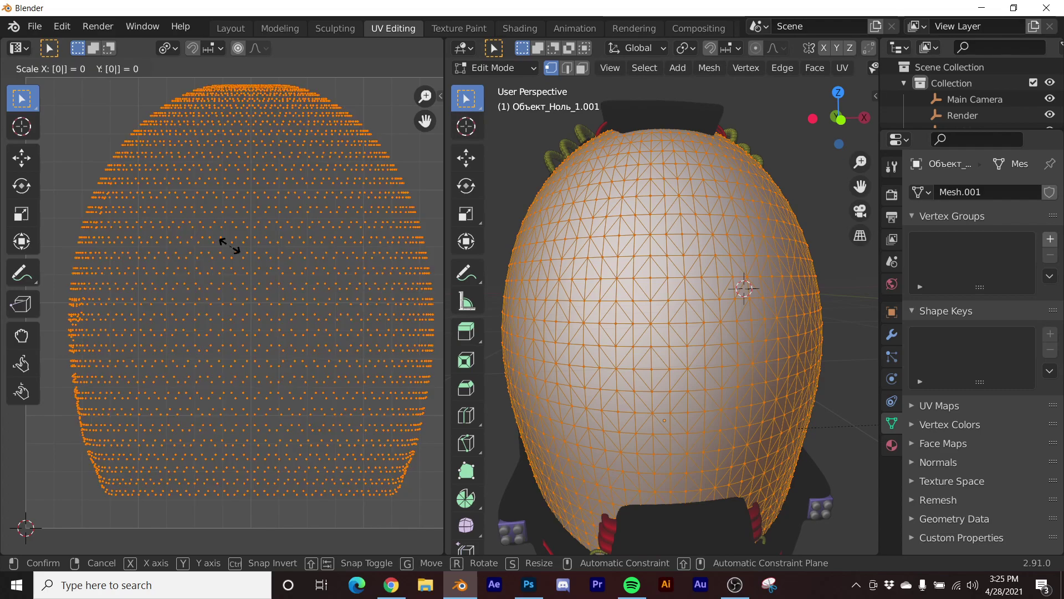
key("Return")
scroll(252, 325, "up", 8)
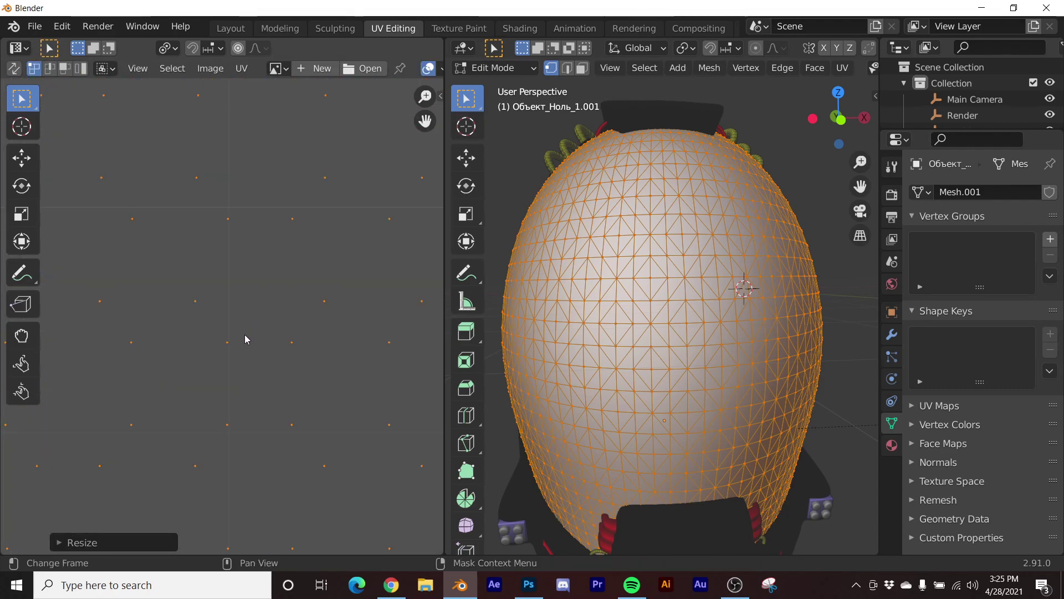
key("Home")
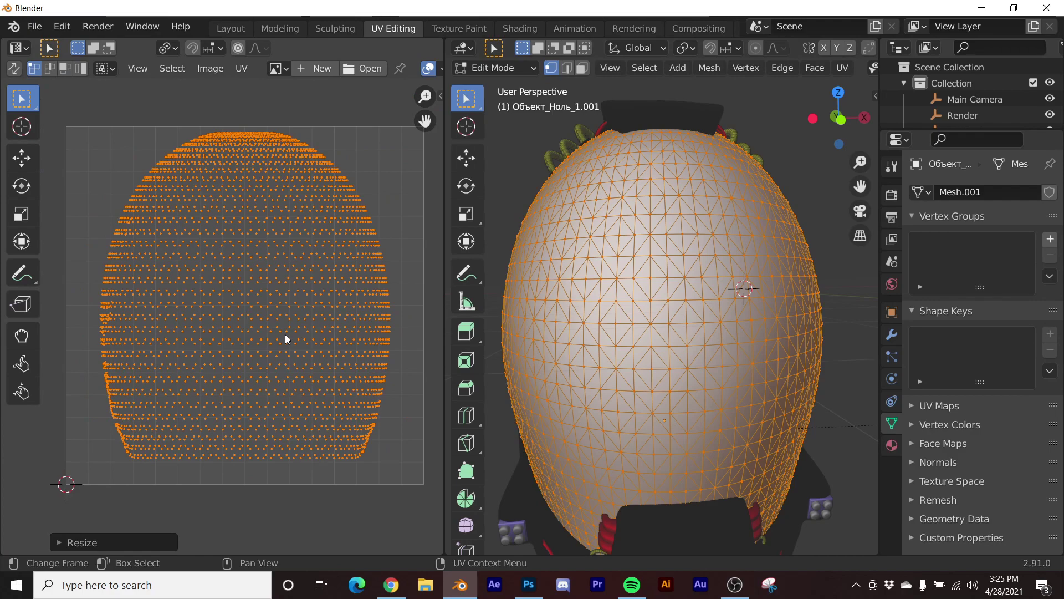
key("Tab")
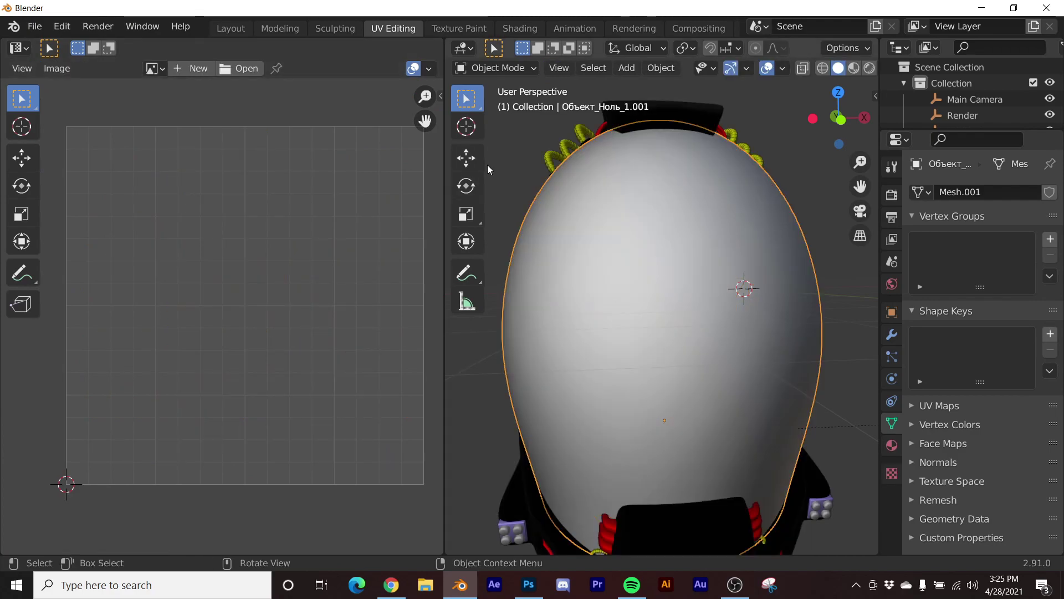
Step: In the Shading workspace, replace the visor material's Principled BSDF with an Emission shader linked to the Material Output's Surface
left_click(524, 26)
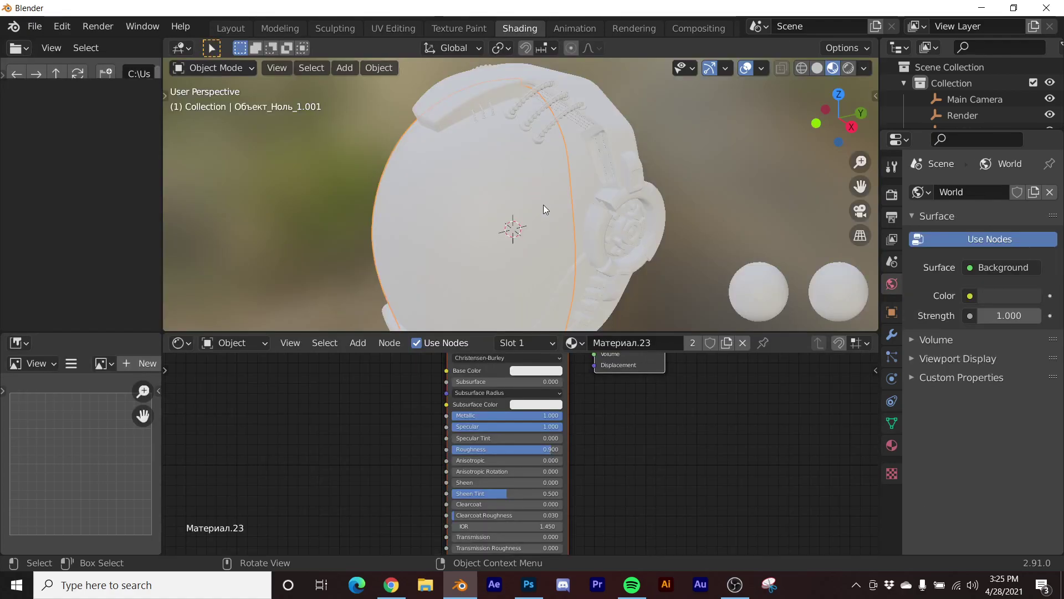
scroll(500, 394, "down", 2)
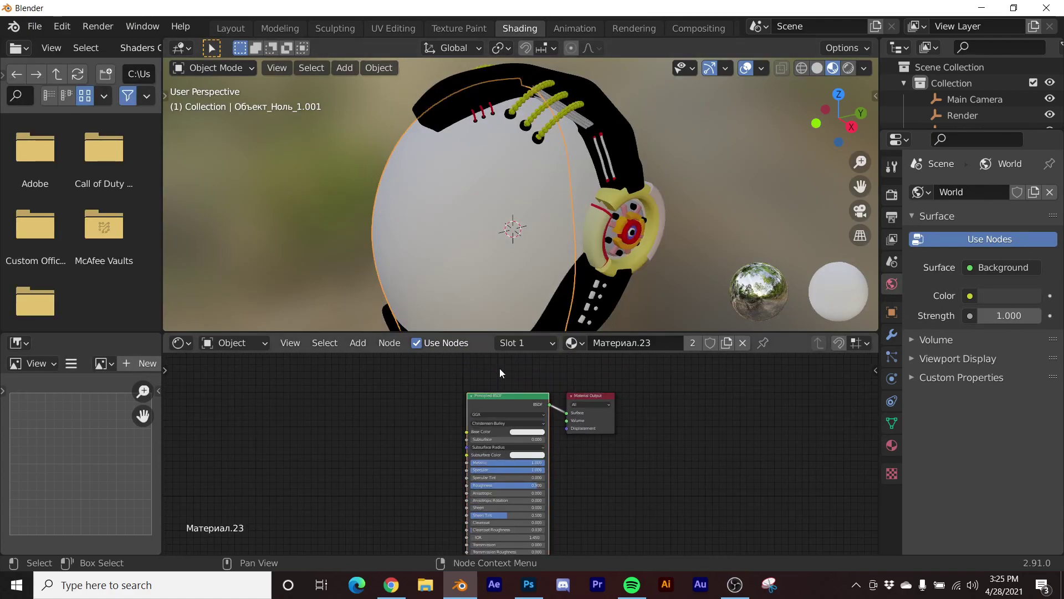
key("x")
key("shift+a")
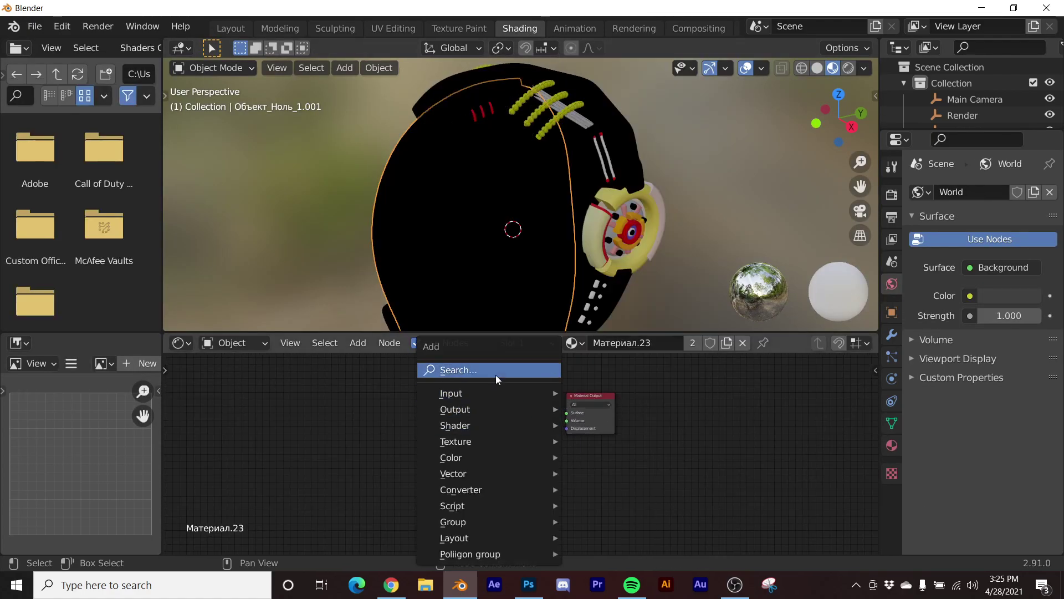
type("emi")
key("Return")
left_click(524, 444)
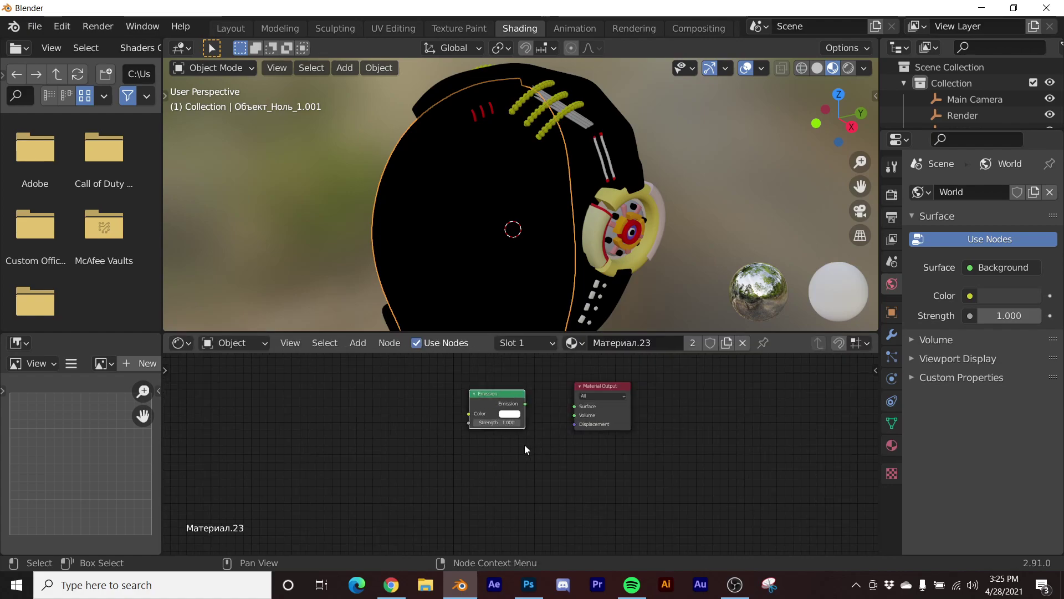
scroll(524, 445, "up", 4)
left_click_drag(493, 444, 609, 450)
middle_click_drag(283, 432, 520, 434)
Step: Add a ColorRamp node and link its Color output to the Emission shader's Color input
key("shift+a")
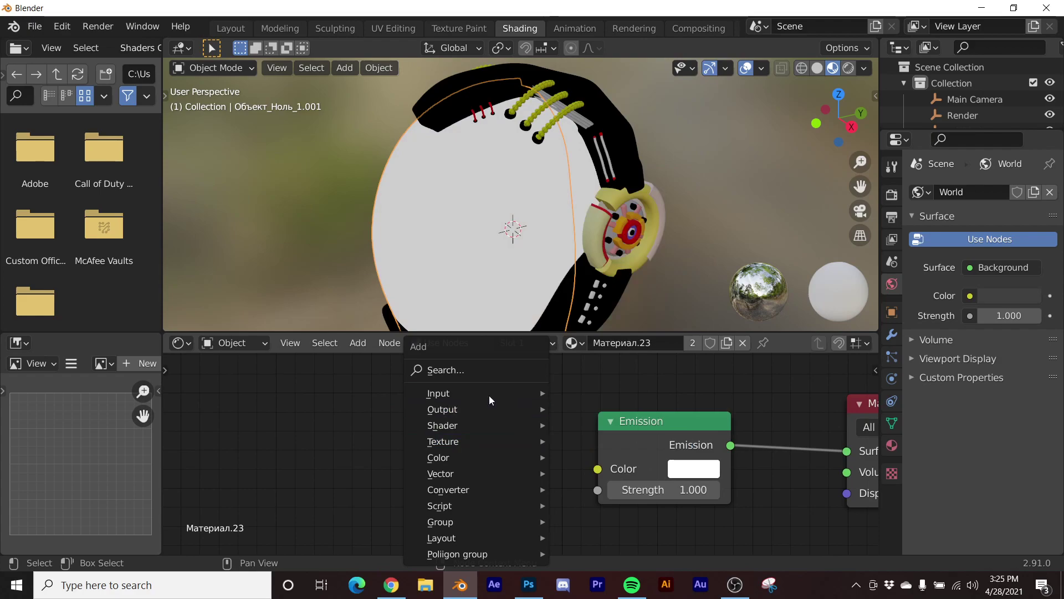
left_click(489, 368)
type("col")
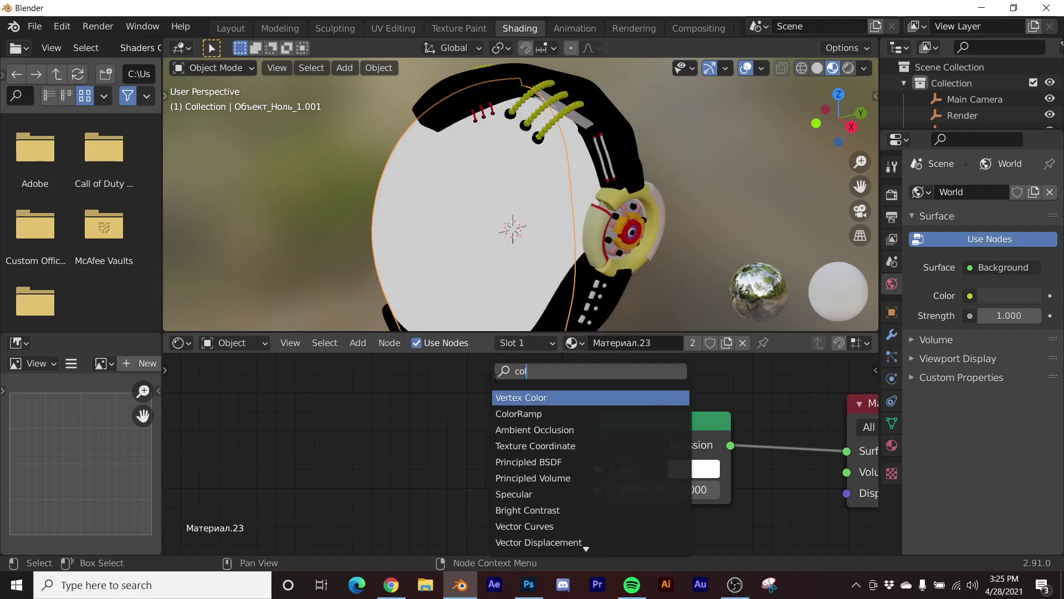
left_click(519, 414)
left_click(516, 446)
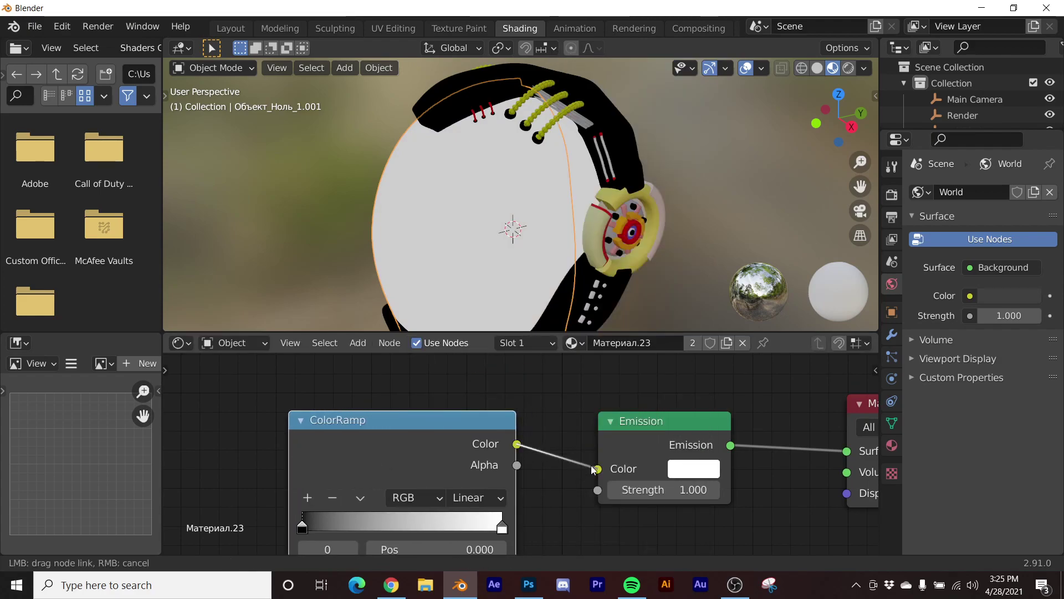
left_click_drag(594, 470, 597, 469)
Step: Add a Noise Texture node in front of the ColorRamp in the visor material
middle_click_drag(298, 504, 518, 421)
key("shift+a")
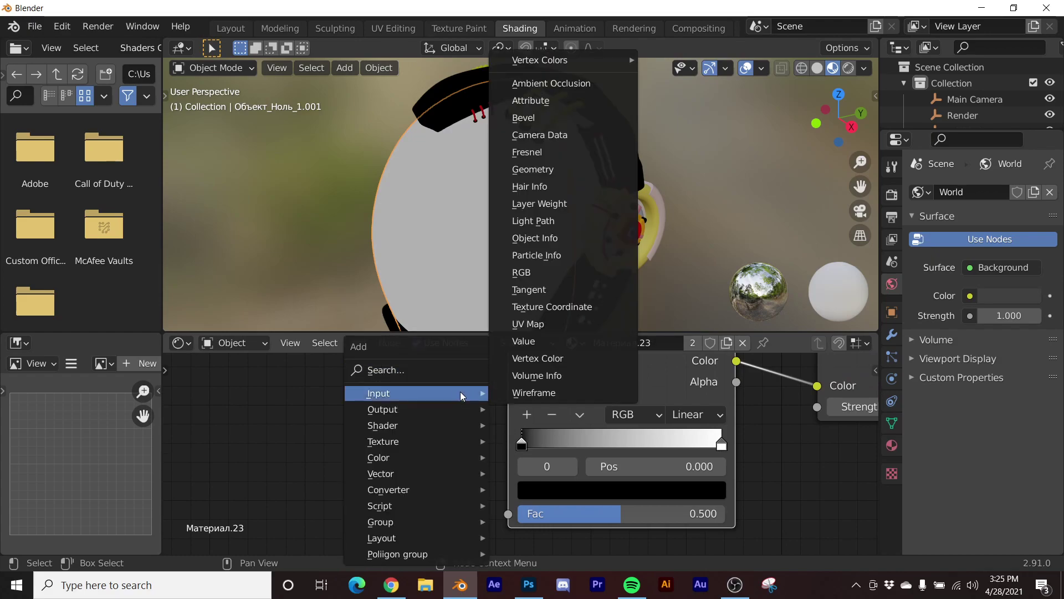
left_click(399, 371)
type("noi")
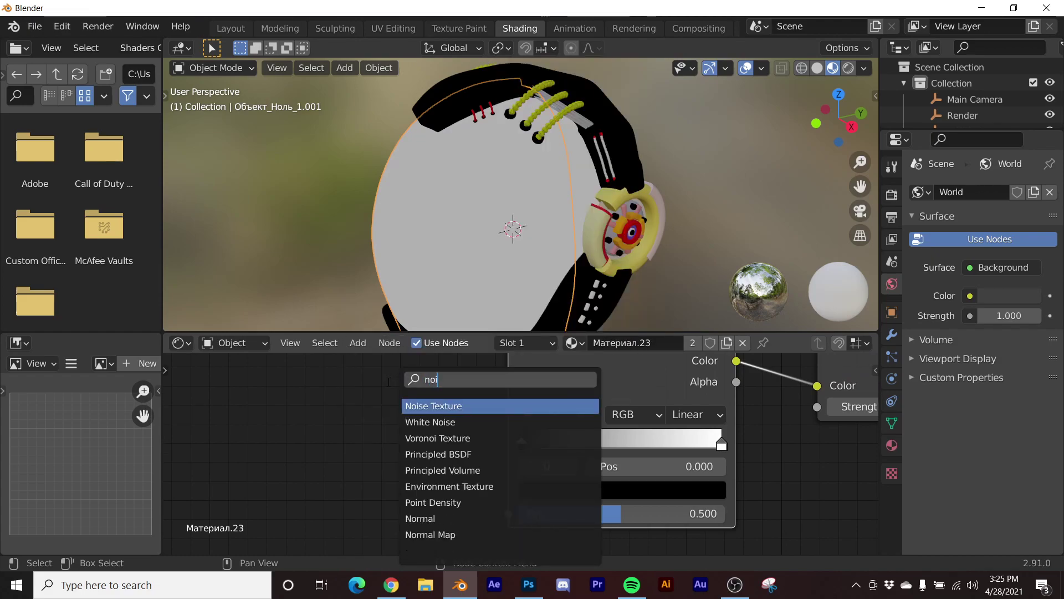
key("Return")
left_click(427, 402)
scroll(438, 407, "down", 2)
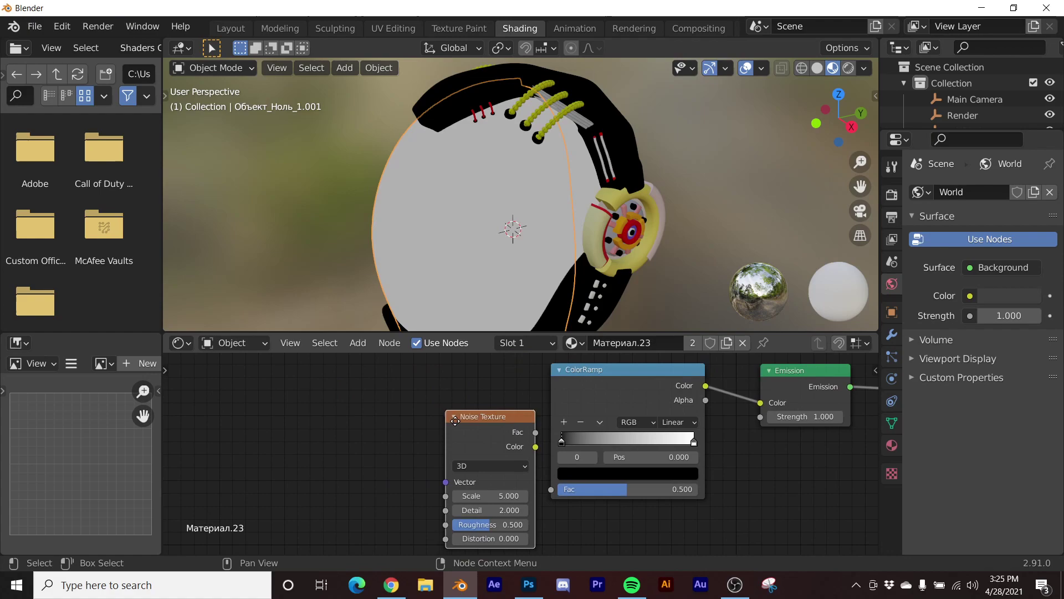
Step: Feed the Noise Texture from Texture Coordinate UV through a Mapping node, and link its Fac output to the ColorRamp's Fac
key("ctrl+t")
middle_click_drag(391, 434, 539, 388)
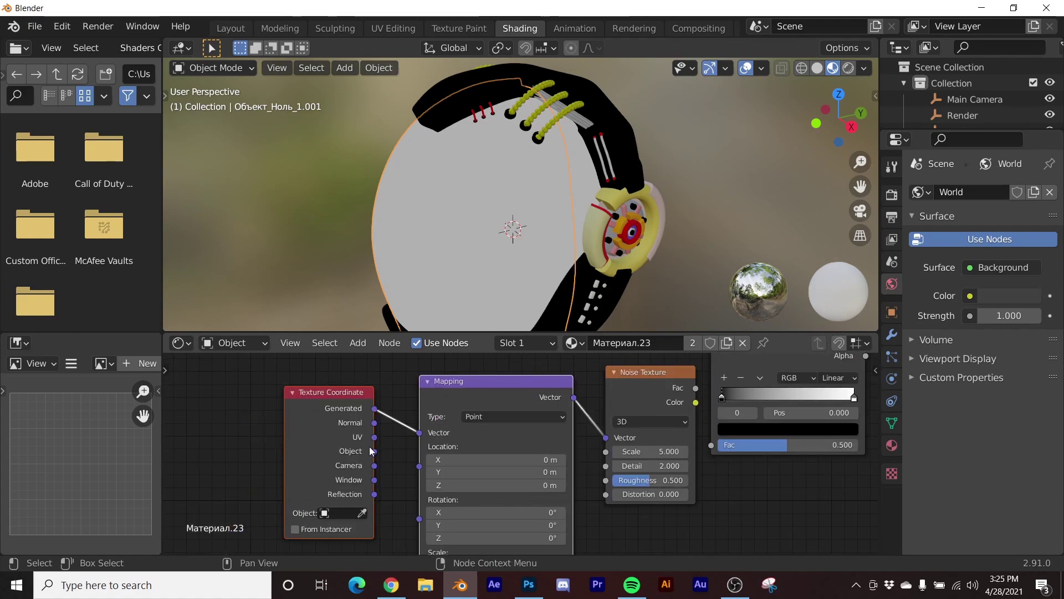
left_click_drag(376, 437, 351, 399)
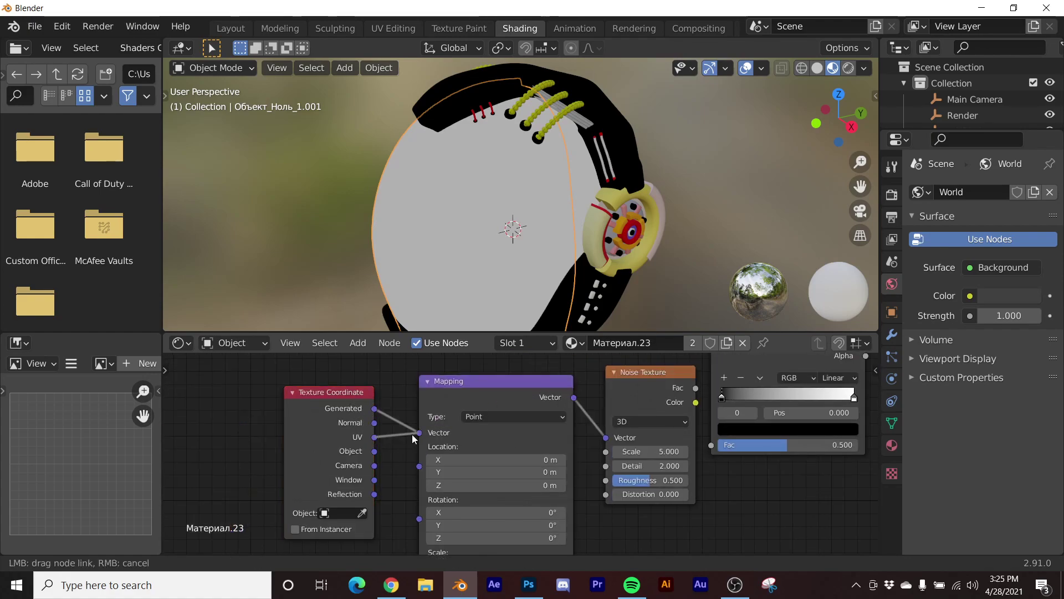
left_click_drag(412, 435, 419, 433)
middle_click_drag(633, 419, 501, 426)
left_click_drag(516, 403, 577, 452)
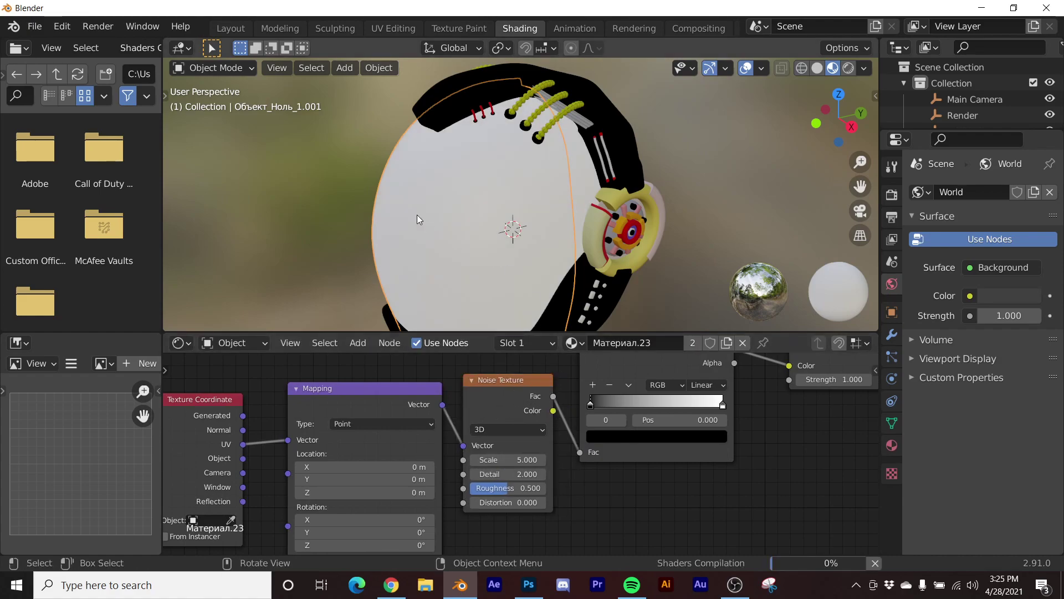
Step: Set the ColorRamp interpolation to Constant and move its white stop to position 0.535
middle_click_drag(417, 215, 551, 182)
scroll(551, 182, "up", 3)
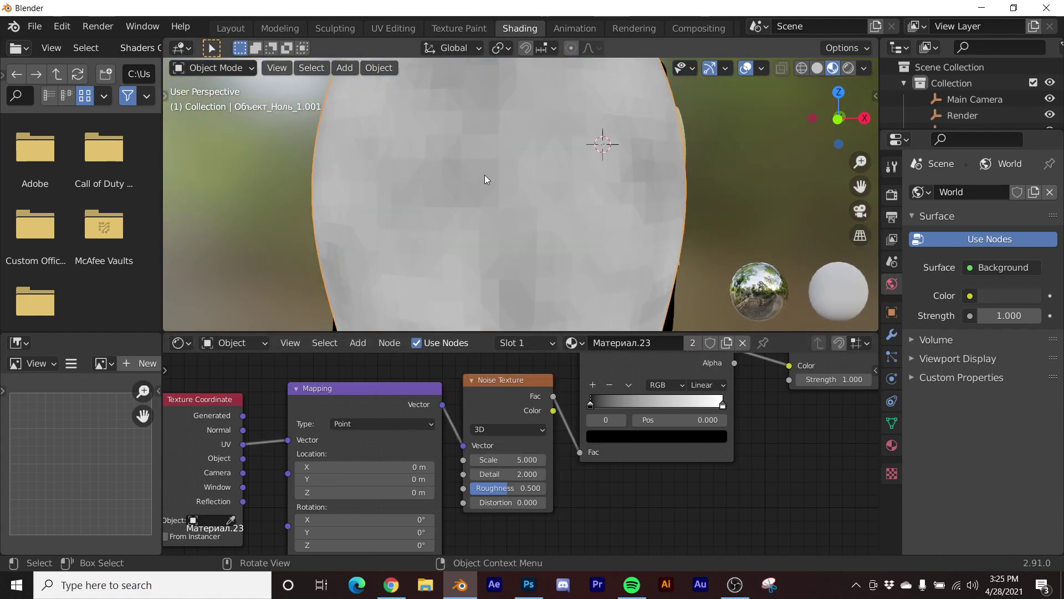
left_click(706, 385)
left_click(713, 454)
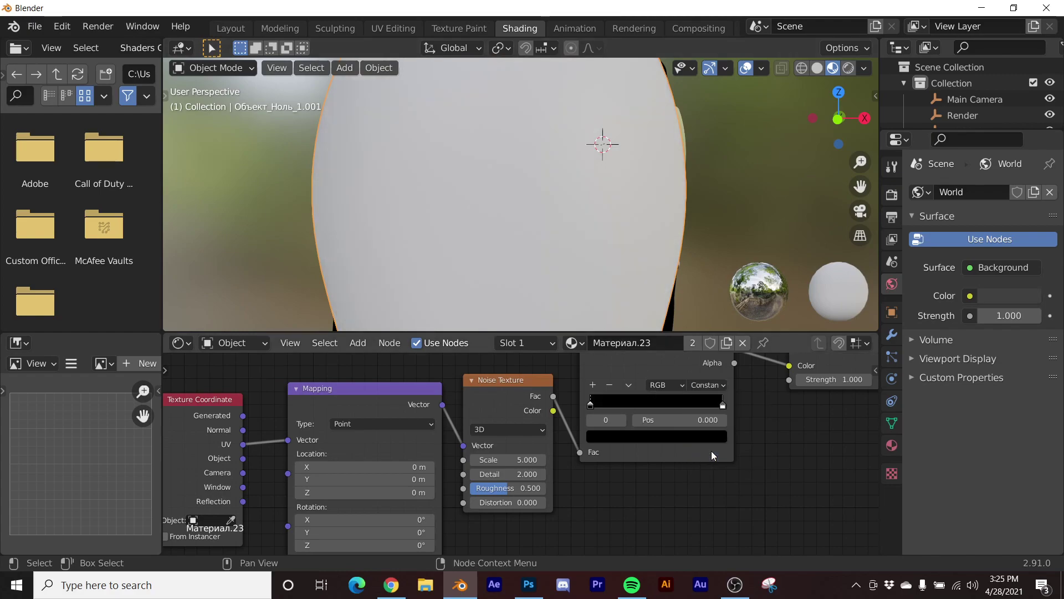
left_click_drag(724, 409, 661, 403)
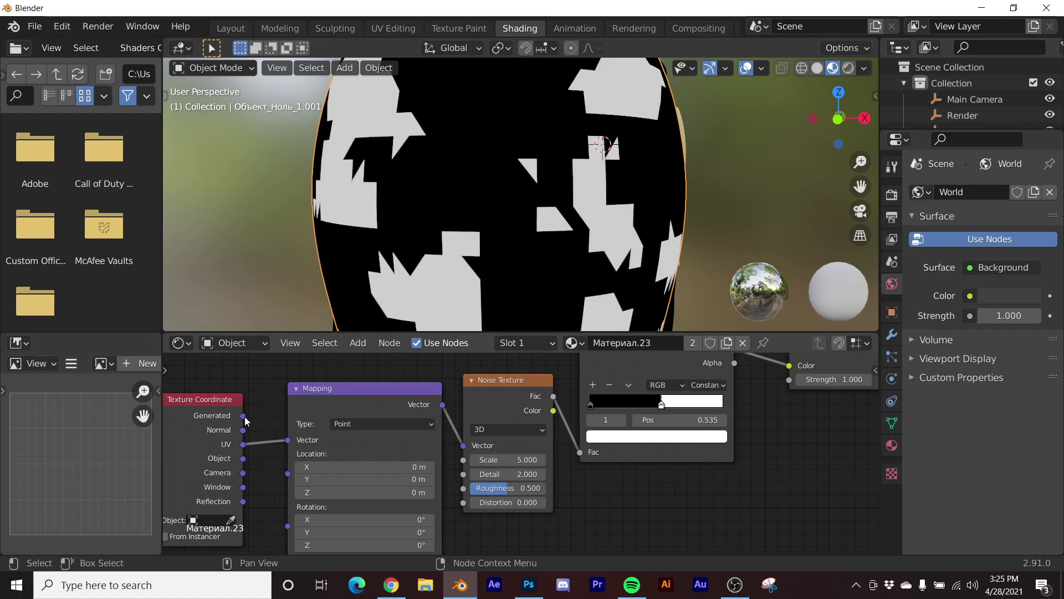
Step: Compare Generated coordinates in the Mapping node with the ColorRamp's white stop at 0.509, and link the UV output back in
left_click_drag(243, 416, 283, 442)
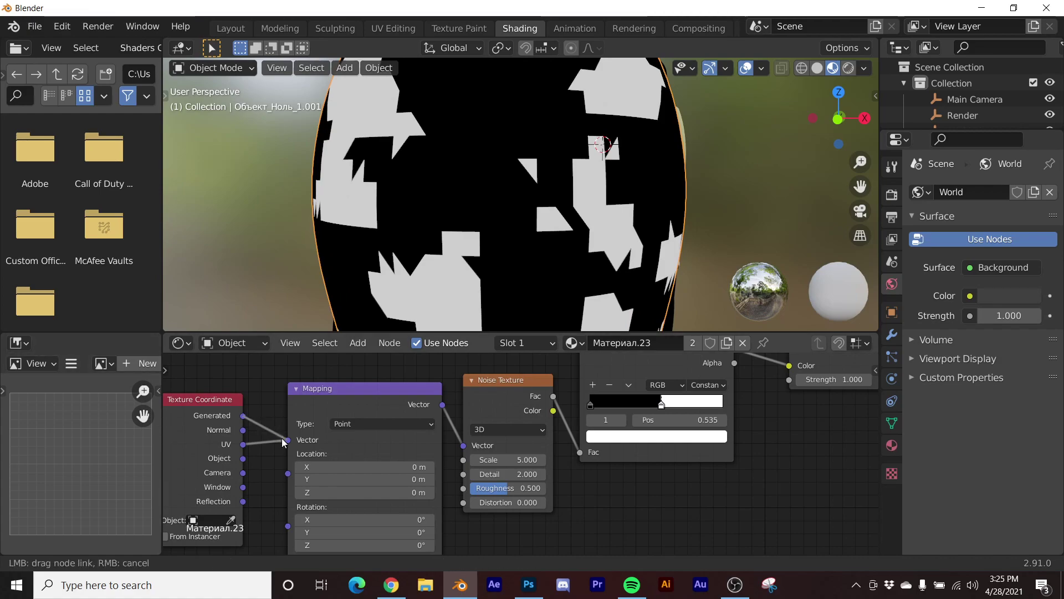
left_click_drag(284, 442, 287, 440)
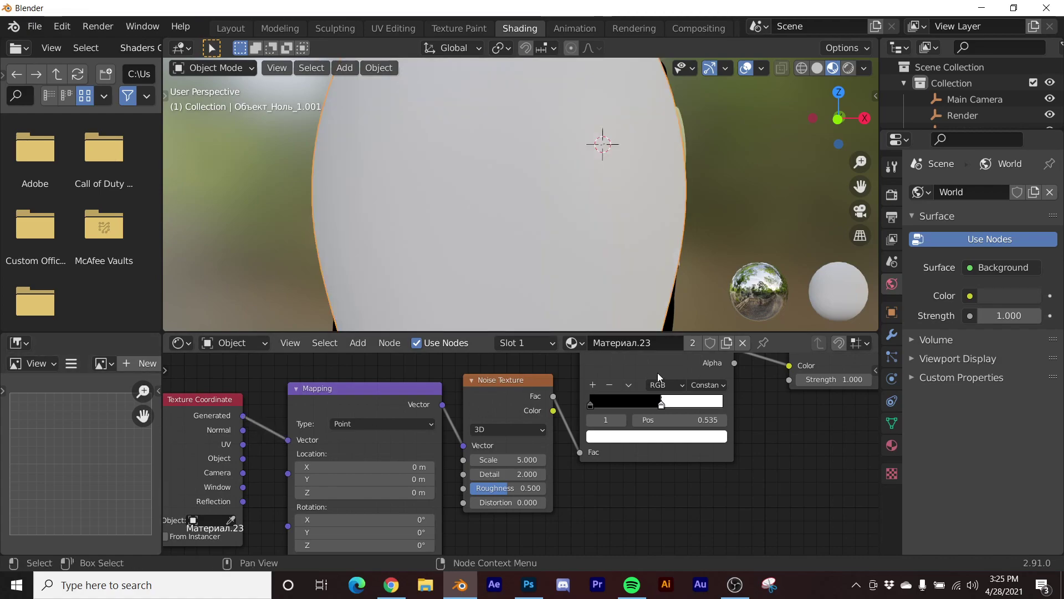
mouse_move(661, 405)
left_mouse_down()
mouse_move(613, 404)
mouse_move(679, 404)
mouse_move(637, 405)
mouse_move(658, 404)
left_mouse_up()
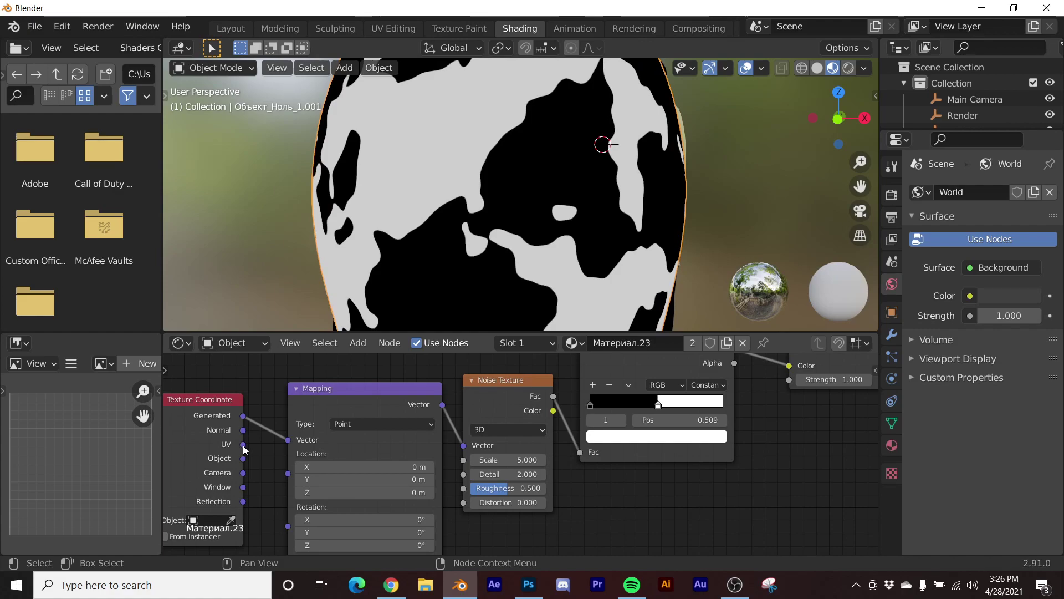
left_click_drag(244, 444, 288, 439)
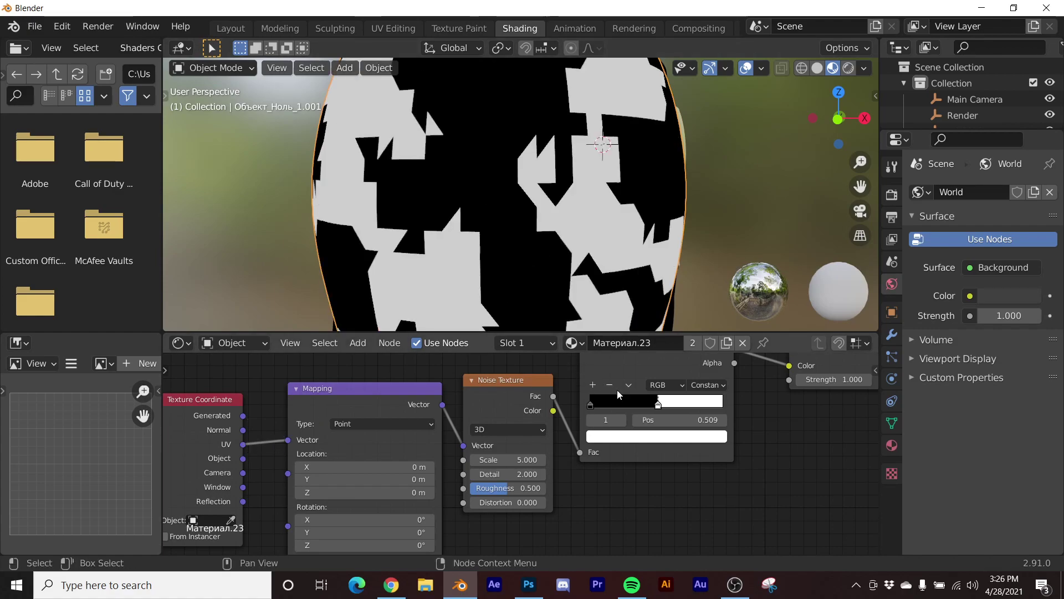
Step: Set the Noise Texture scale to 17.8 and the ColorRamp's white stop position to 0.572
middle_click_drag(572, 188, 540, 232)
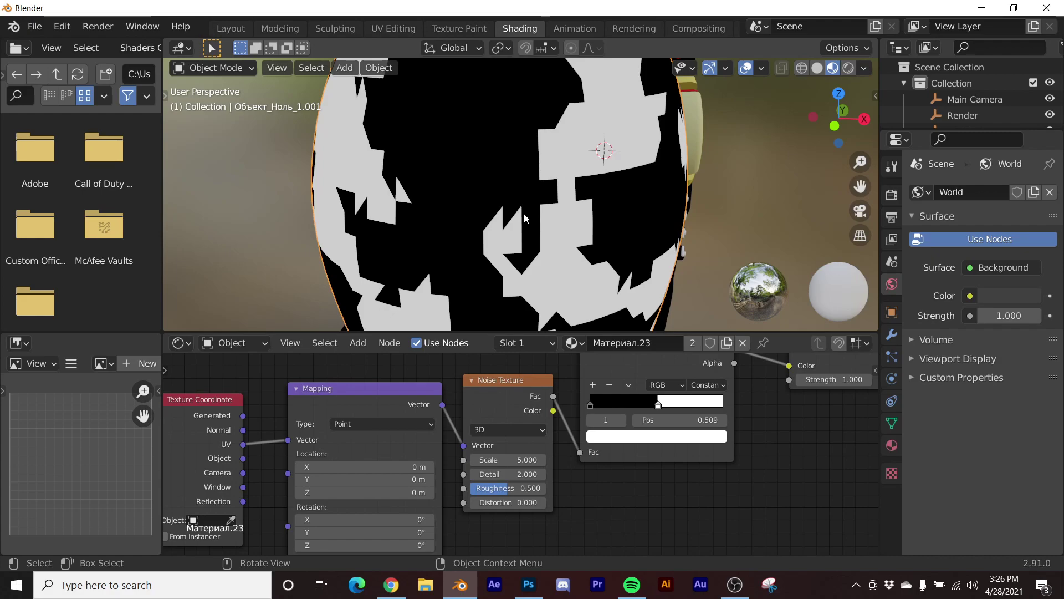
mouse_move(538, 198)
middle_mouse_down()
mouse_move(517, 258)
mouse_move(618, 188)
mouse_move(541, 204)
mouse_move(549, 211)
middle_mouse_up()
mouse_move(659, 408)
left_mouse_down()
mouse_move(699, 402)
mouse_move(613, 402)
mouse_move(652, 402)
left_mouse_up()
left_click_drag(511, 465, 573, 443)
mouse_move(655, 411)
left_mouse_down()
mouse_move(685, 405)
mouse_move(667, 404)
left_mouse_up()
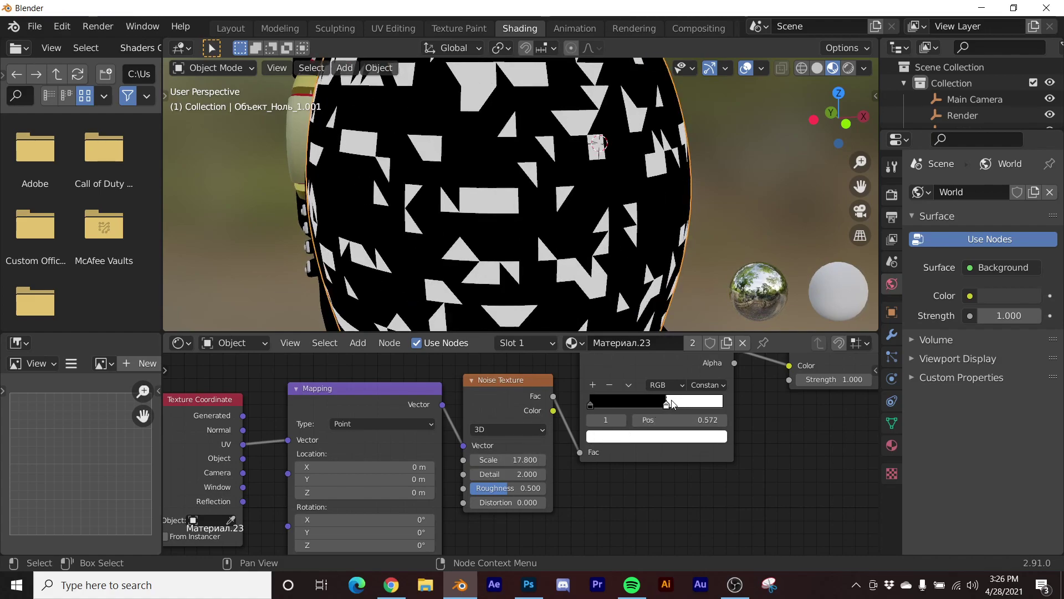
Step: Enable Ambient Occlusion, Bloom, Screen Space Reflections and Motion Blur in the Eevee render settings
left_click(892, 194)
left_click(923, 318)
left_click(923, 298)
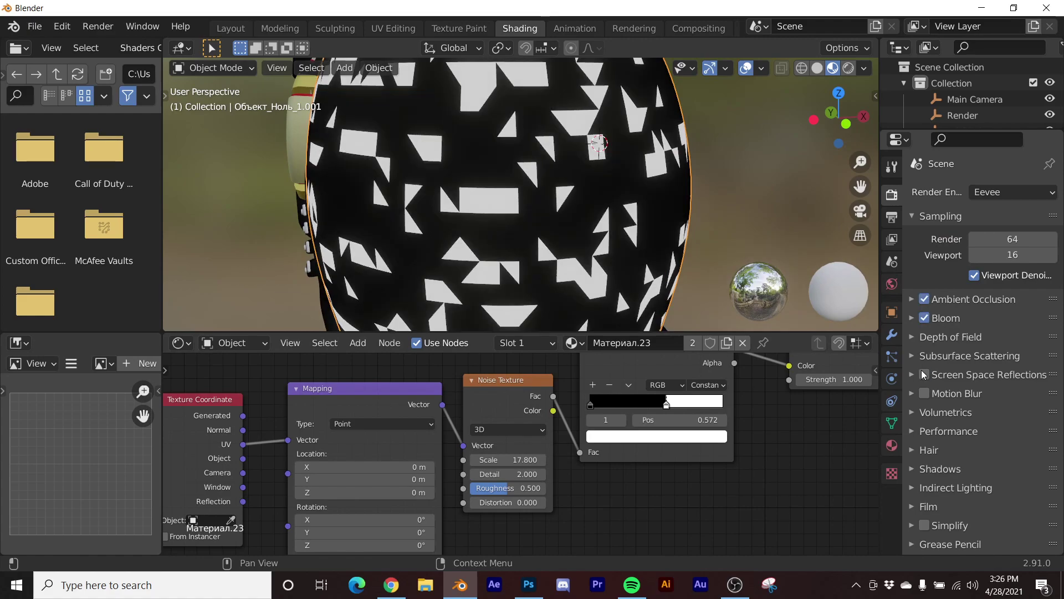
left_click(924, 374)
left_click(923, 393)
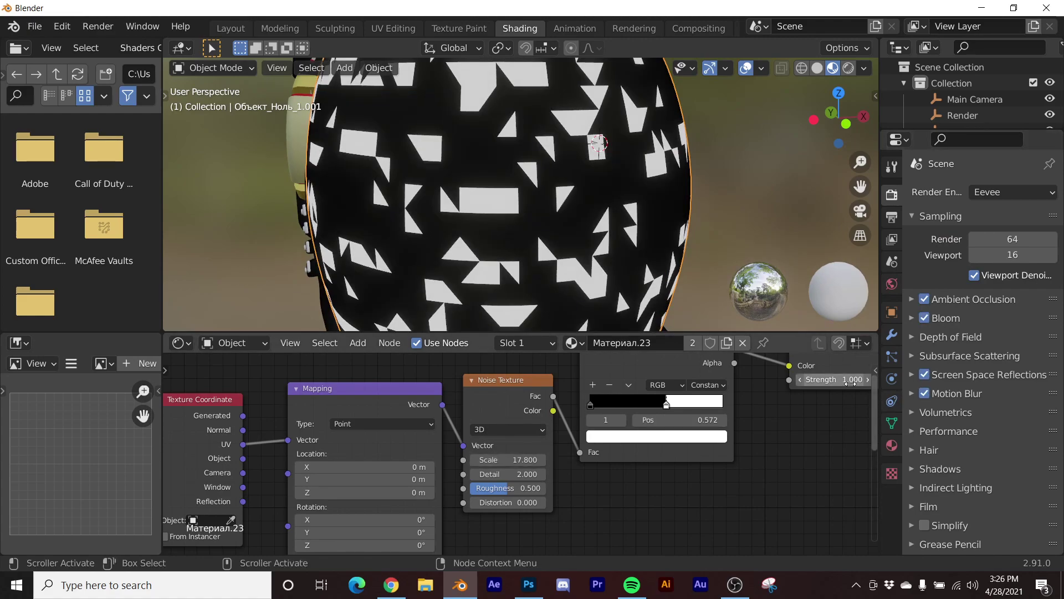
Step: Raise the Emission shader's strength to 12.8 and view the glowing visor from the side
left_click_drag(850, 383, 876, 381)
scroll(550, 197, "down", 5)
middle_click_drag(550, 198, 497, 184)
scroll(609, 443, "down", 7)
Step: Insert a Mix Shader node between the Emission shader and the Material Output
middle_click_drag(588, 396, 340, 406)
scroll(520, 391, "up", 4)
middle_click_drag(520, 392, 529, 439)
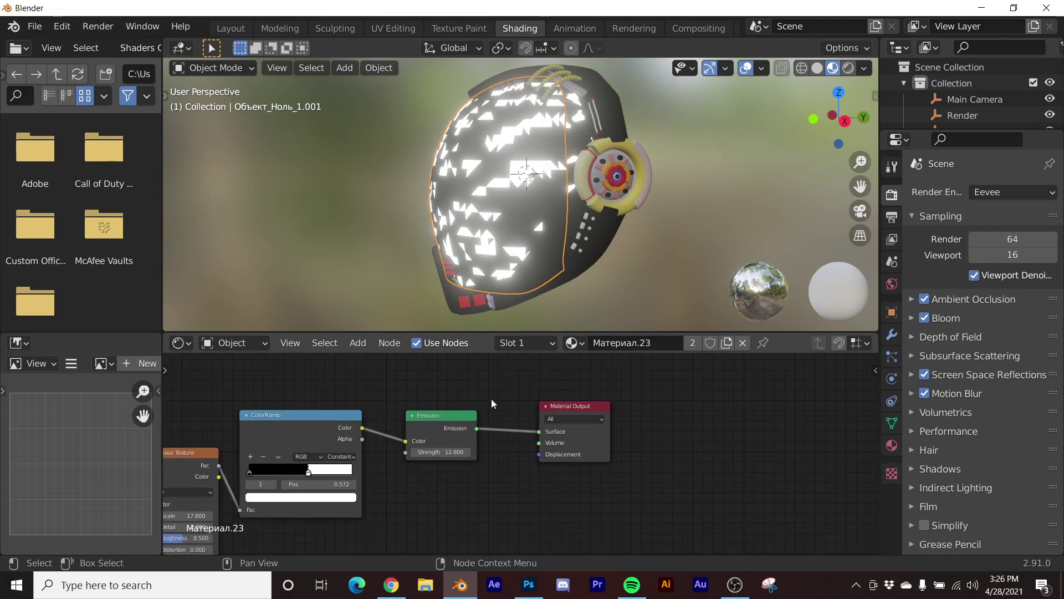
scroll(507, 381, "up", 1)
key("shift+a")
left_click(507, 381)
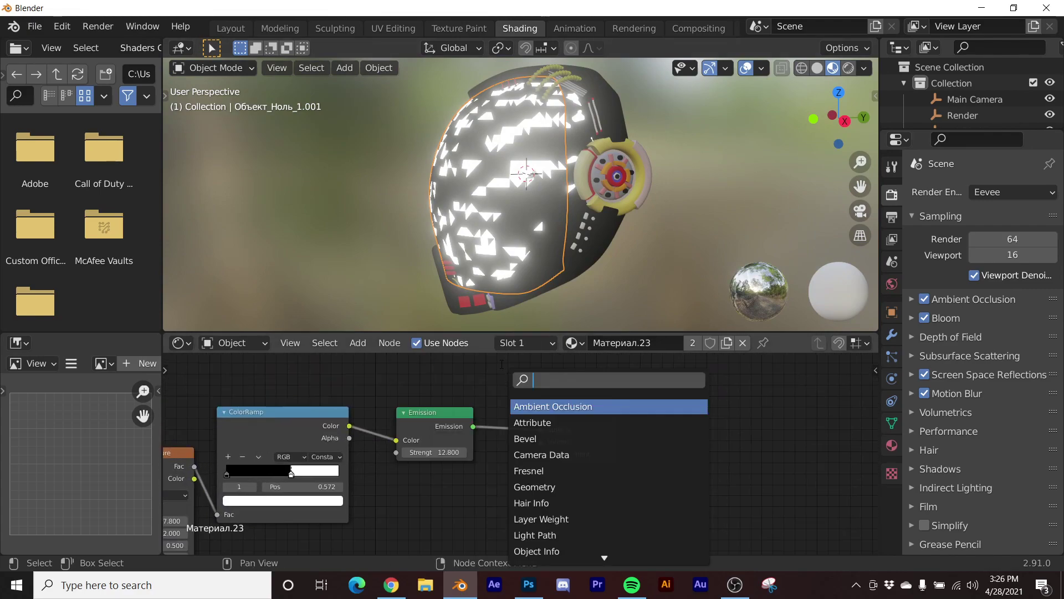
type("mix")
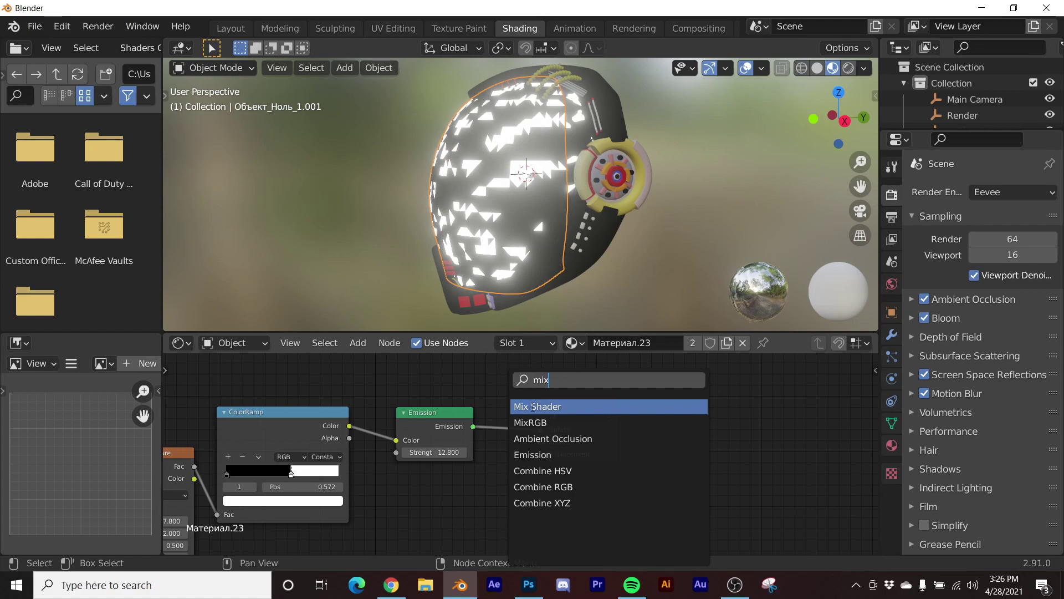
left_click(533, 406)
left_click(518, 434)
Step: Add a Glass BSDF node into the Mix Shader's second shader input, and play the animation briefly to inspect the visor
key("shift+a")
left_click(488, 376)
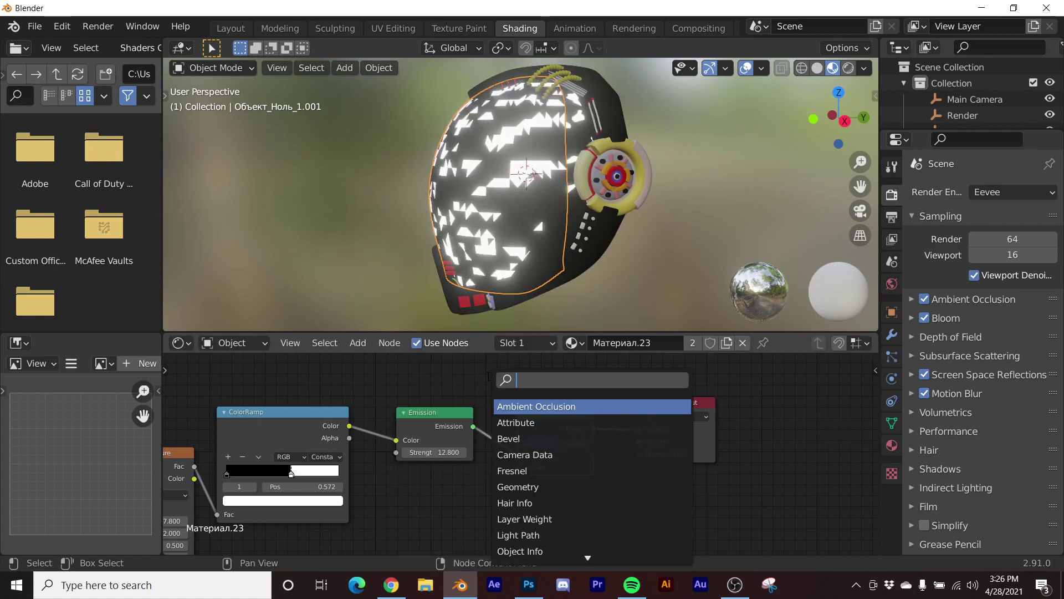
type("glas")
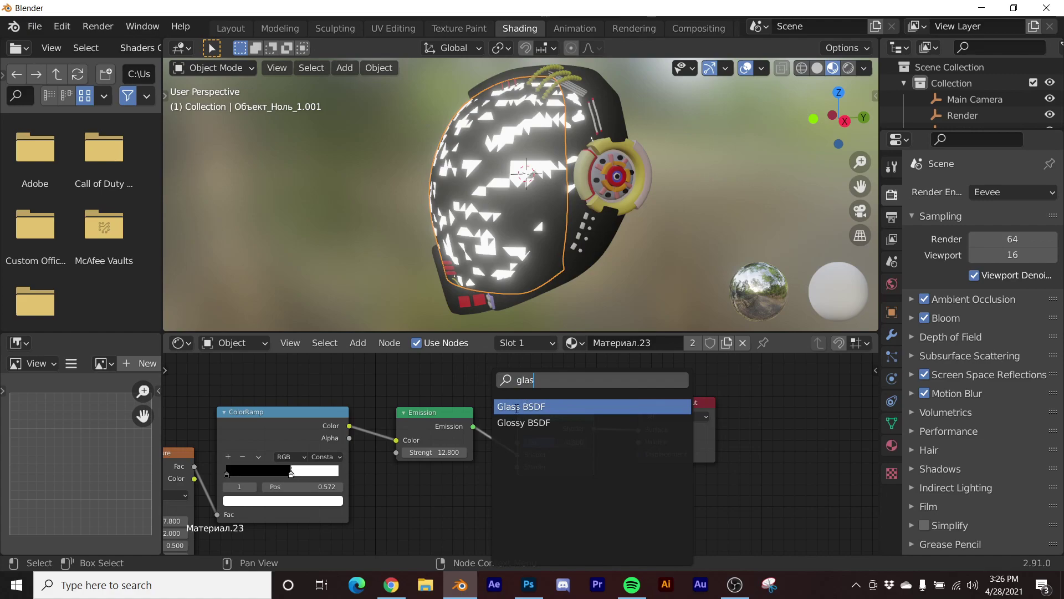
left_click(516, 406)
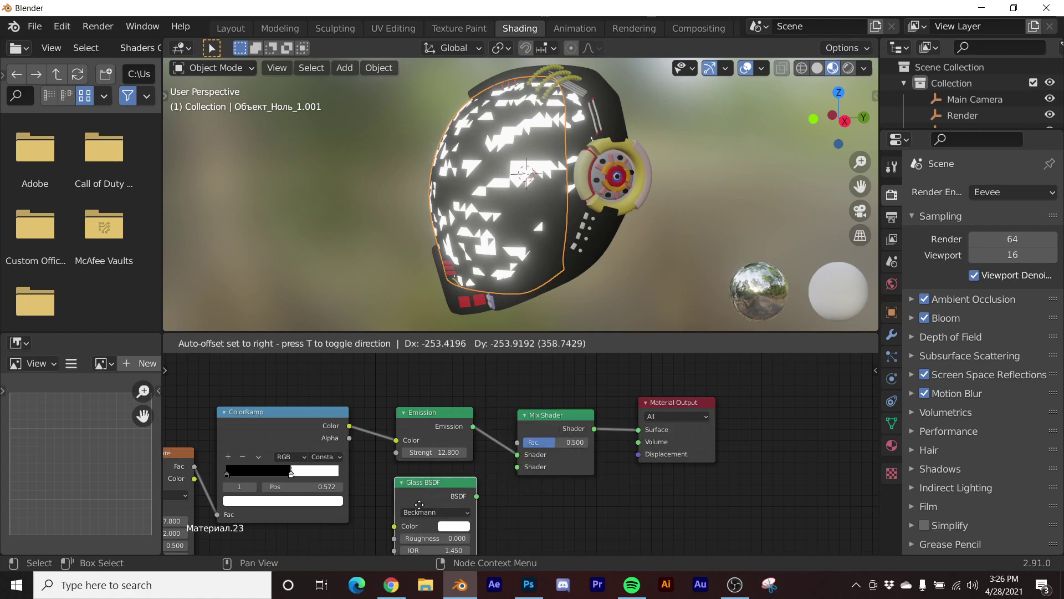
left_click(435, 487)
left_click_drag(477, 496, 518, 467)
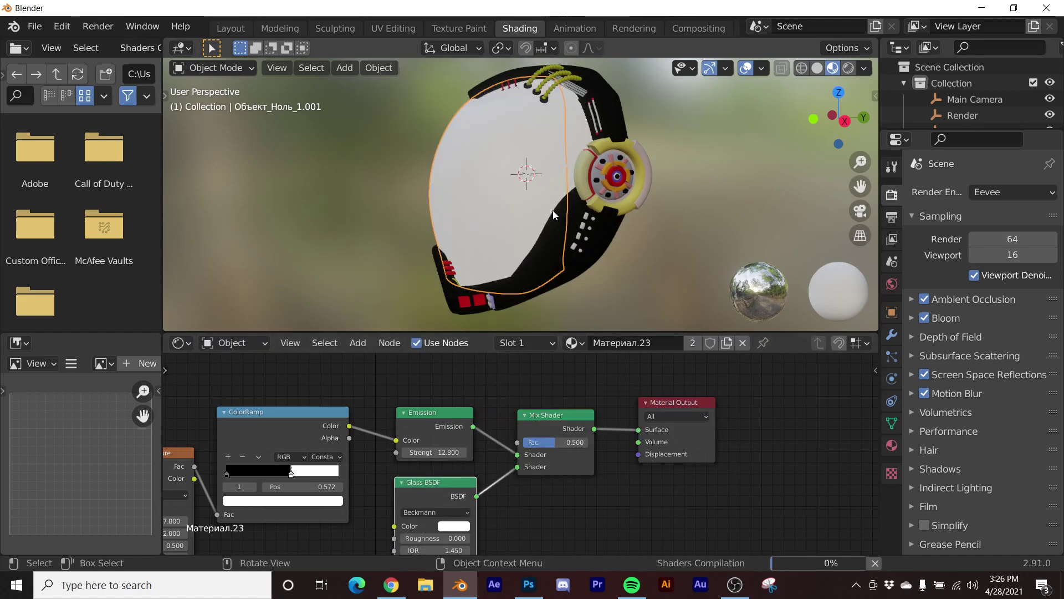
middle_click_drag(530, 213, 653, 204)
key("space")
key("space")
Step: Switch the Noise Texture to 4D and set its W value to 1.080
middle_click_drag(276, 520, 565, 446)
scroll(565, 446, "up", 2)
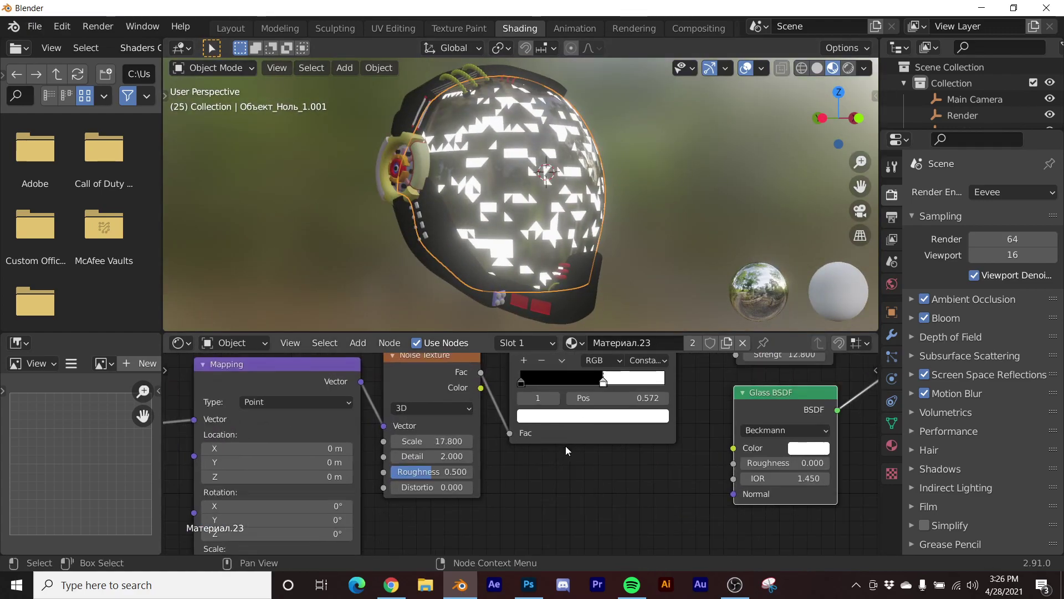
left_click(421, 399)
left_click(400, 470)
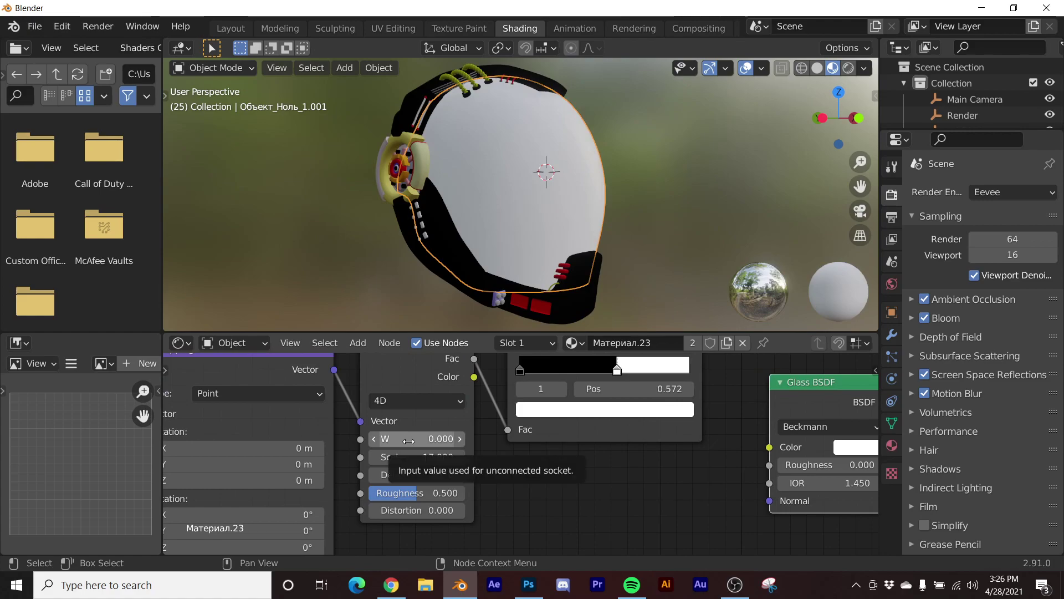
left_click_drag(409, 439, 488, 439)
middle_click_drag(443, 244, 390, 252)
scroll(333, 478, "down", 4)
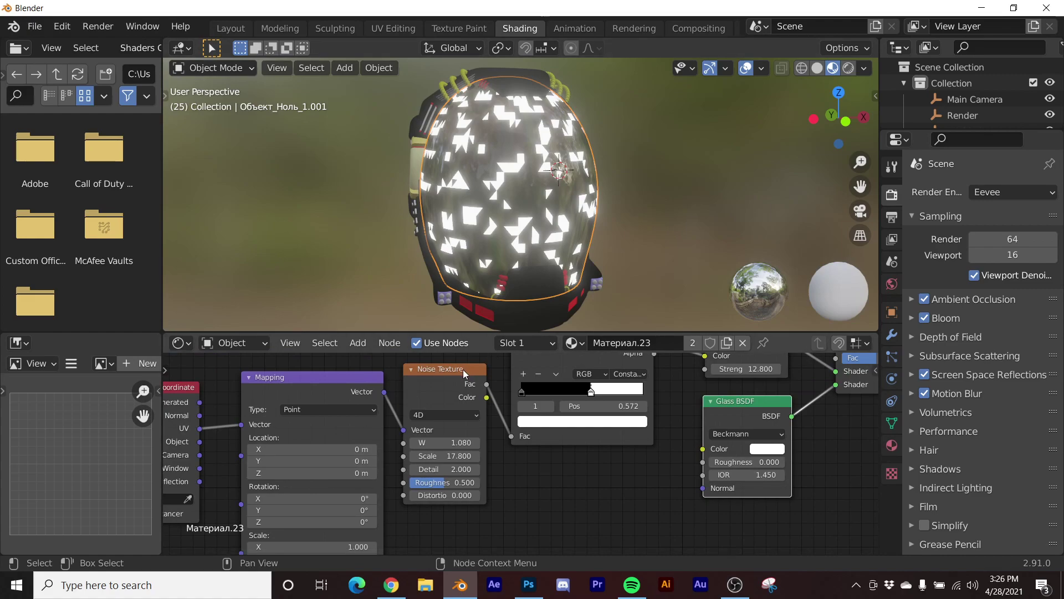
Step: Raise the Noise Texture's W value to 1.860 and inspect the visor's glow pattern from an angle
middle_click_drag(518, 231, 523, 167)
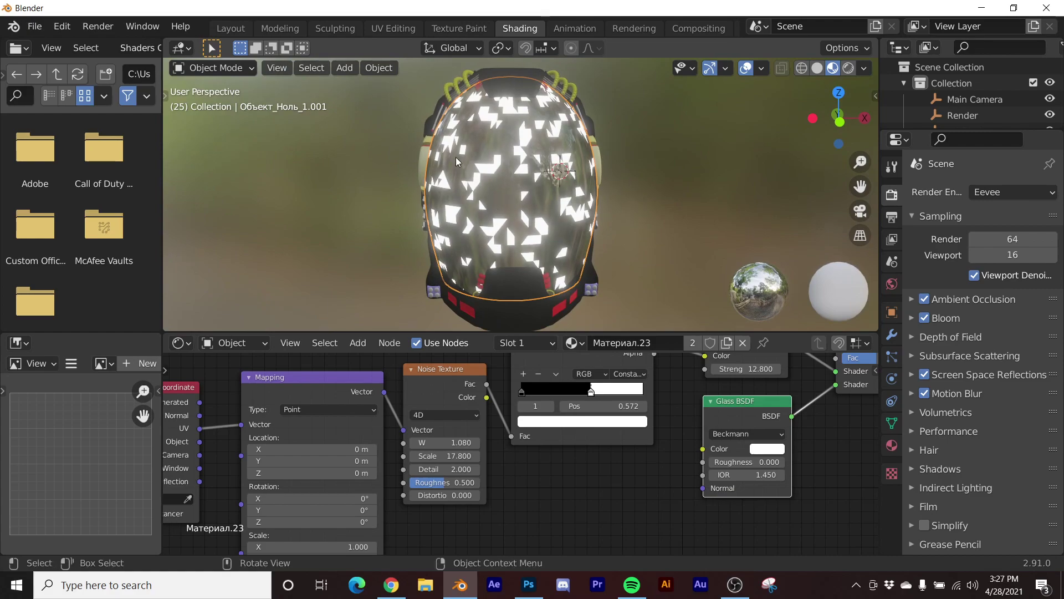
left_click_drag(443, 443, 485, 442)
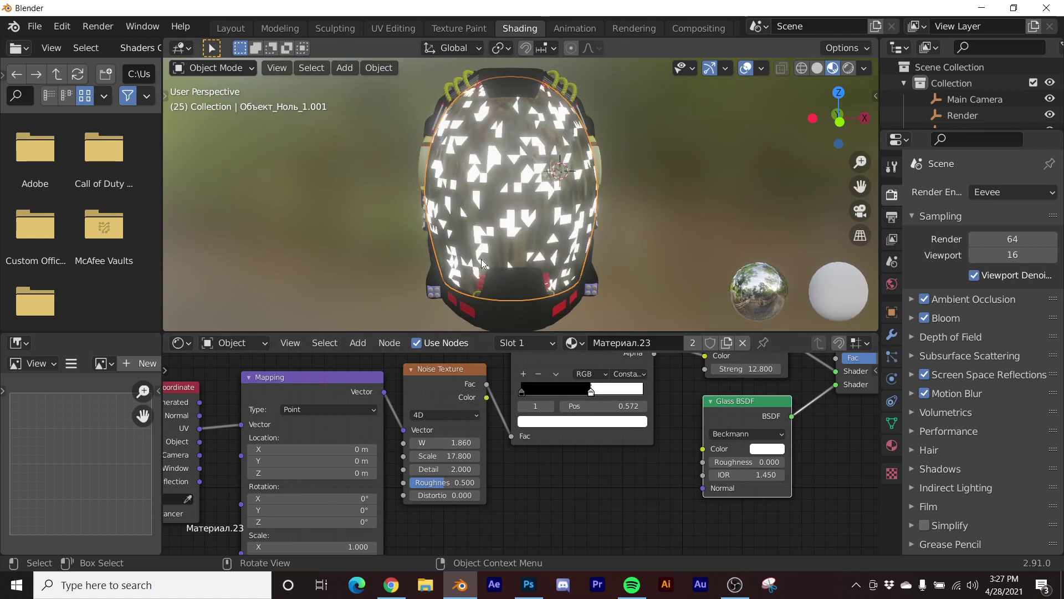
middle_click_drag(499, 232, 558, 246)
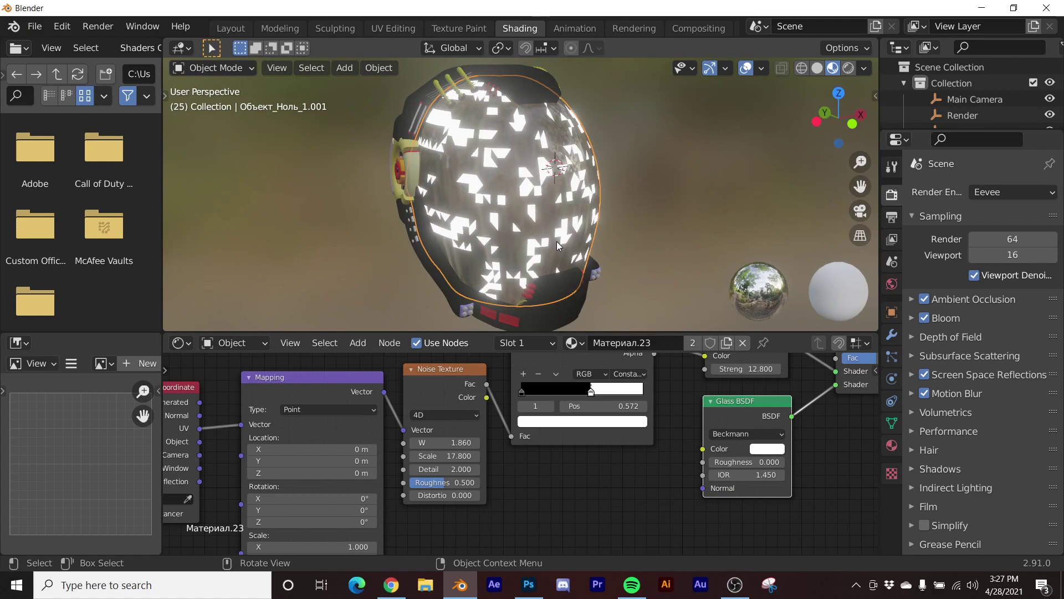
Step: Start a new file without saving the helmet scene, and delete all the default objects
left_click(225, 31)
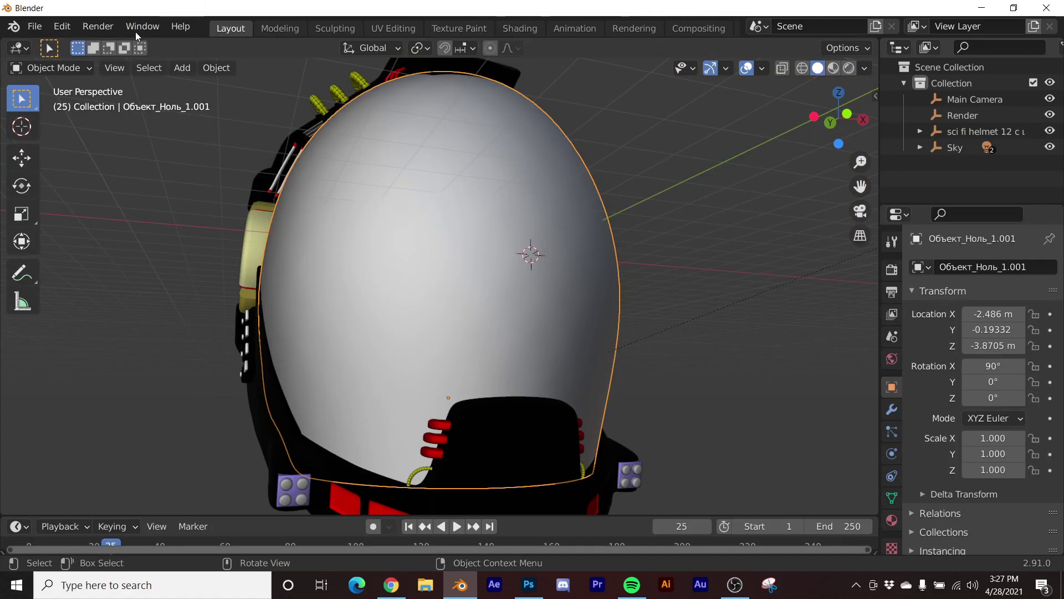
left_click(46, 32)
mouse_move(61, 44)
left_click(222, 47)
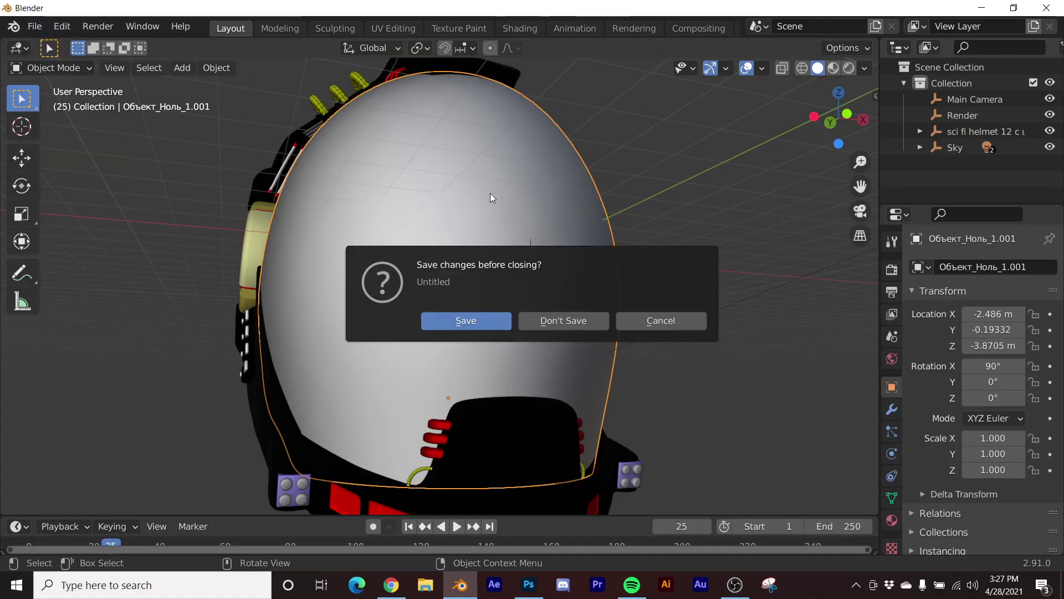
left_click(589, 322)
left_click_drag(738, 158, 201, 347)
key("Delete")
Step: Add a Text object at the scene origin in the top view
key("grave")
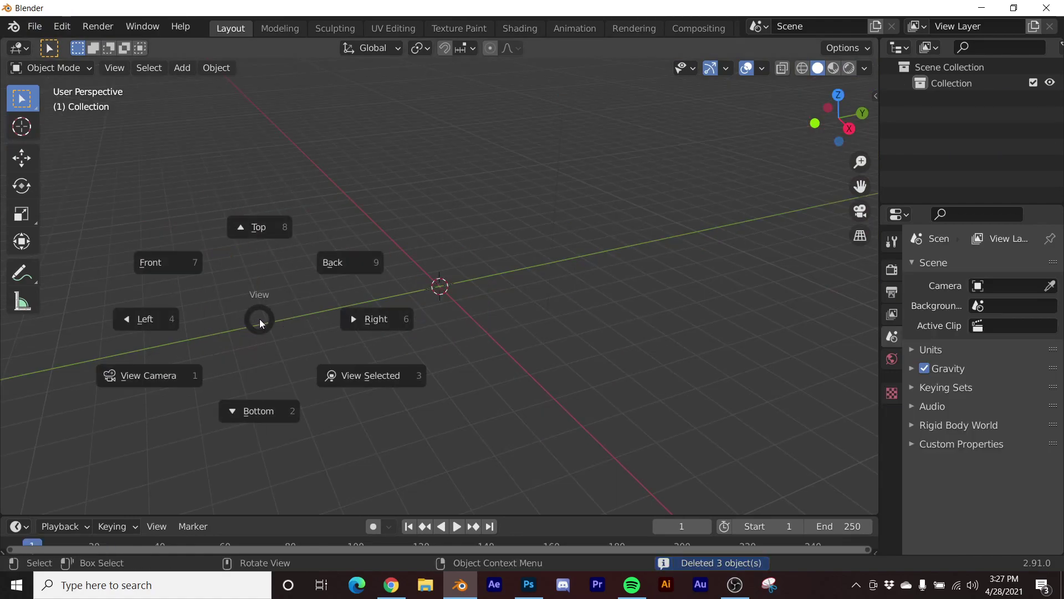
left_click(246, 253)
key("shift+a")
mouse_move(453, 238)
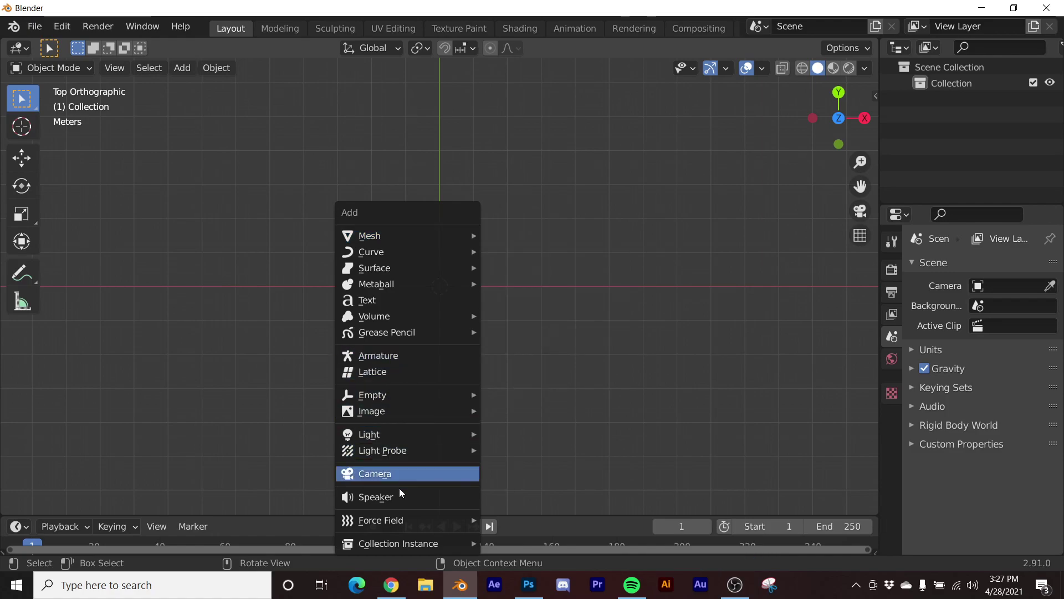
left_click(401, 299)
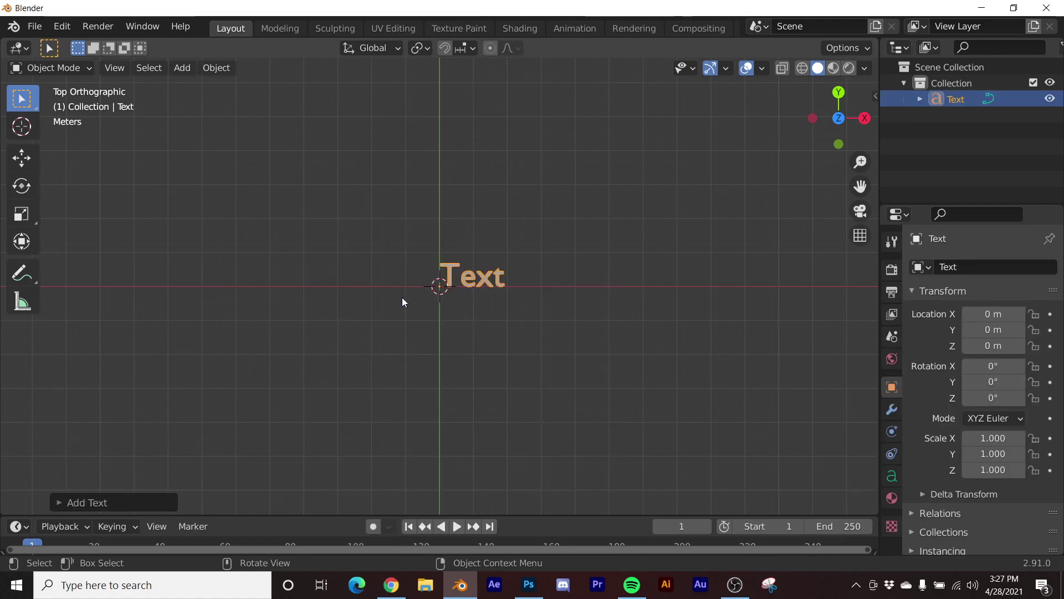
Step: Set the text's horizontal and vertical paragraph alignment to Center
left_click(892, 476)
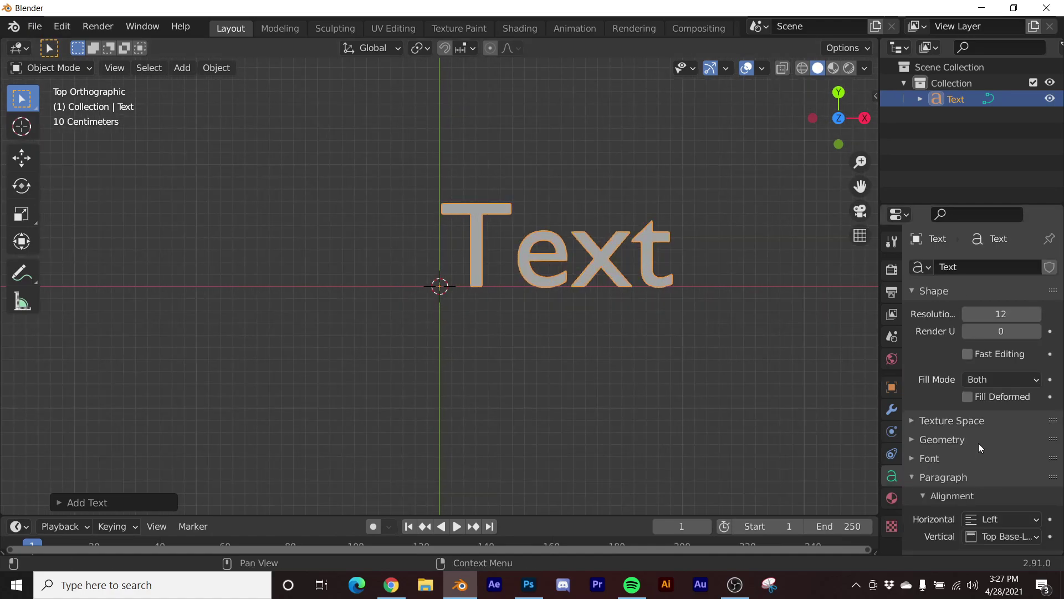
scroll(981, 465, "down", 3)
left_click(1009, 455)
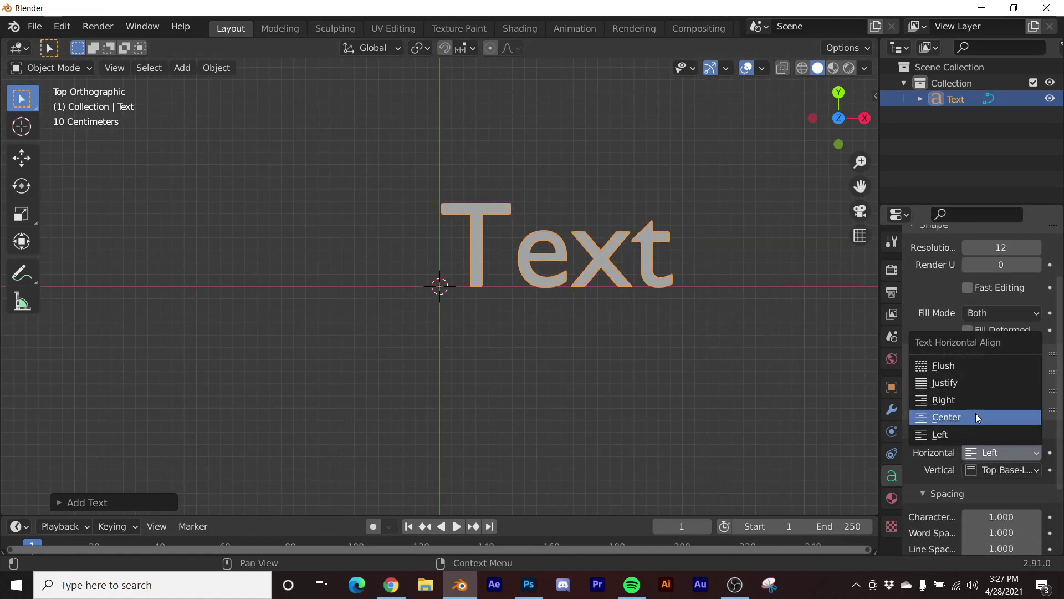
left_click(974, 417)
left_click(997, 470)
left_click(956, 417)
Step: Replace the text object's default content with "BLENDER"
key("Tab")
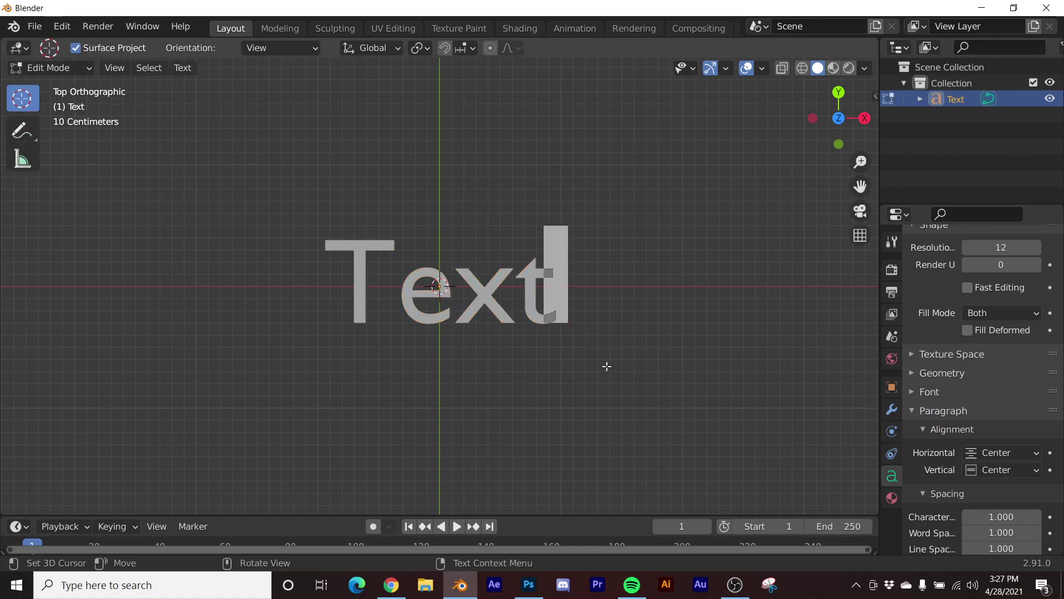
key("BackSpace")
key("BackSpace")
key("BackSpace")
key("BackSpace")
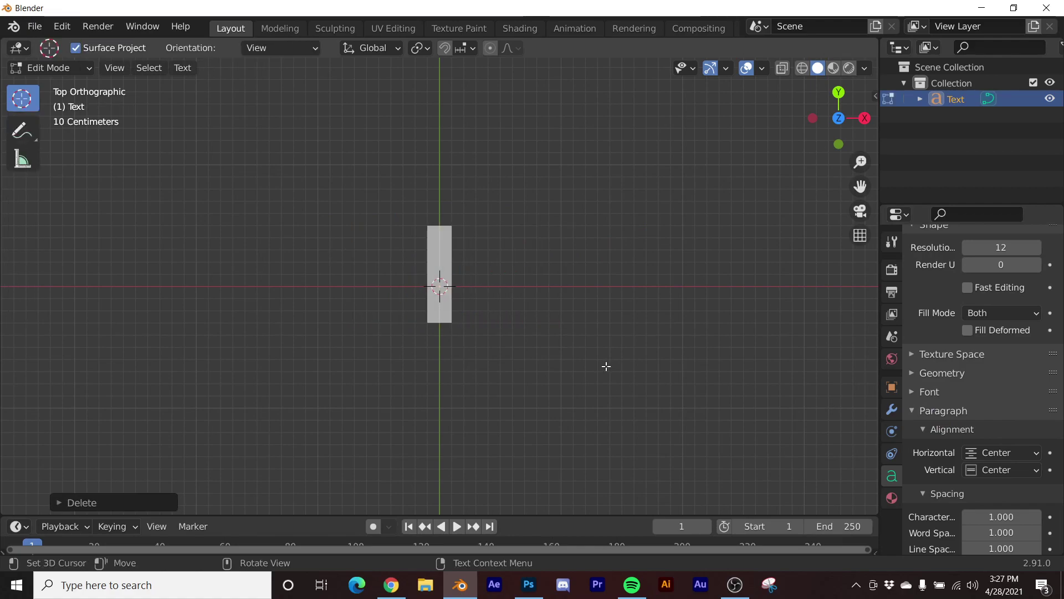
type("BLENDER")
key("Tab")
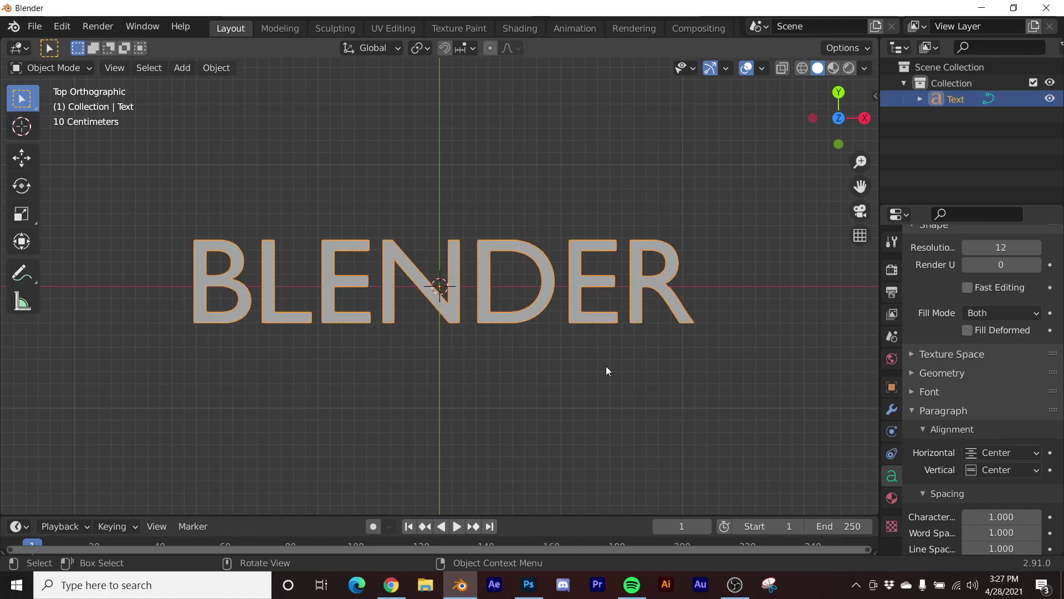
Step: Convert the BLENDER text to a mesh and check its geometry in Edit Mode
right_click(560, 265)
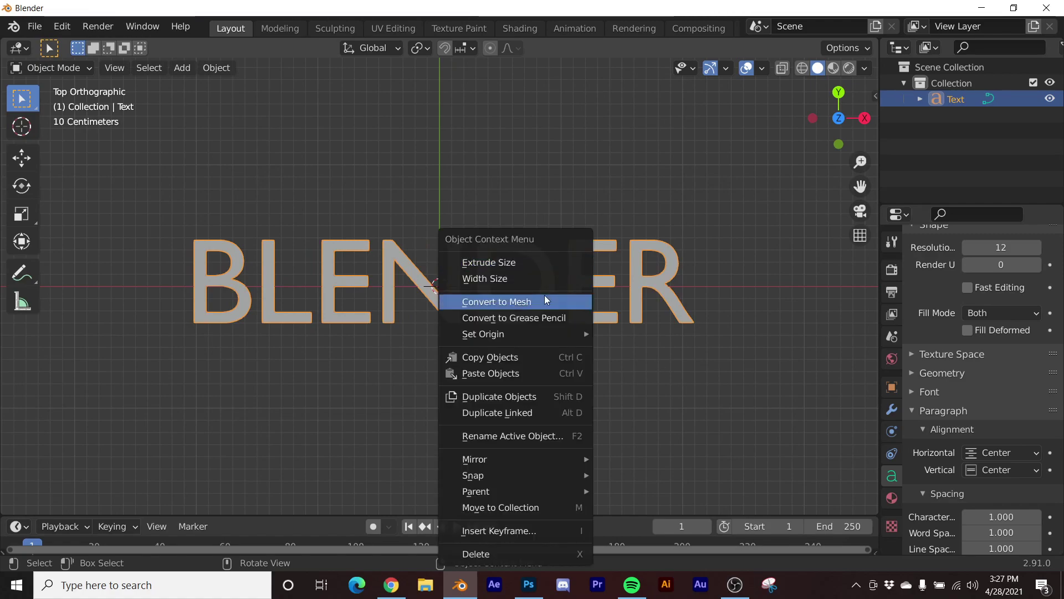
left_click(534, 305)
key("Tab")
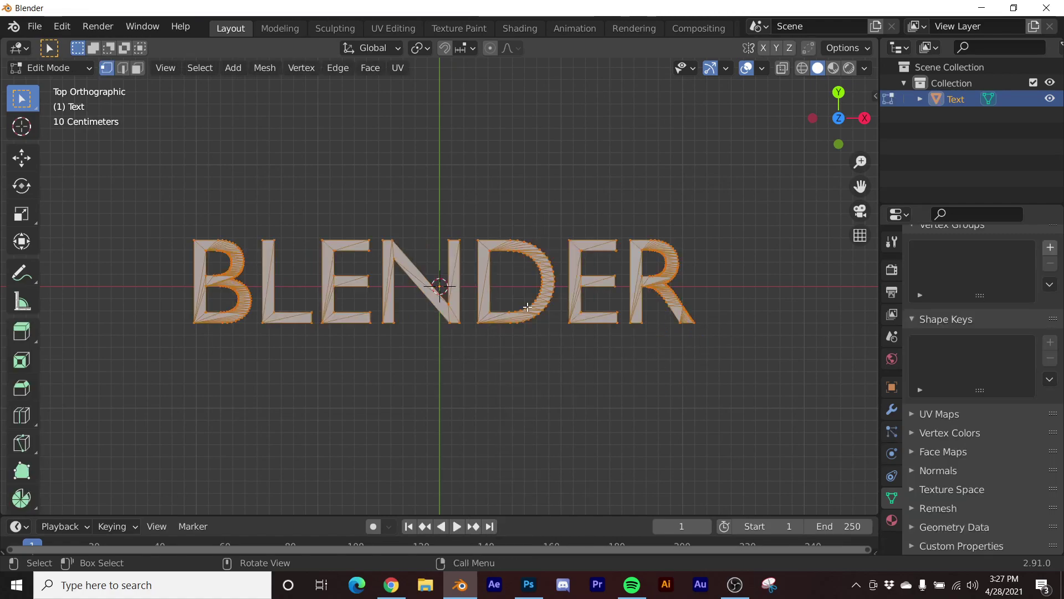
key("Tab")
key("Tab")
Step: UV-map the whole BLENDER mesh with Project from View in the top view
key("u")
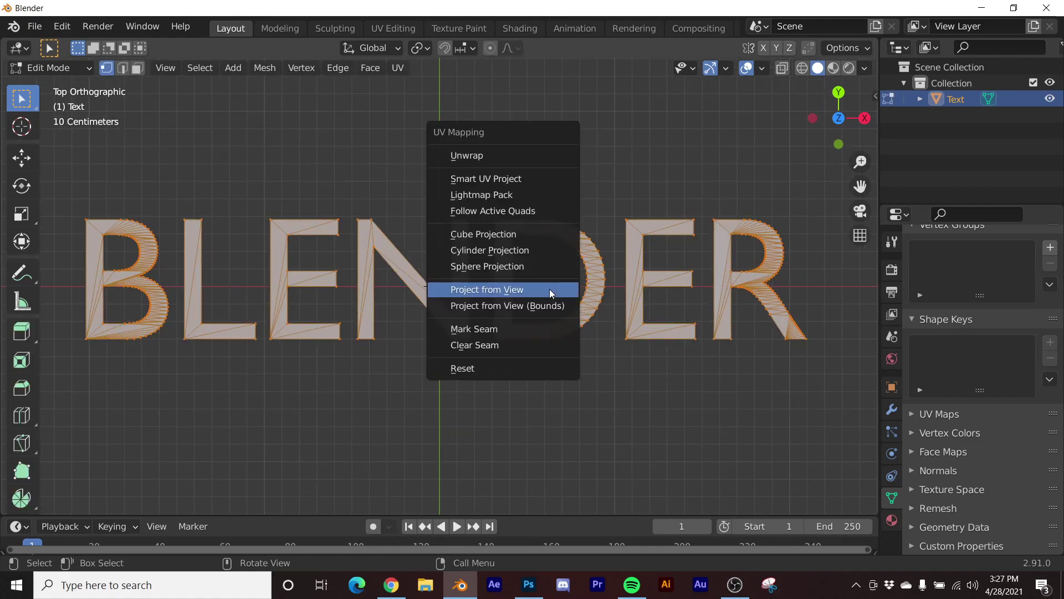
left_click(550, 288)
key("Tab")
Step: In the UV Editing workspace, scale all the text's UVs to 0 around Individual Origins, collapsing each letter to a point
left_click(393, 28)
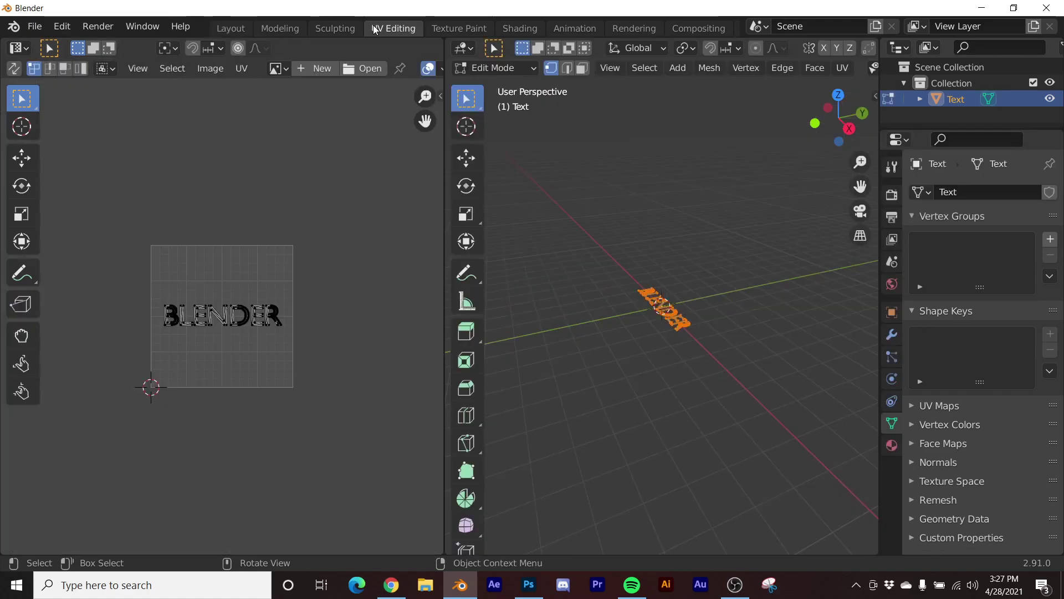
scroll(329, 331, "up", 3)
middle_click_drag(221, 307, 280, 336)
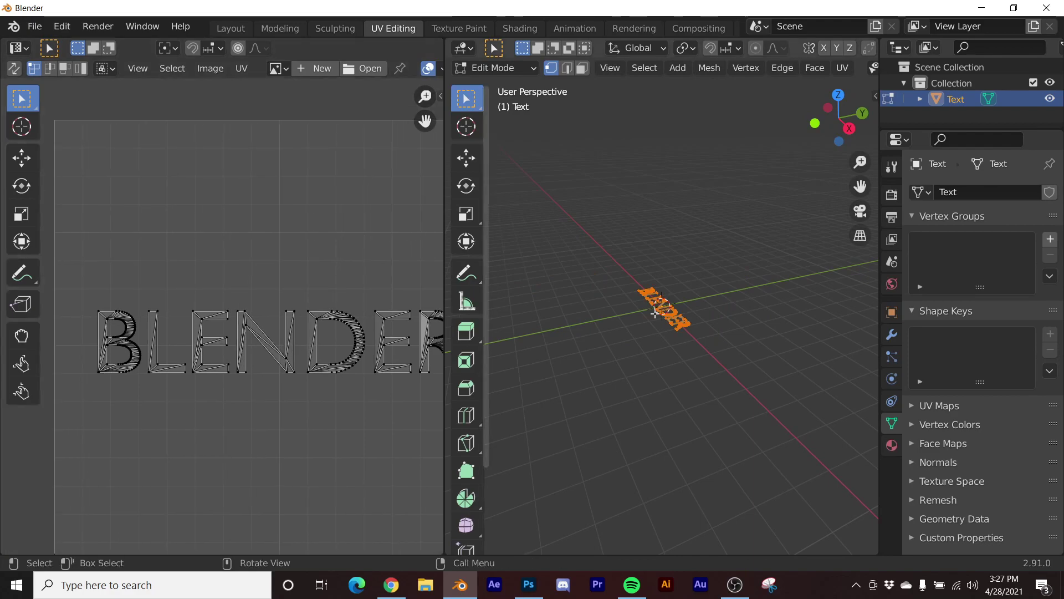
middle_click_drag(218, 397, 182, 403)
scroll(149, 367, "up", 5)
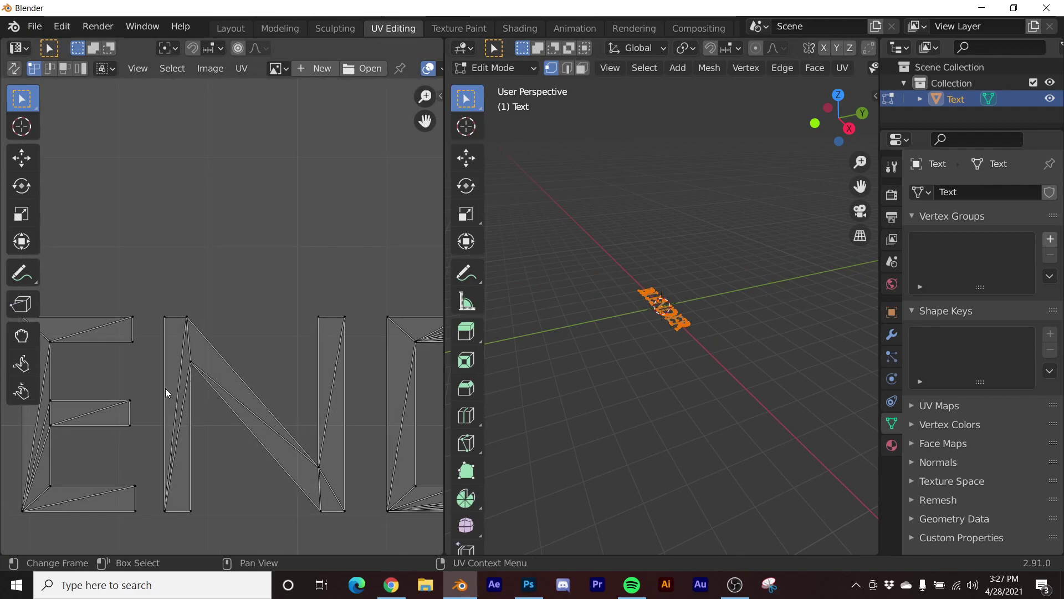
scroll(340, 420, "down", 6)
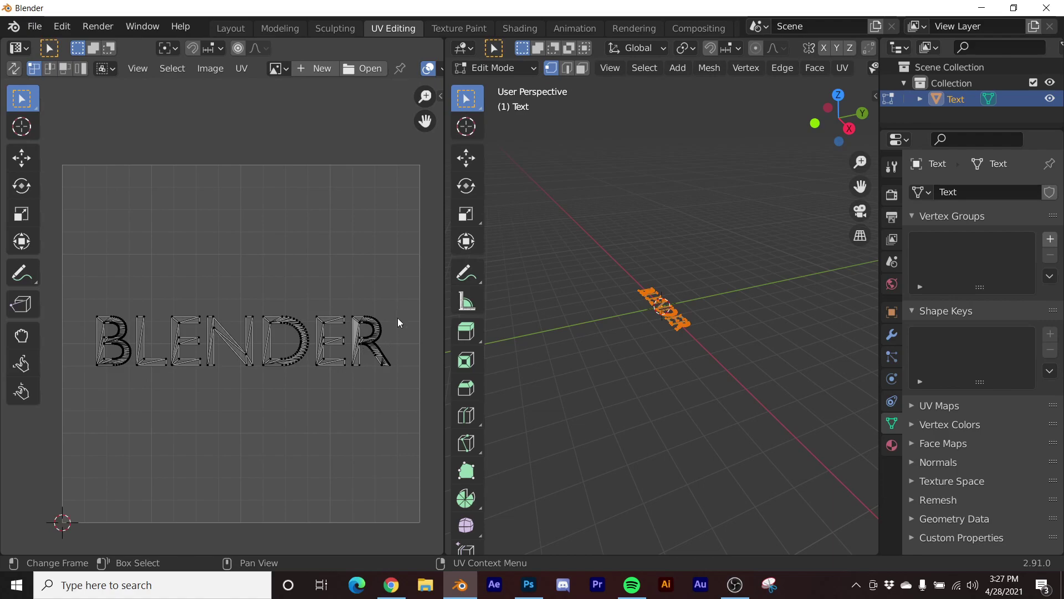
left_click_drag(399, 292, 88, 421)
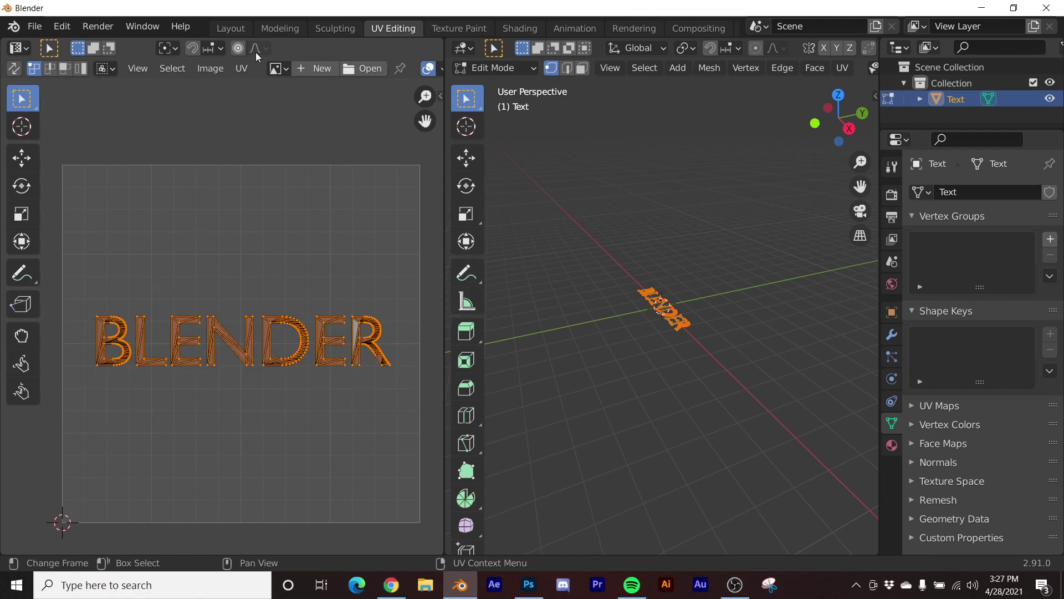
left_click(169, 48)
left_click(188, 118)
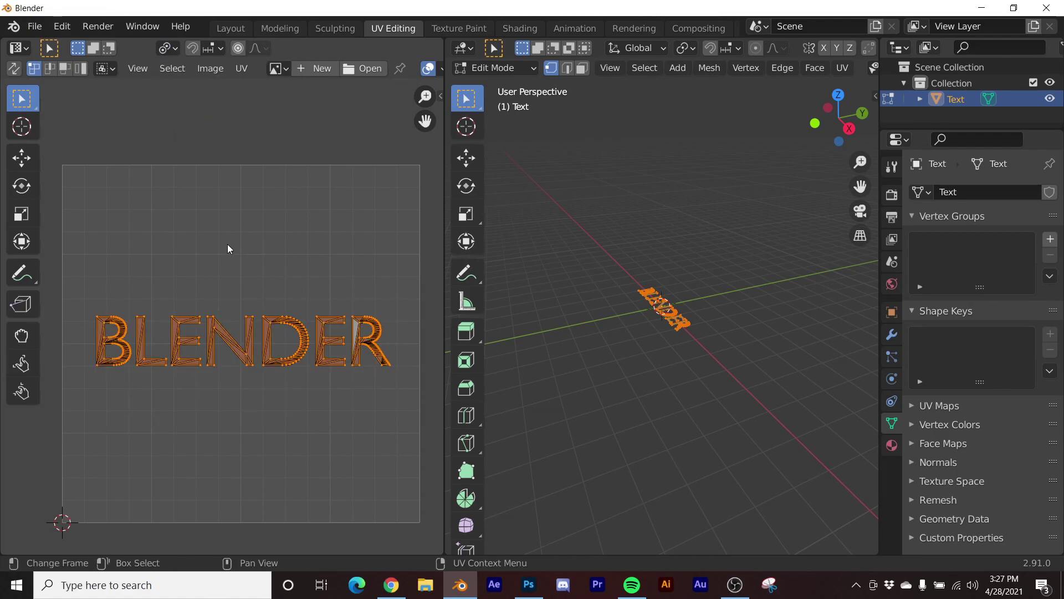
type("s0")
key("Return")
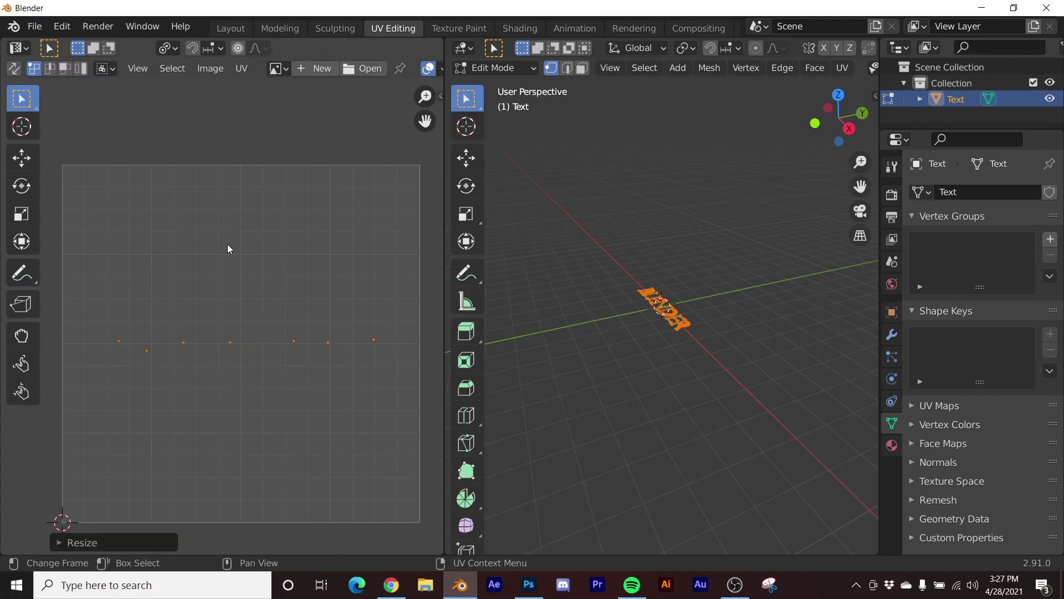
key("Tab")
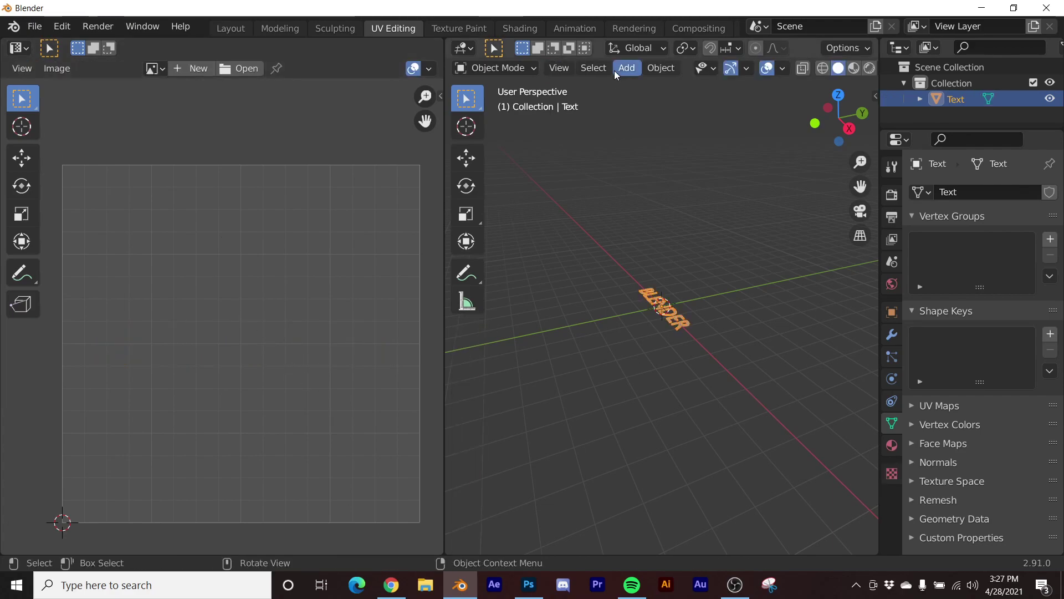
Step: In the Shading workspace, create a new material for the text and delete its Principled BSDF node
left_click(519, 28)
mouse_move(519, 182)
middle_mouse_down()
mouse_move(522, 235)
mouse_move(616, 255)
mouse_move(670, 166)
middle_mouse_up()
scroll(649, 242, "up", 5)
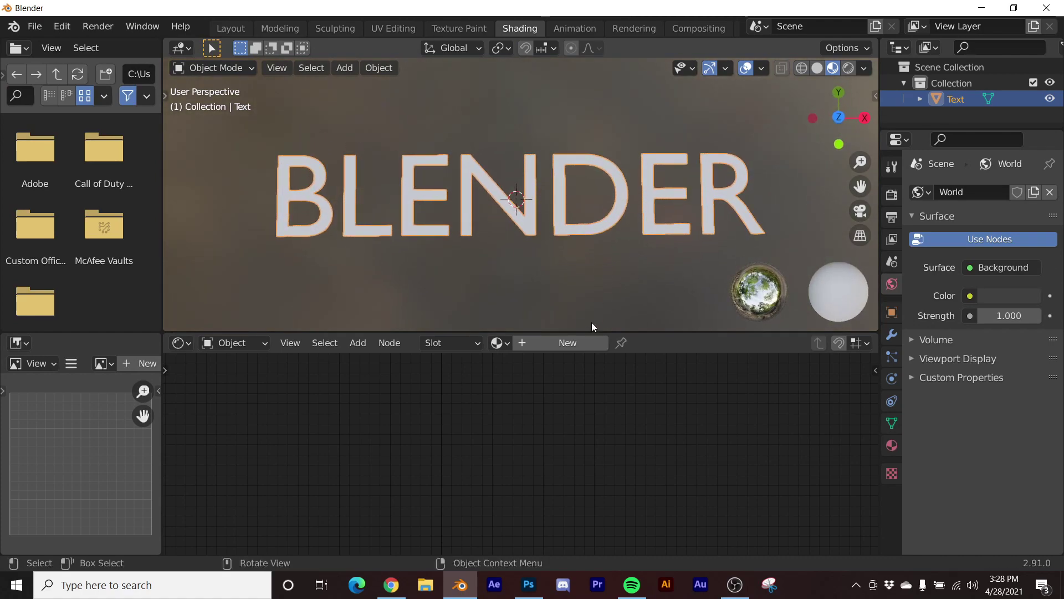
left_click(588, 343)
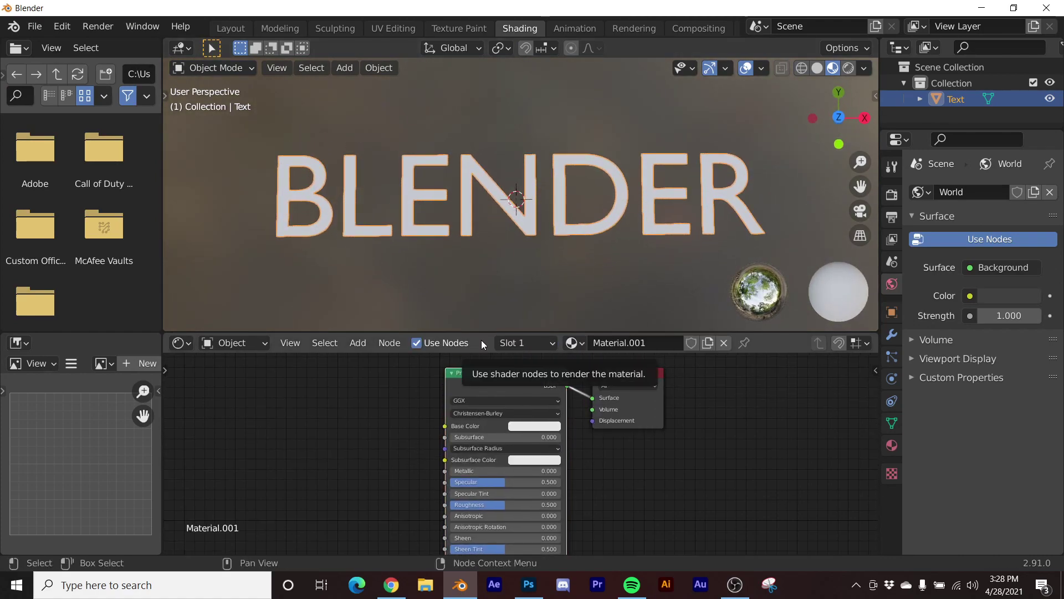
key("x")
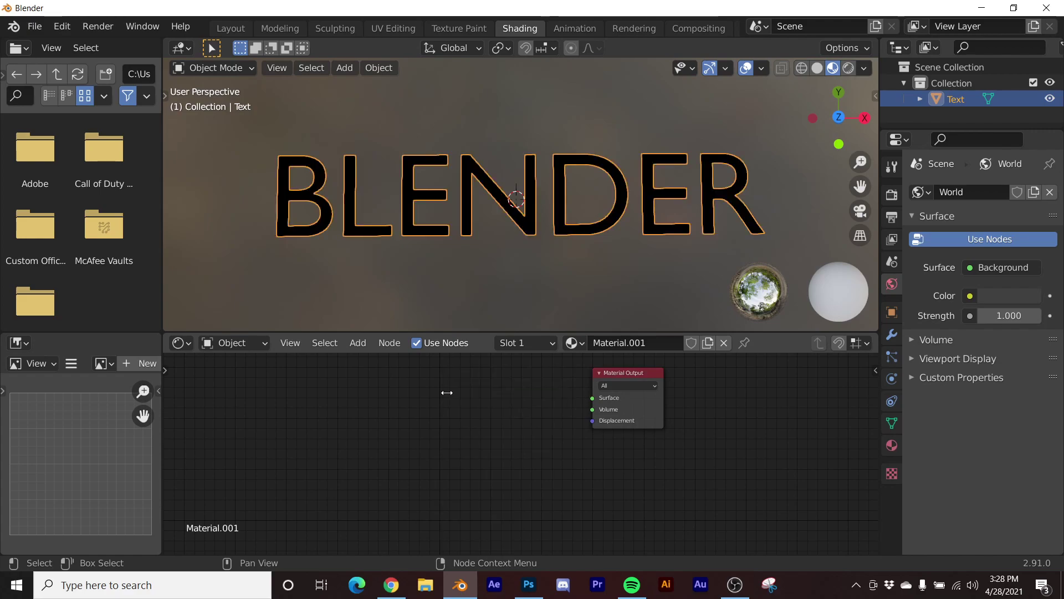
Step: Add an Emission node and connect it to the Surface input of the Material Output
key("shift+a")
left_click(382, 372)
type("EM")
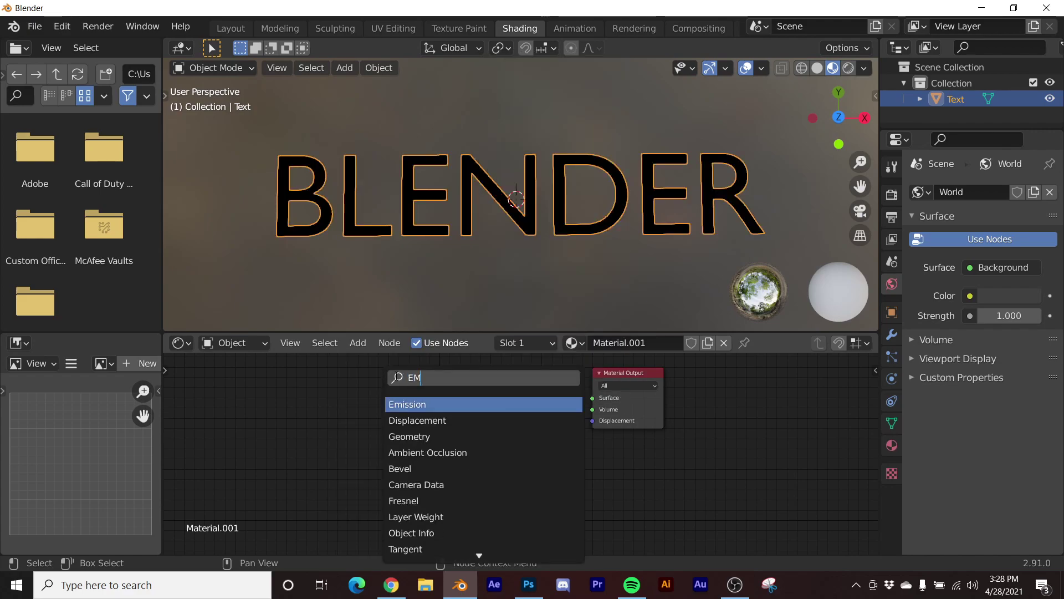
left_click(421, 404)
left_click(452, 402)
left_click_drag(489, 387, 595, 399)
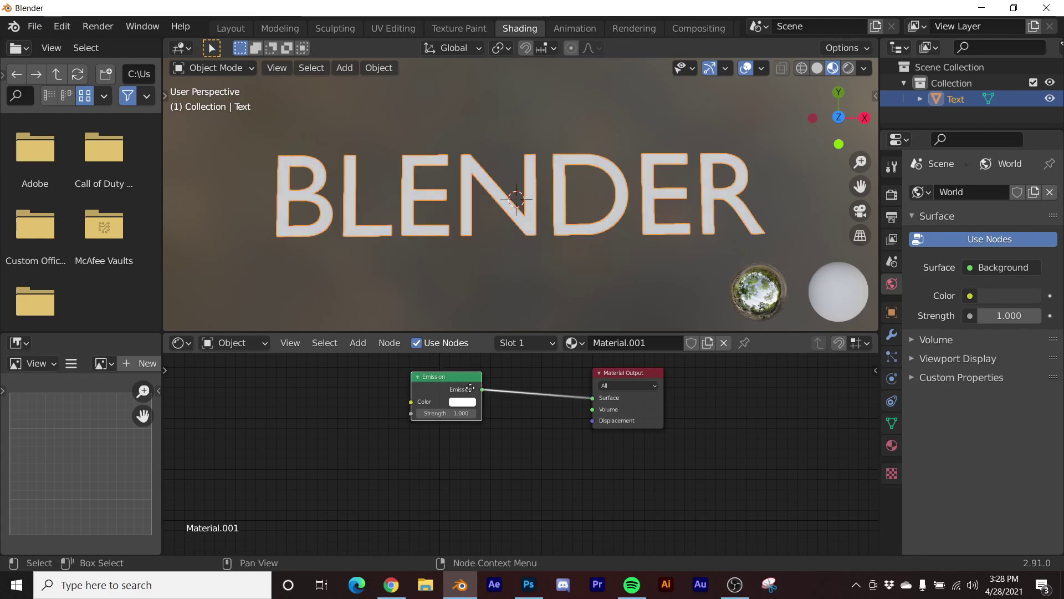
Step: Add a ColorRamp node and connect its Color output to the Emission node's Color input
key("shift+a")
left_click(403, 369)
type("CPO")
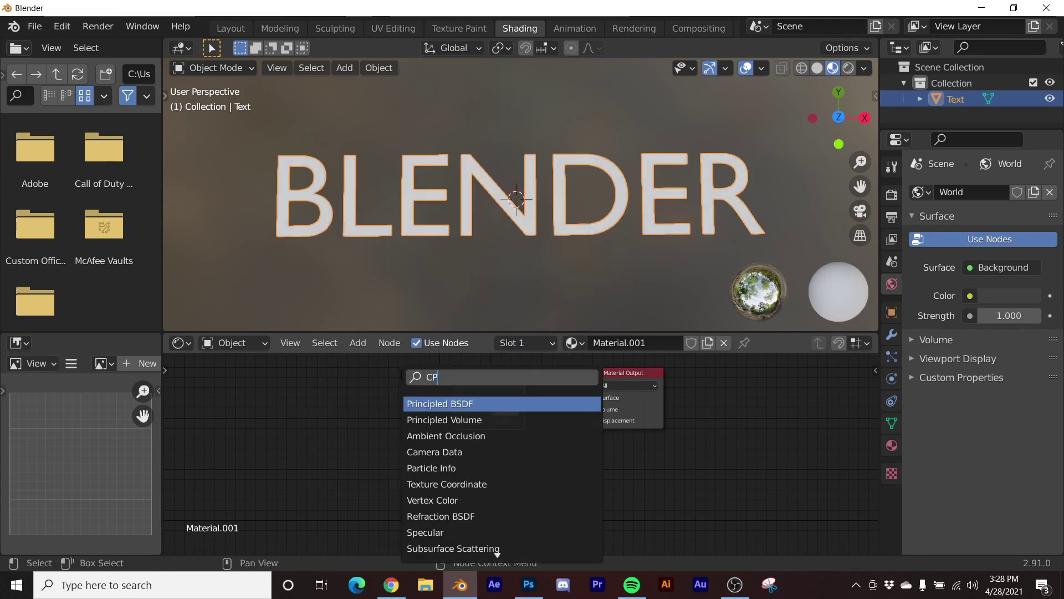
key("BackSpace")
key("BackSpace")
type("OL")
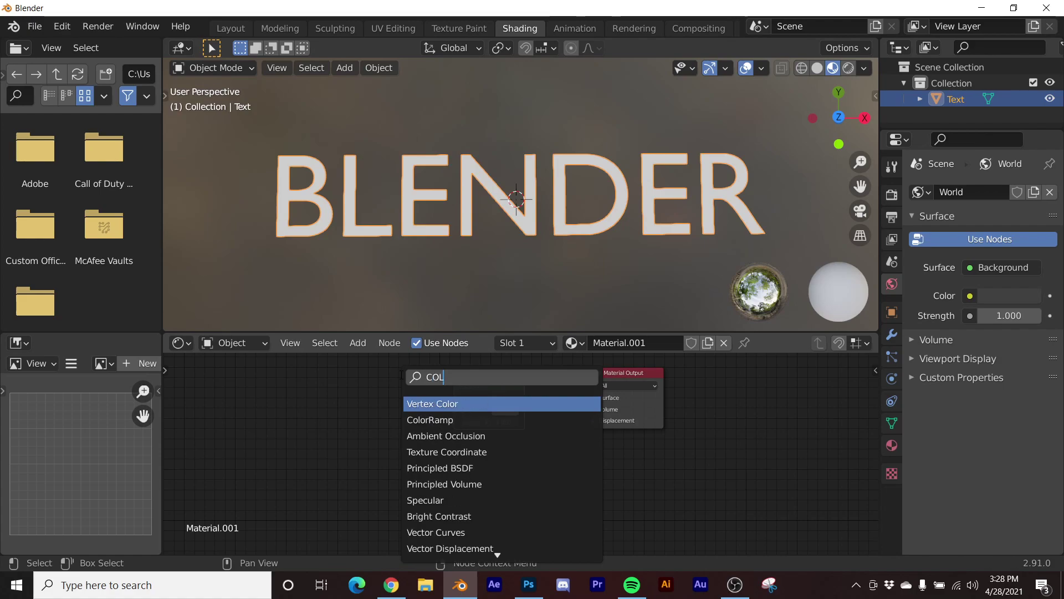
left_click(429, 420)
left_click(362, 424)
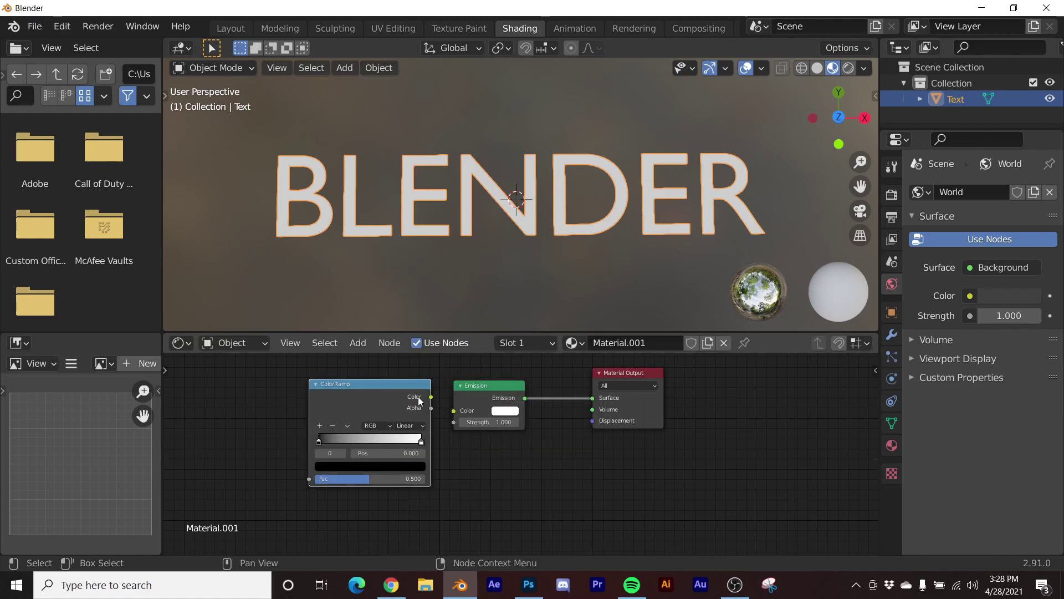
left_click_drag(431, 397, 454, 410)
Step: Add a Noise Texture node and connect its Fac output to the ColorRamp's Fac input
middle_click_drag(415, 417, 564, 417)
key("shift+a")
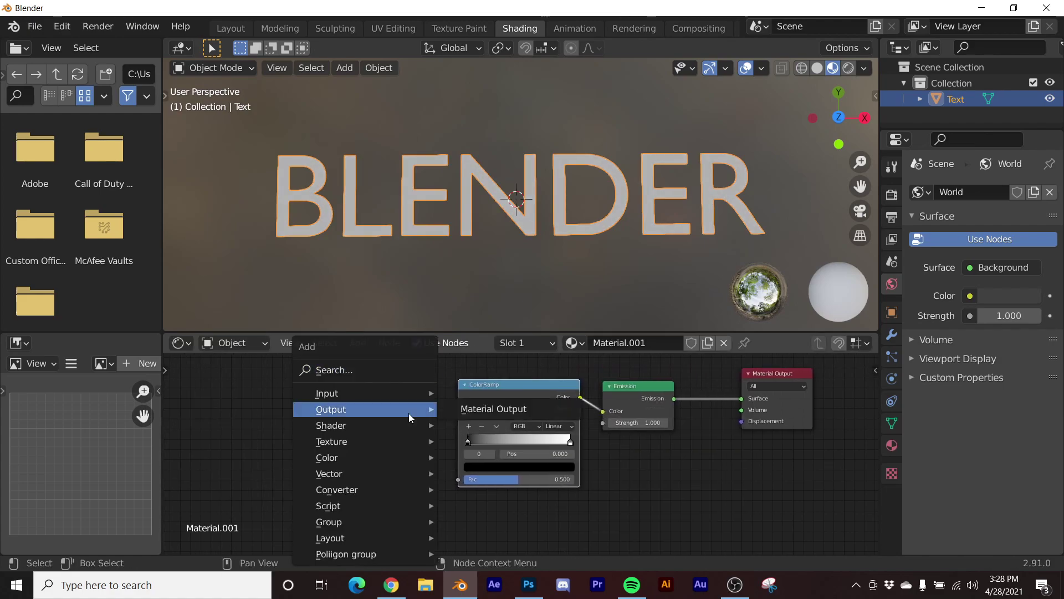
left_click(385, 371)
type("N")
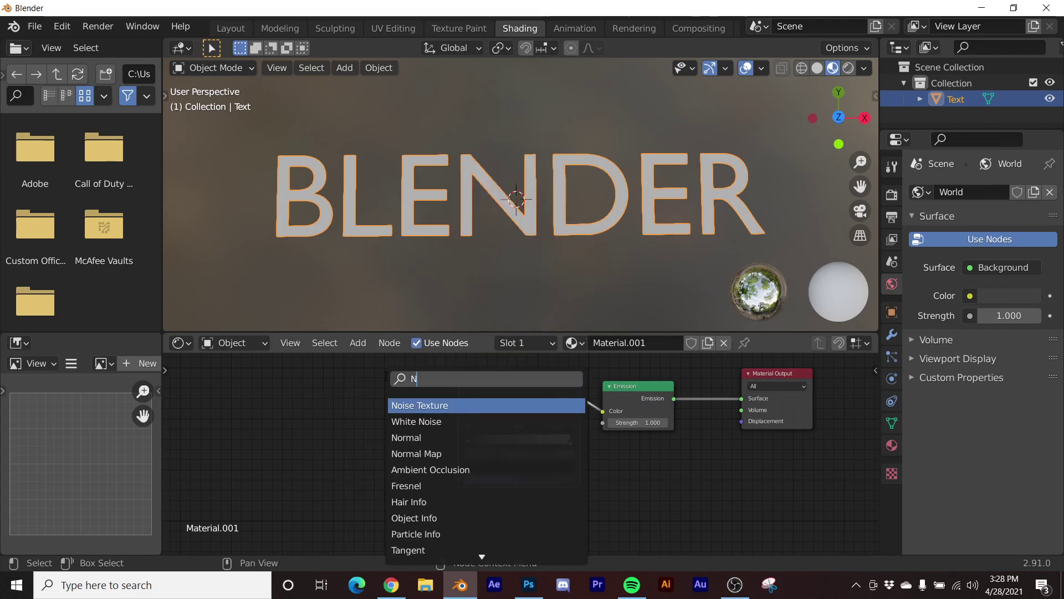
type("OI")
left_click(422, 406)
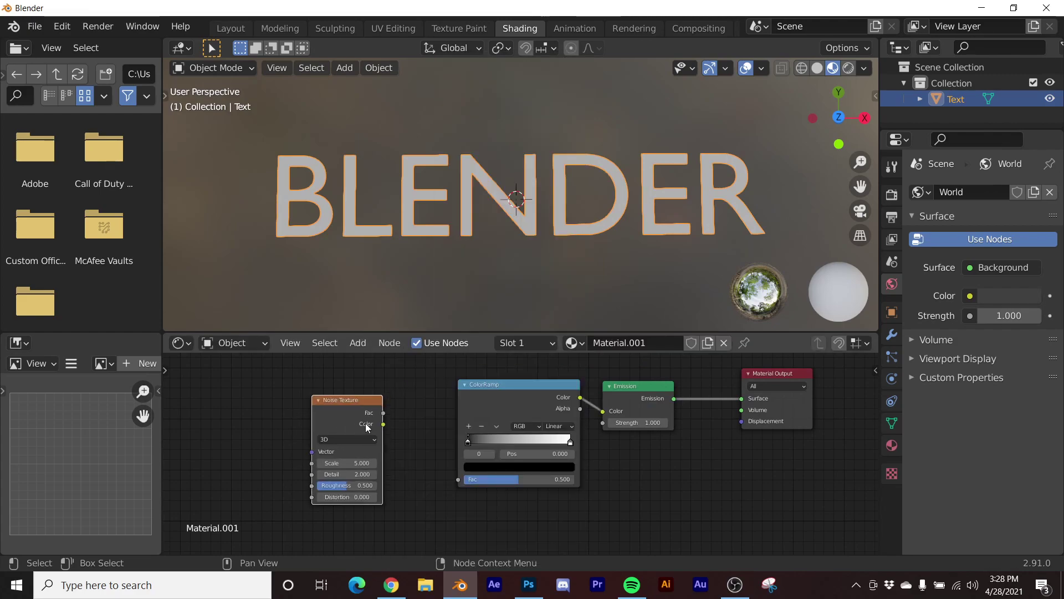
left_click_drag(384, 415, 453, 481)
Step: Add Texture Coordinate and Mapping nodes to the Noise Texture and feed the UV output into the Mapping vector
middle_click_drag(349, 409, 491, 405)
key("ctrl+t")
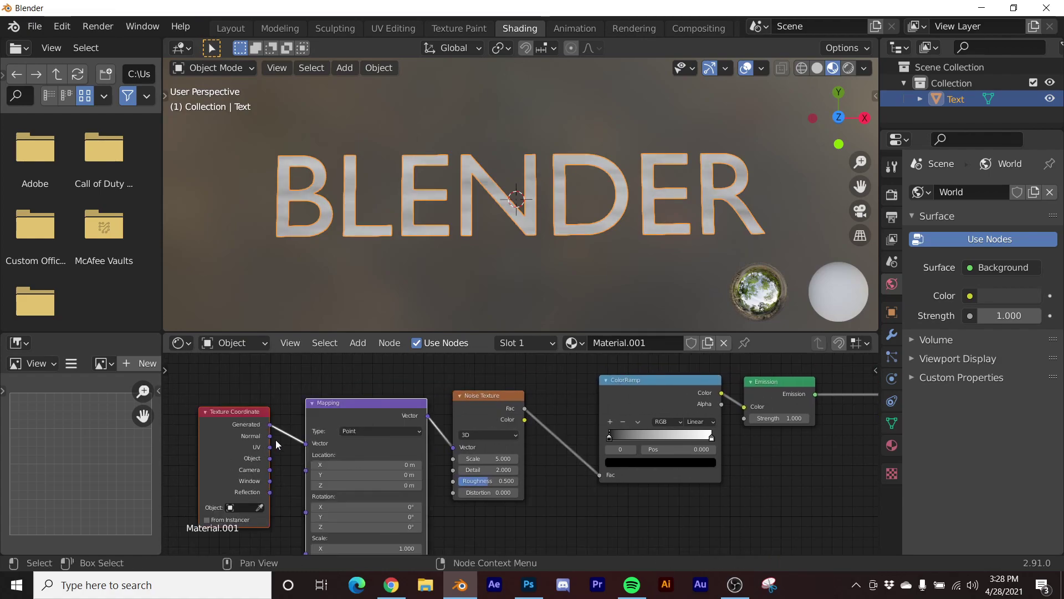
left_click_drag(270, 447, 306, 443)
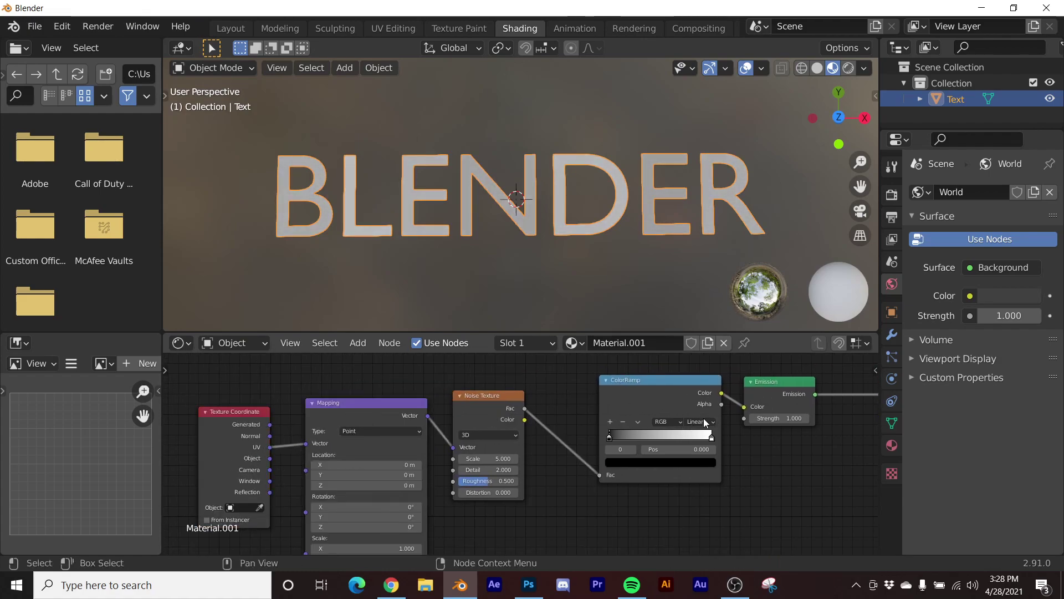
Step: Set the ColorRamp interpolation to Constant and move its white stop to position 0.462
left_click(700, 421)
left_click(704, 475)
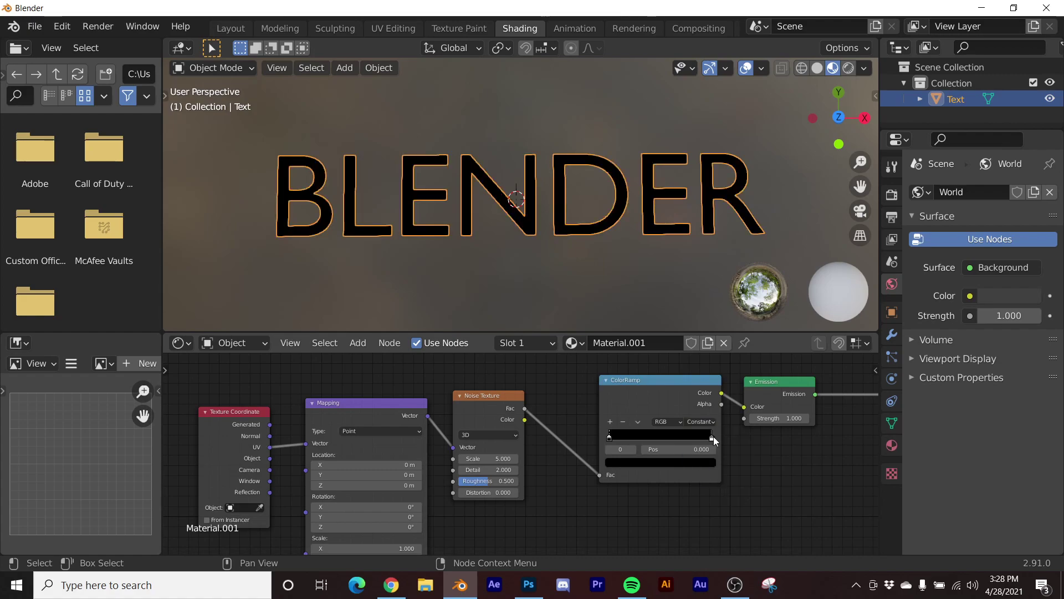
left_click_drag(713, 437, 655, 442)
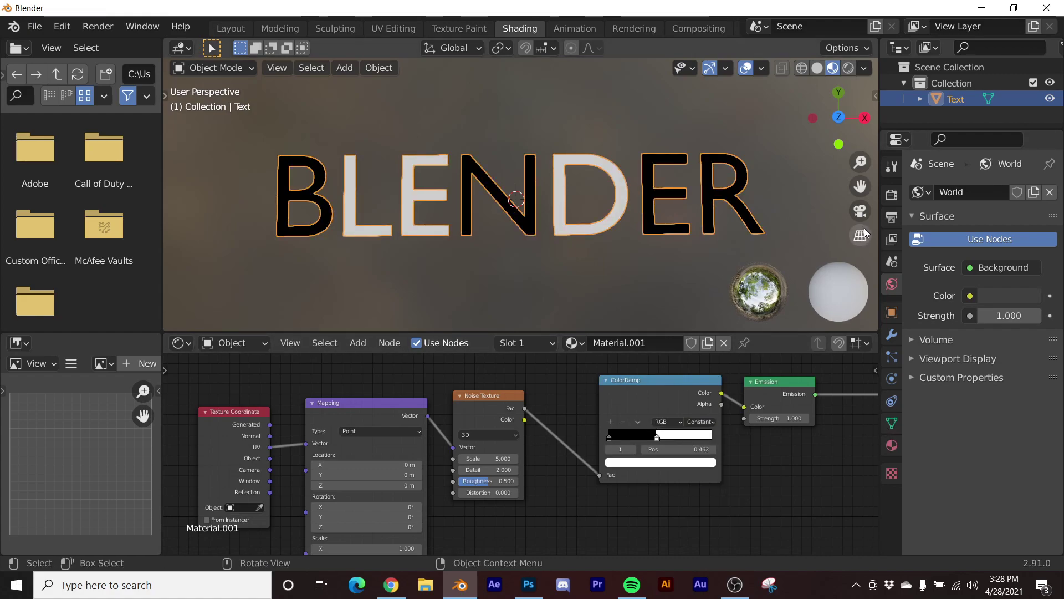
Step: Enable Ambient Occlusion, Bloom, Screen Space Reflections and Motion Blur for Eevee, and raise the Emission strength to 11.2
left_click(893, 195)
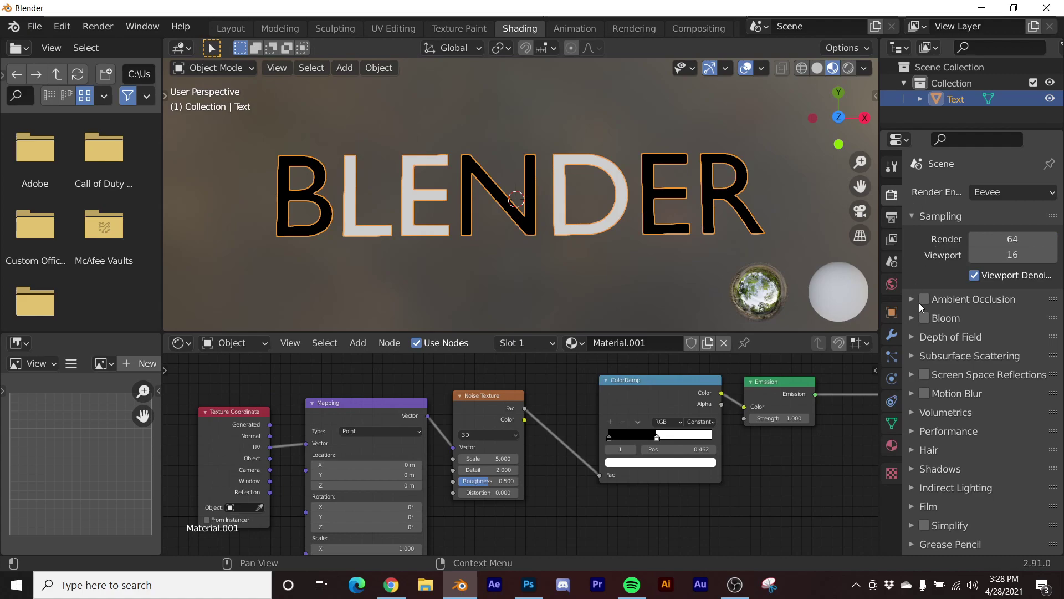
left_click_drag(924, 299, 924, 393)
left_click_drag(787, 416, 821, 416)
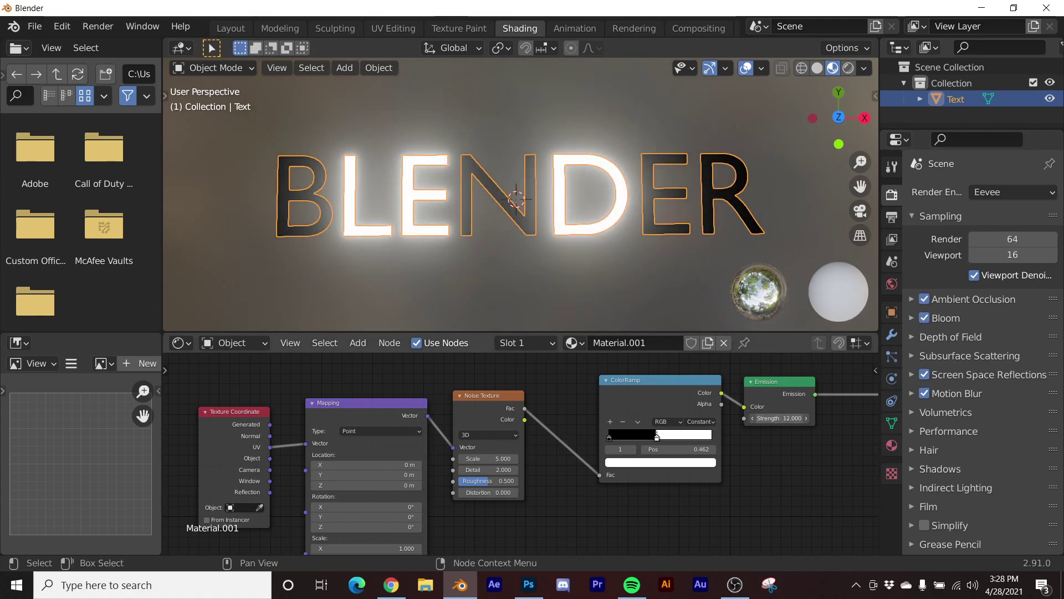
Step: Show the viewport in Rendered shading without overlays and set the world background color to black
left_click(847, 68)
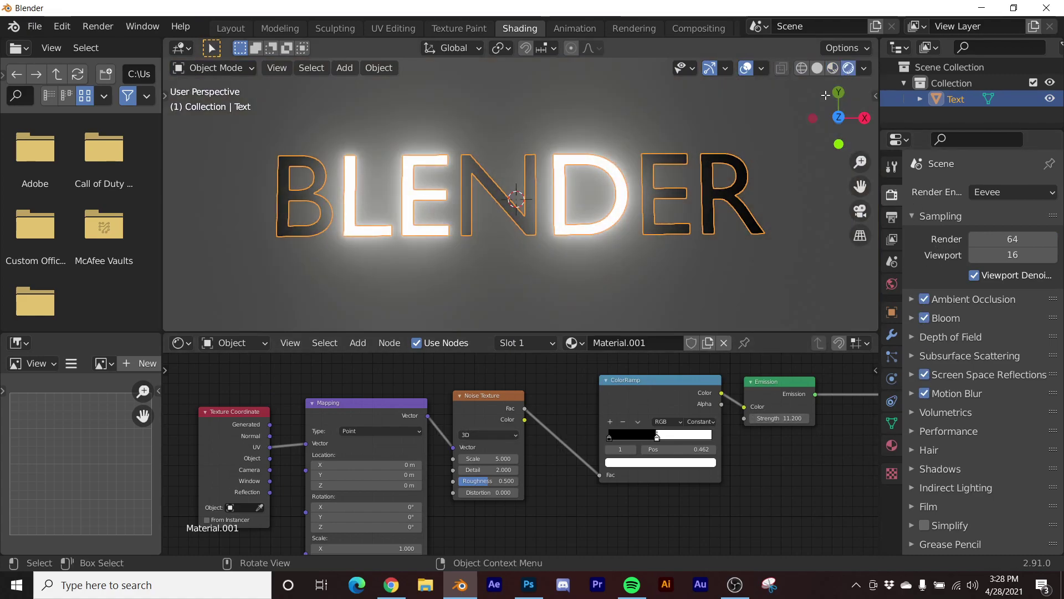
left_click(891, 284)
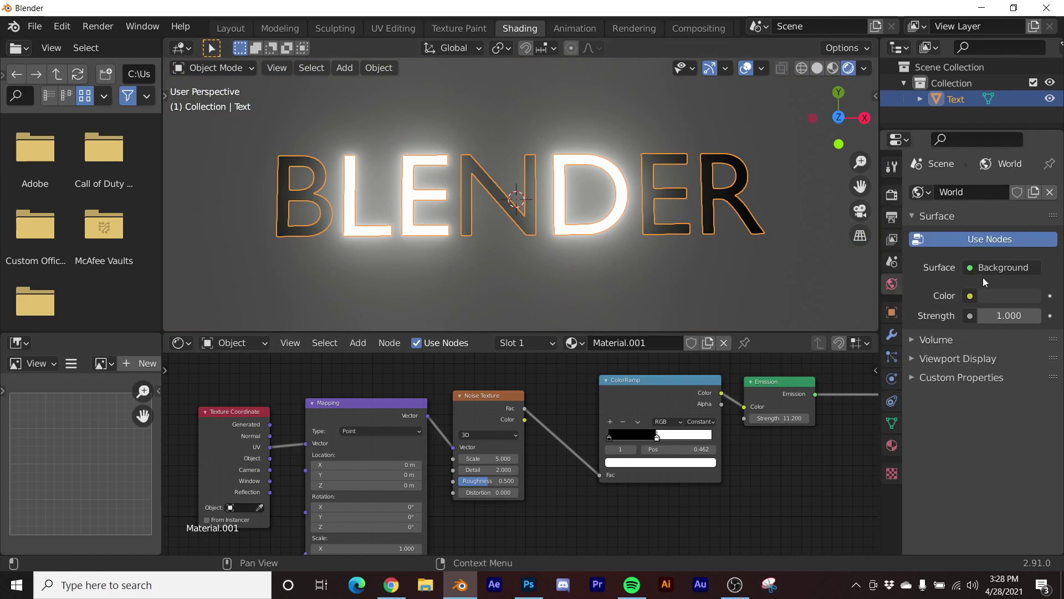
left_click(996, 294)
left_click(1028, 182)
left_click(746, 67)
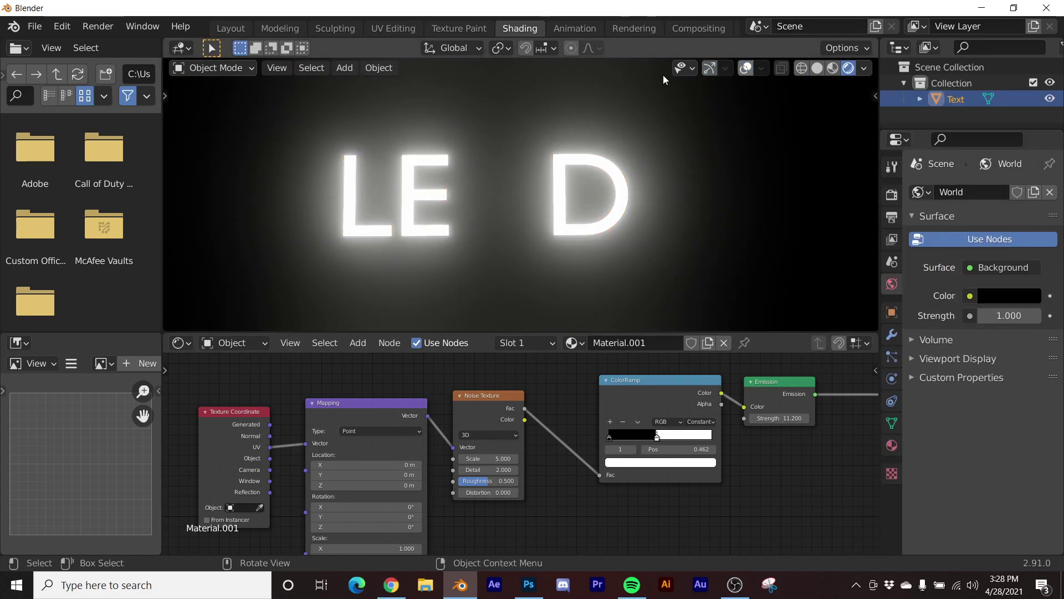
Step: Switch the Noise Texture to 4D with W at 3.930, and move the ColorRamp's white stop to position 0.453
left_click(498, 435)
left_click(491, 478)
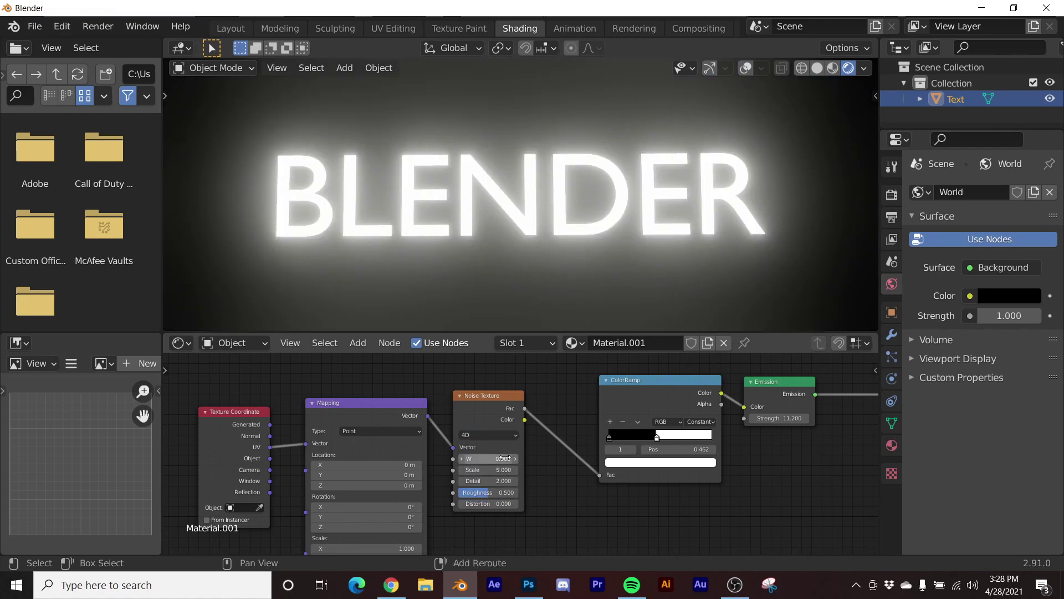
left_click_drag(488, 458, 598, 468)
mouse_move(662, 440)
left_mouse_down()
mouse_move(645, 440)
mouse_move(669, 440)
mouse_move(660, 441)
left_mouse_up()
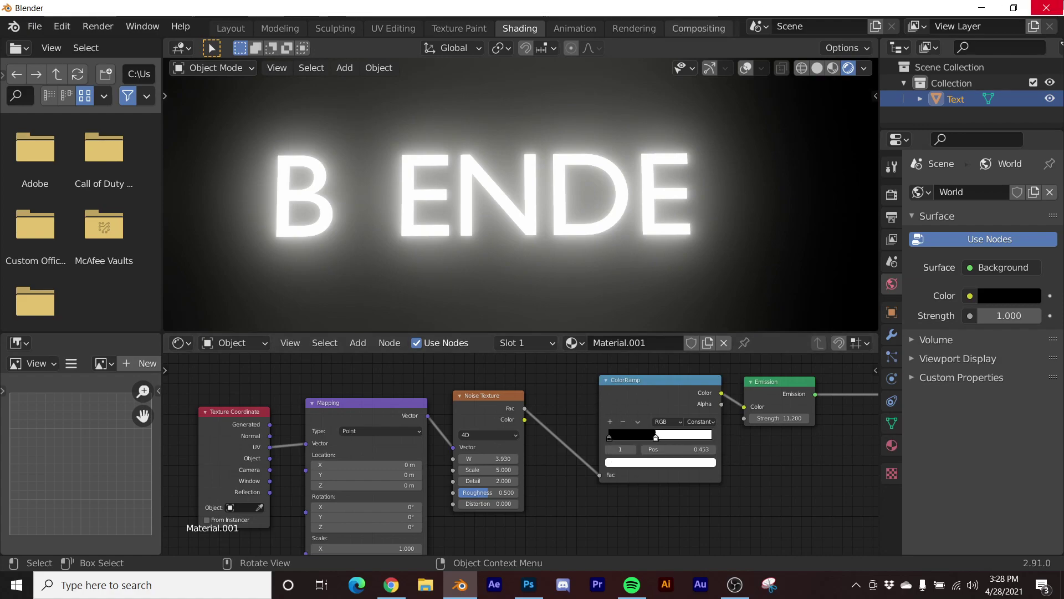
Step: Close the text project and play the flickering animation of the finished light-bulb grid, viewing it from a lower angle
left_click(1046, 8)
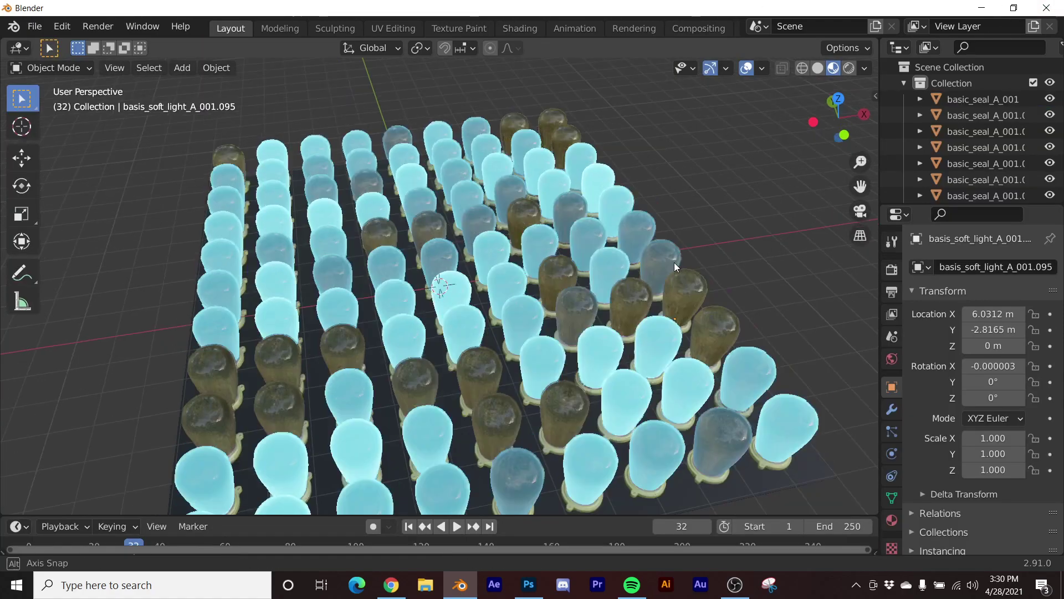
middle_click_drag(674, 262, 667, 275)
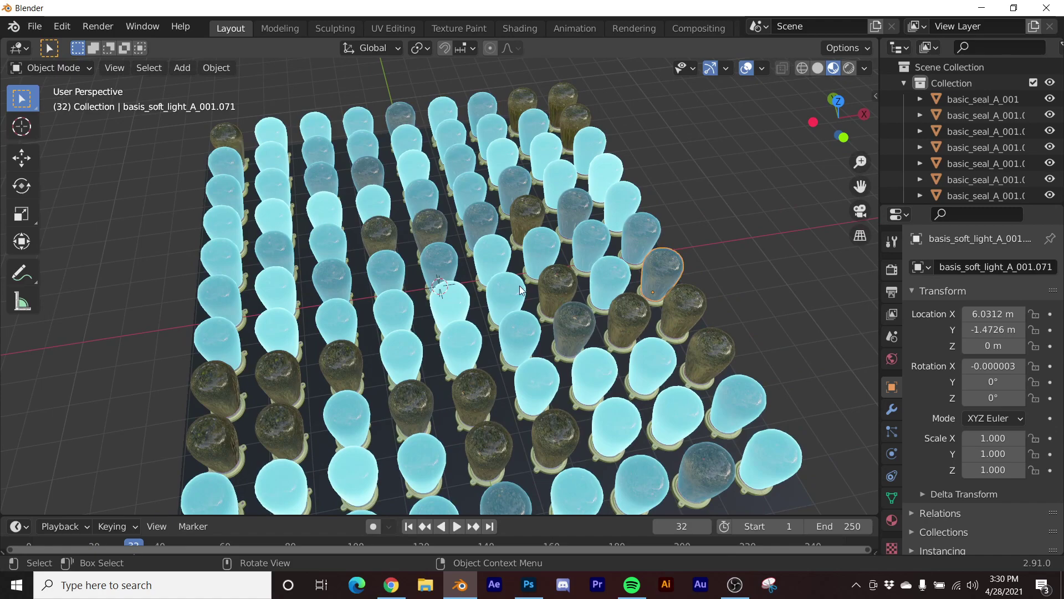
left_click_drag(97, 215, 132, 248)
left_click(301, 292)
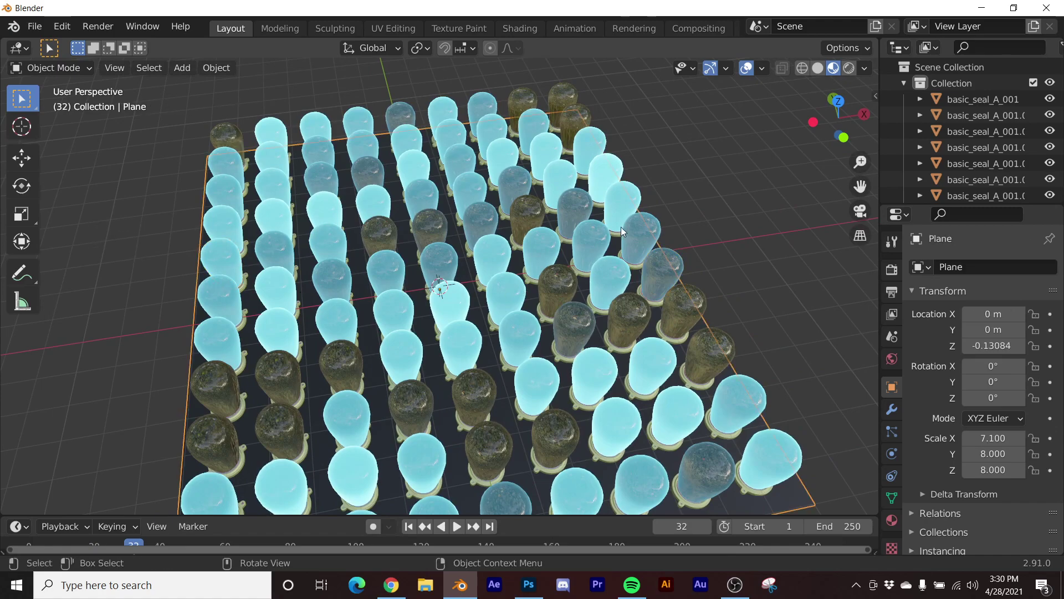
key("space")
middle_click_drag(751, 198, 729, 174)
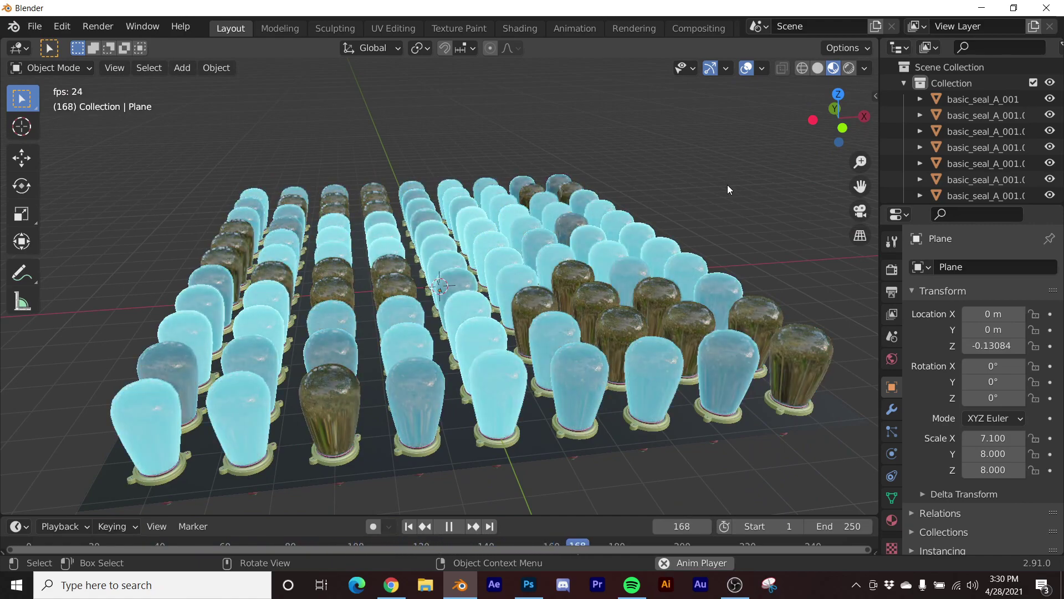
key("space")
Step: Create a new material on one bulb and link it to all the other bulbs in the grid from the front view
key("grave")
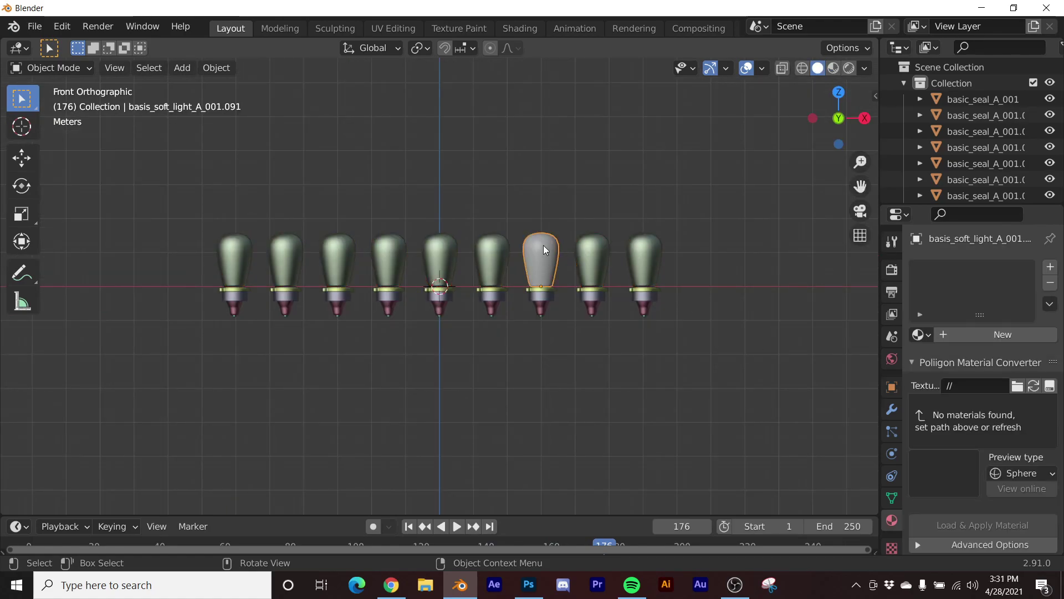
scroll(543, 245, "up", 3)
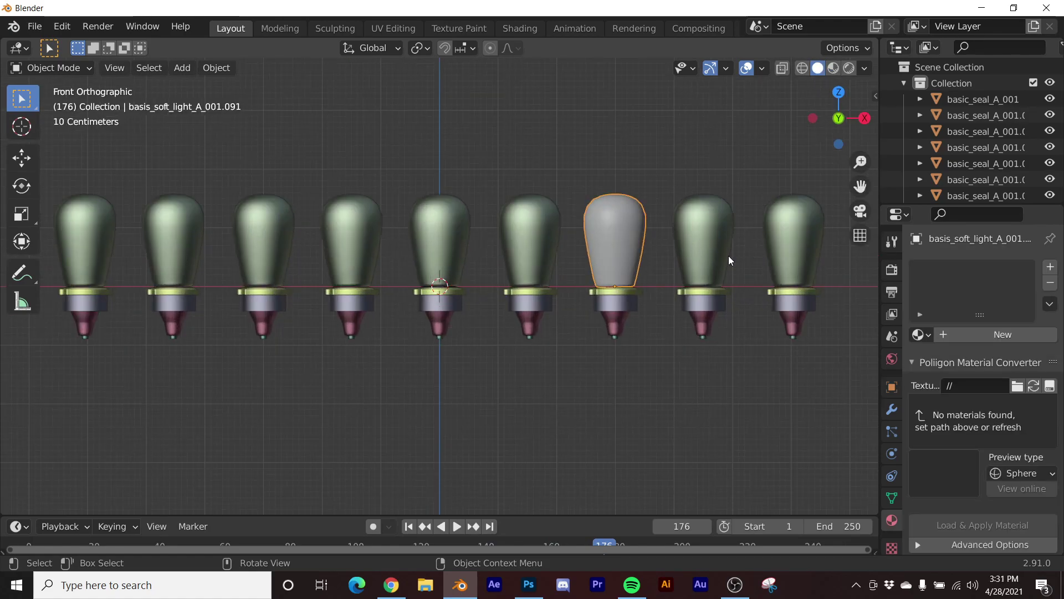
left_click(1009, 336)
scroll(621, 377, "down", 4)
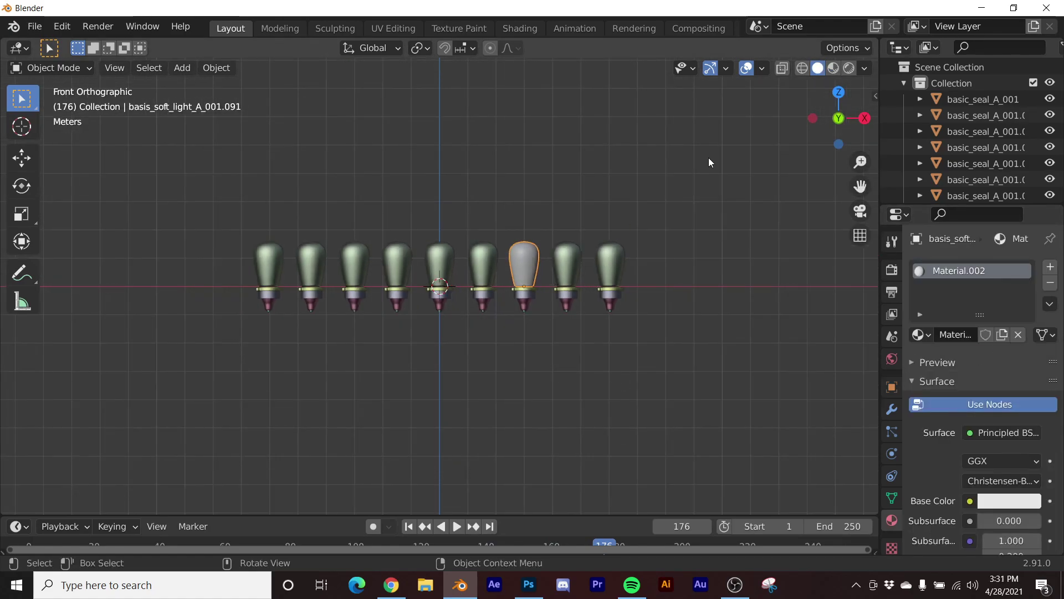
left_click_drag(709, 161, 205, 265)
key("ctrl+l")
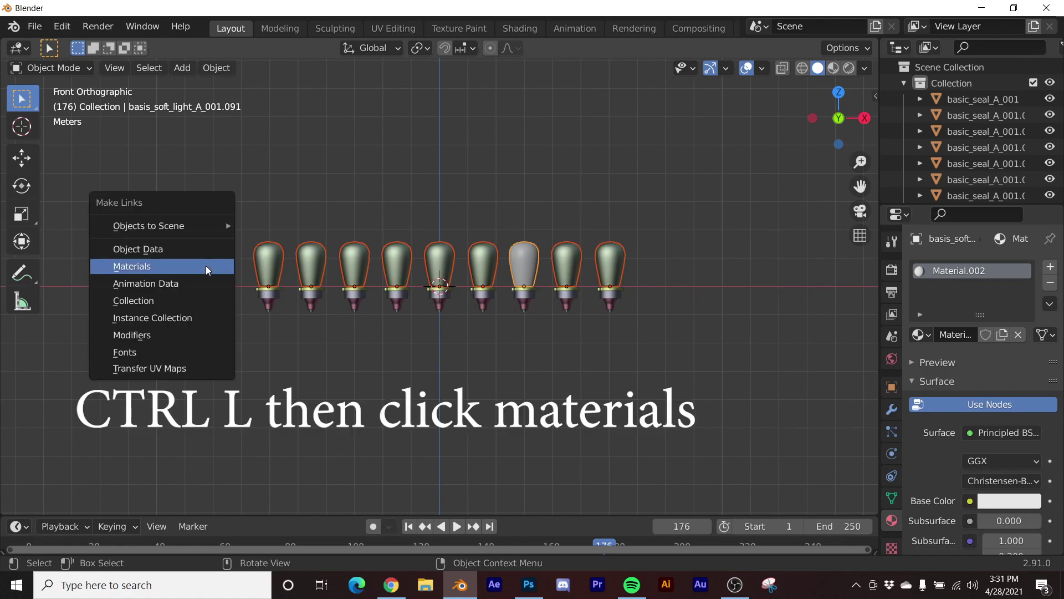
left_click(205, 266)
Step: Select all the bulbs from the front, enter Edit Mode and UV-map them with Project from View in the top view
middle_click_drag(504, 317, 444, 293)
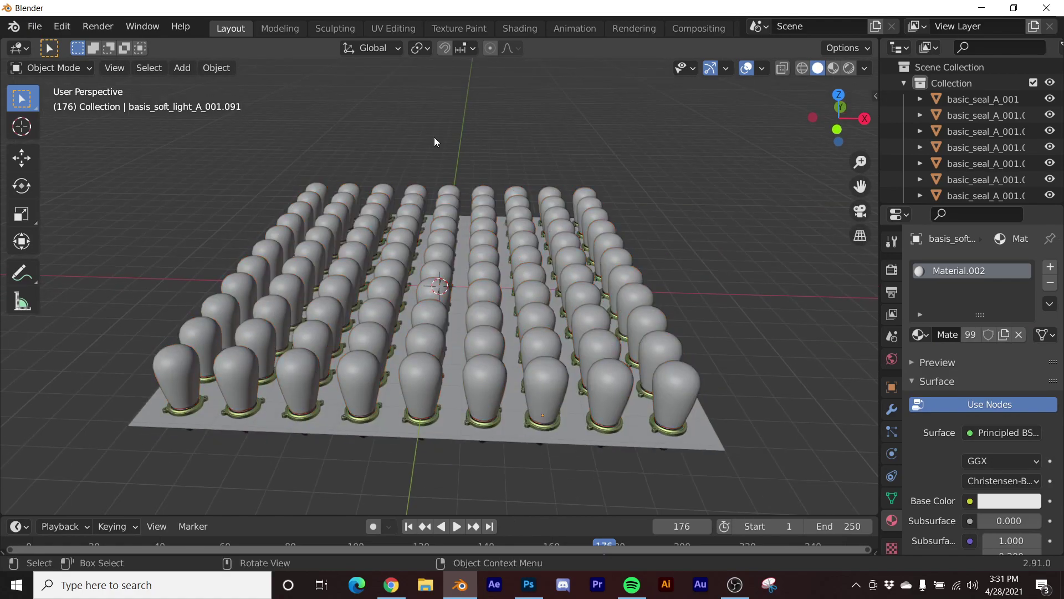
key("grave")
left_click(380, 325)
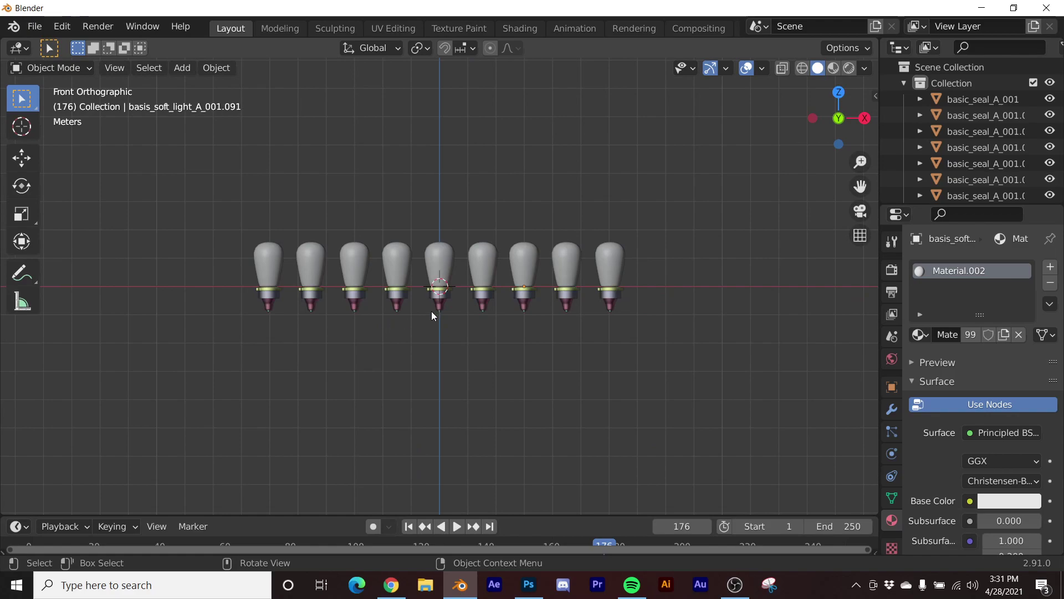
left_click_drag(722, 166, 174, 260)
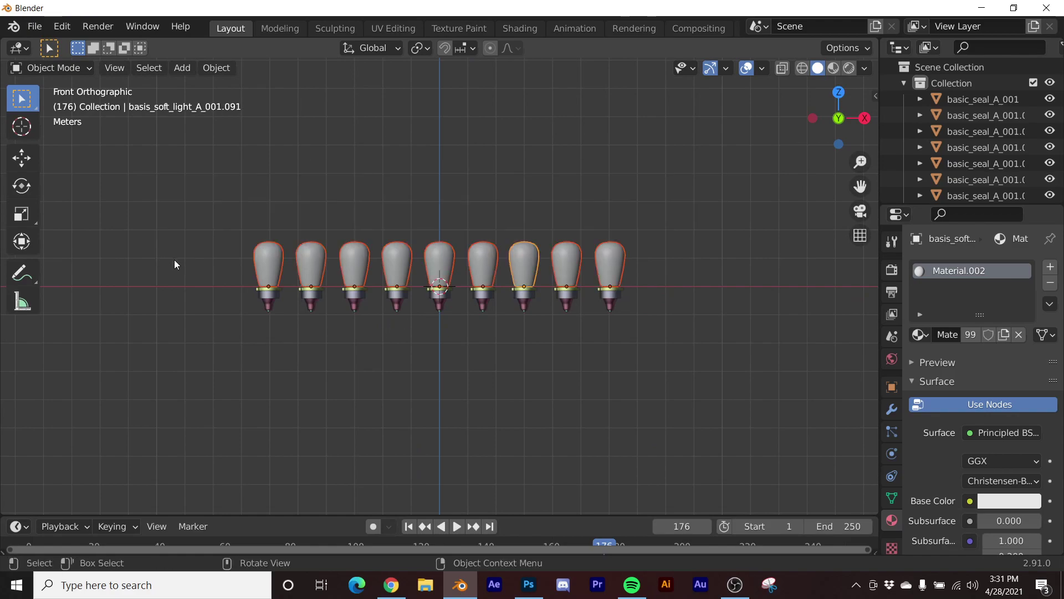
key("Tab")
key("grave")
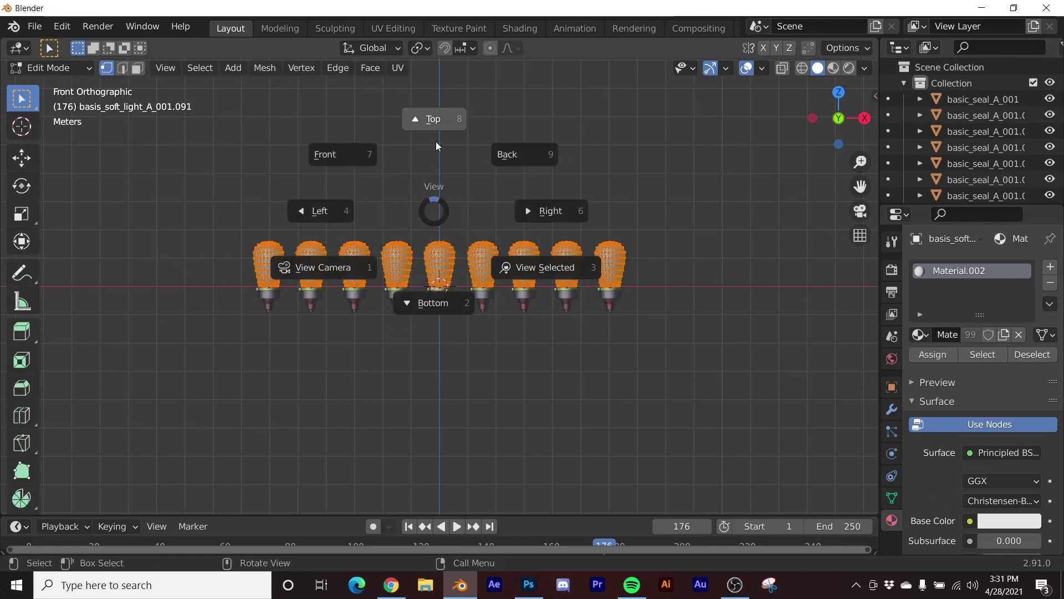
left_click(436, 142)
scroll(482, 257, "down", 2)
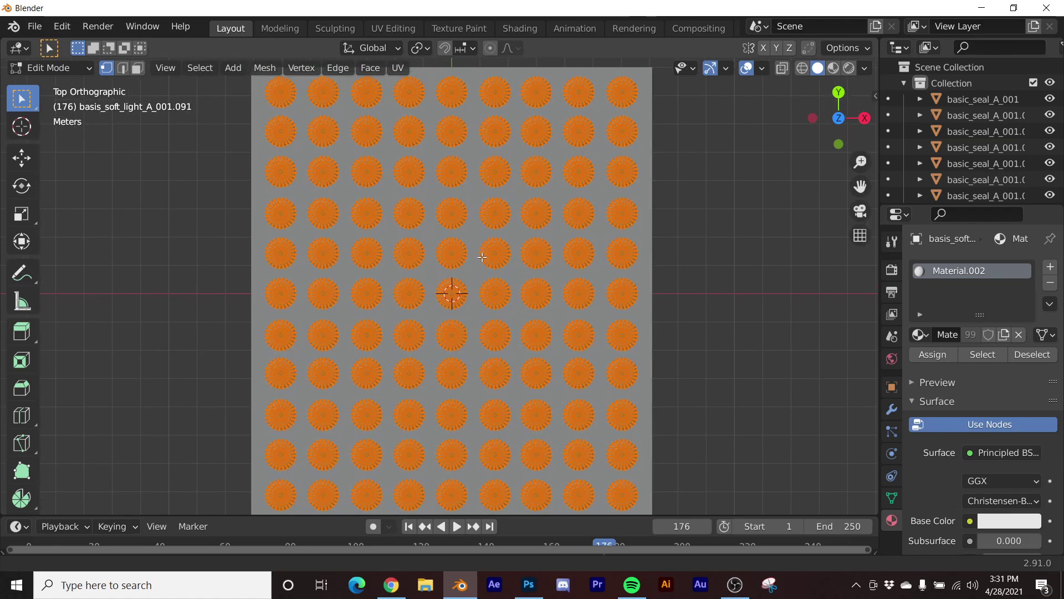
key("u")
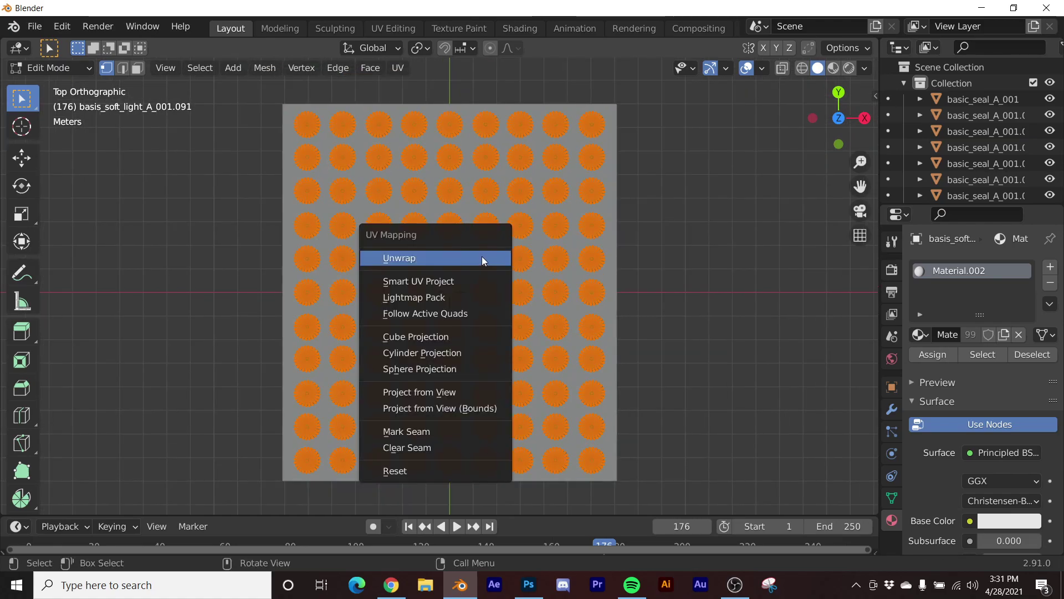
left_click(444, 391)
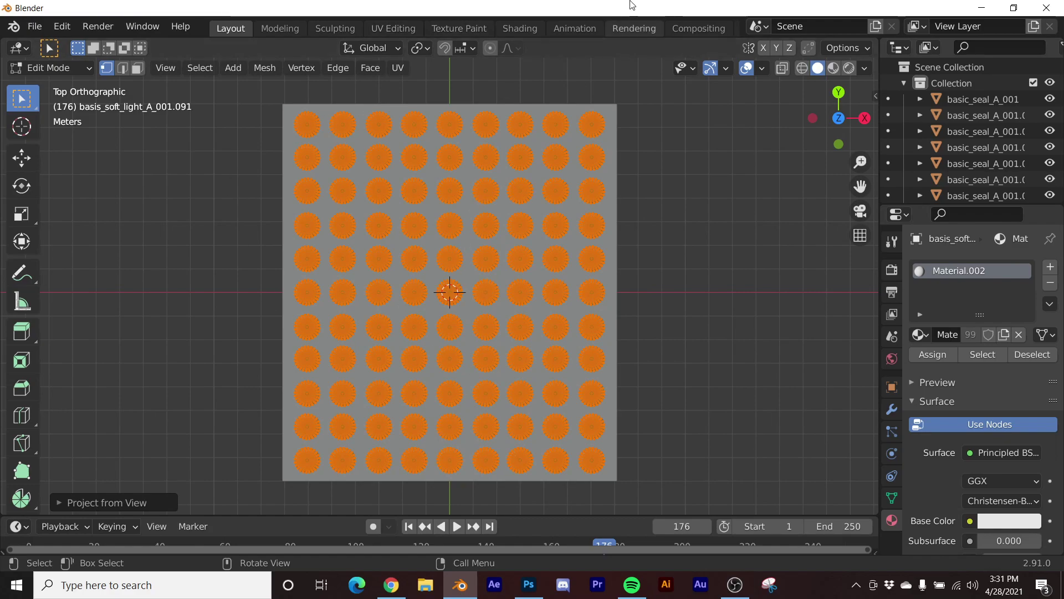
Step: Select all the bulb UV islands in the UV editor and scale them up by about 2.18 within the UV square
left_click(404, 32)
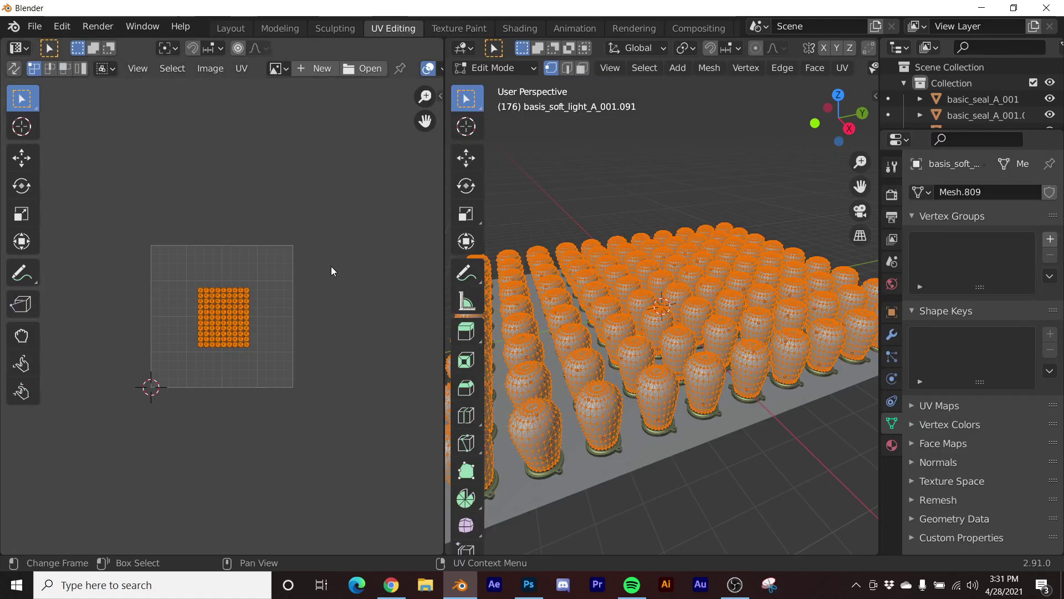
scroll(213, 332, "up", 5)
scroll(212, 338, "down", 3)
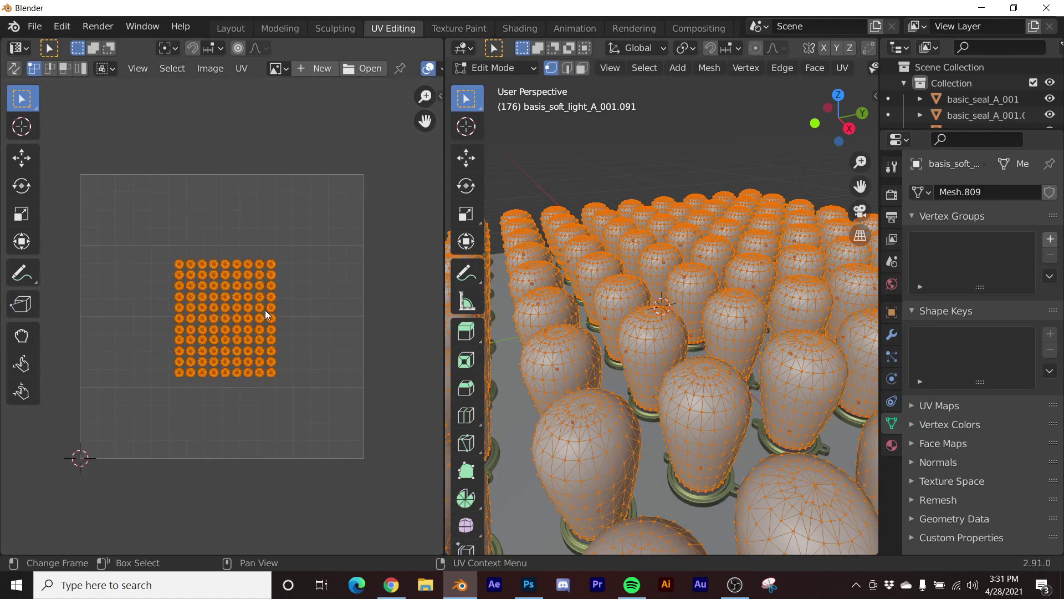
left_click_drag(314, 220, 158, 421)
key("s")
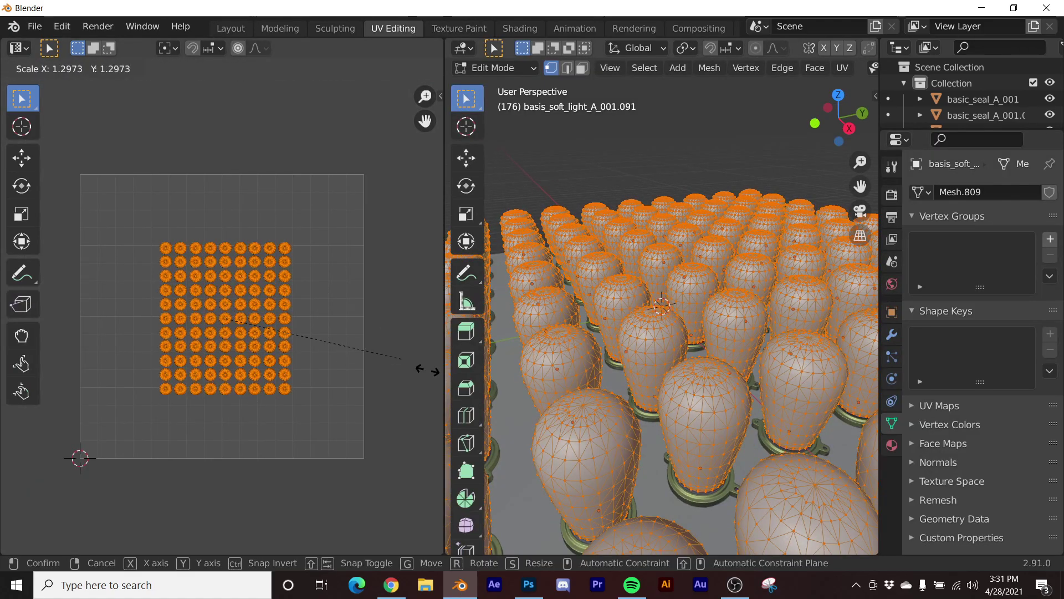
left_click(77, 395)
Step: Set the UV pivot to Individual Origins, scale every UV island to 0 and leave Edit Mode
left_click(167, 48)
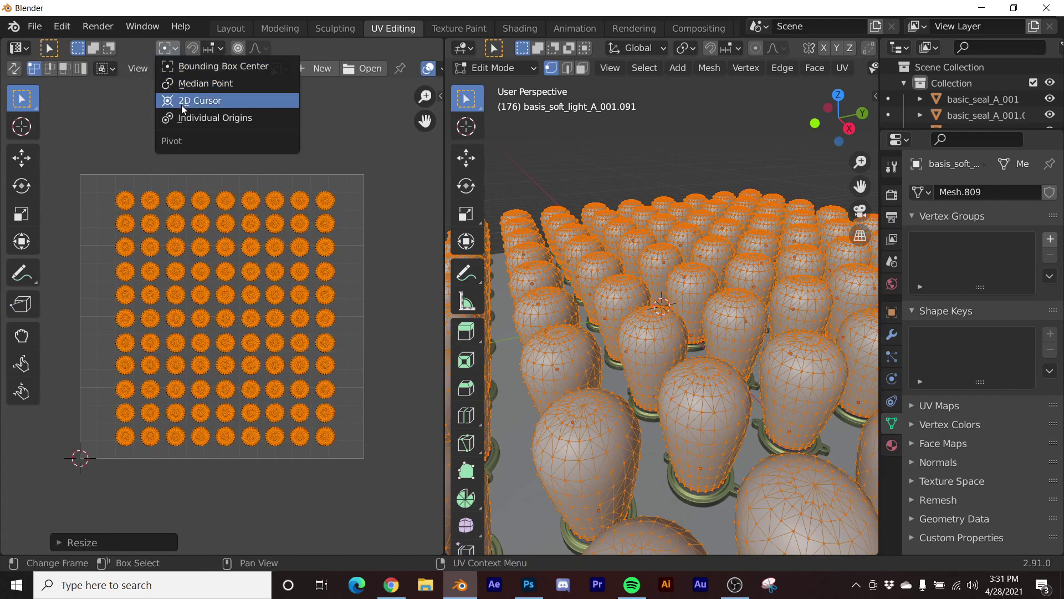
left_click(189, 118)
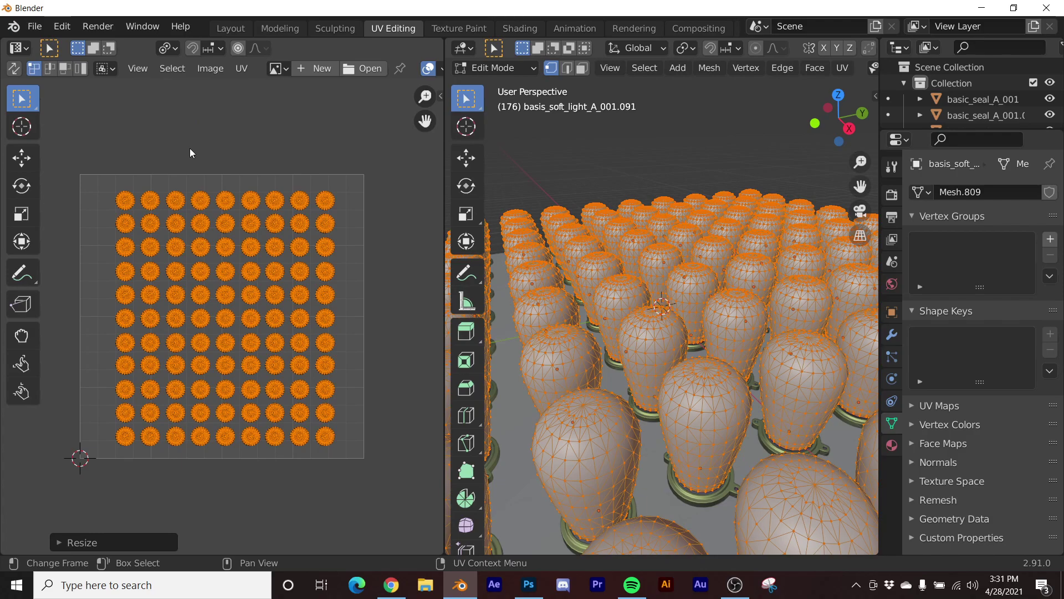
key("s")
key("0")
key("Return")
key("Tab")
scroll(588, 354, "down", 3)
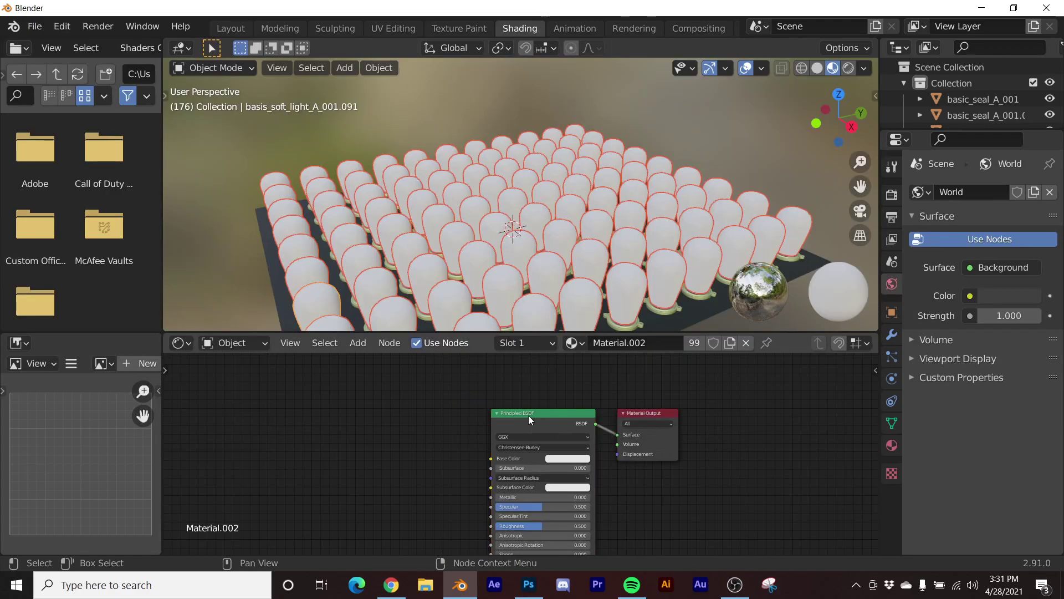
Step: In the bulbs' shader nodes, insert a Mix Shader between the Principled BSDF and the Material Output
left_click_drag(528, 414, 407, 423)
key("shift+a")
mouse_move(510, 388)
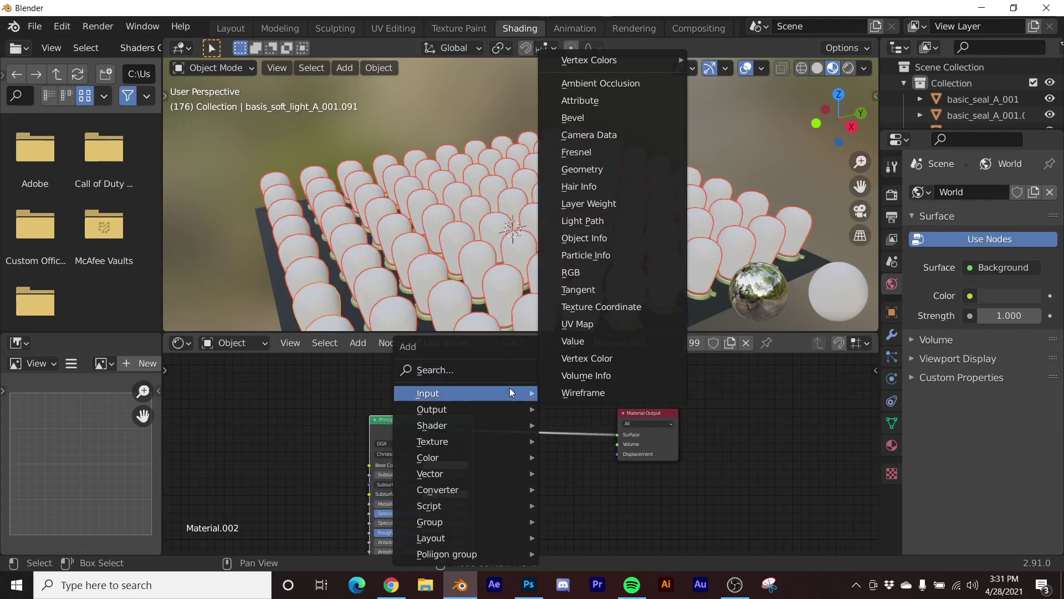
left_click(468, 372)
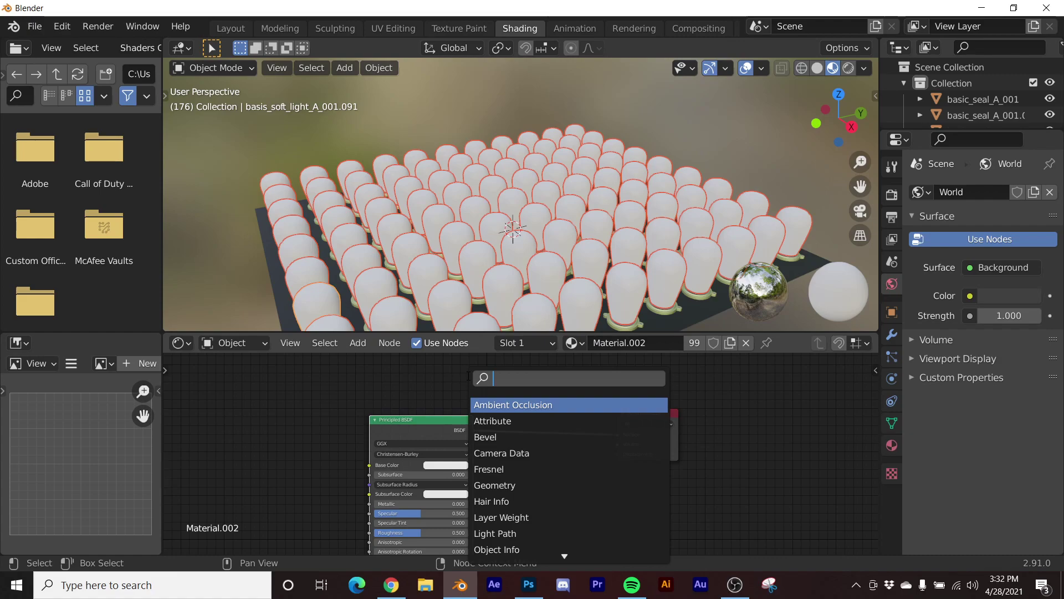
type("mix")
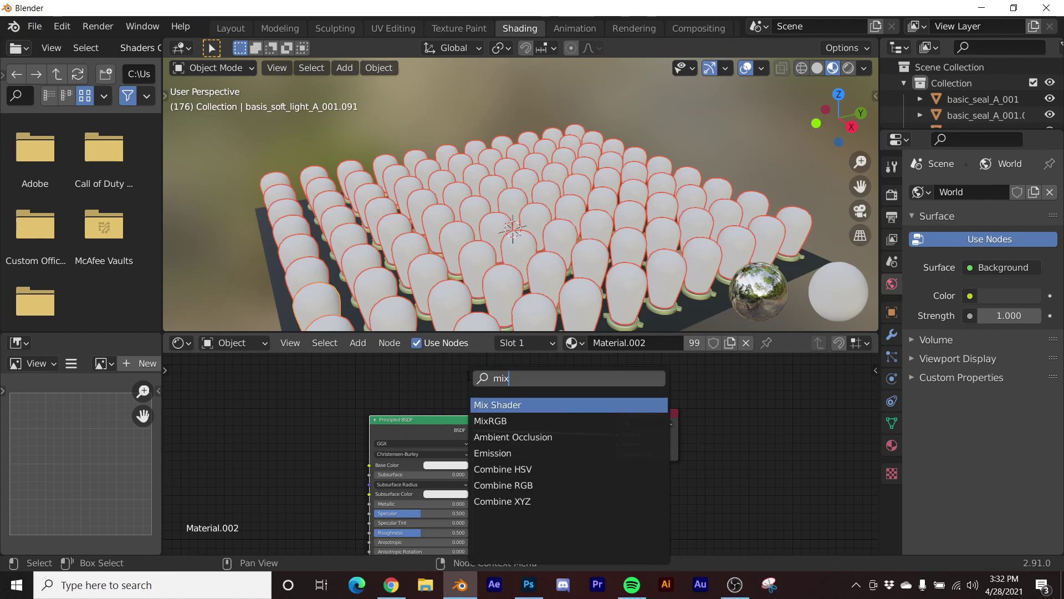
key("Return")
left_click(525, 412)
Step: Add an Emission shader and connect it to the second shader input of the Mix Shader
key("shift+a")
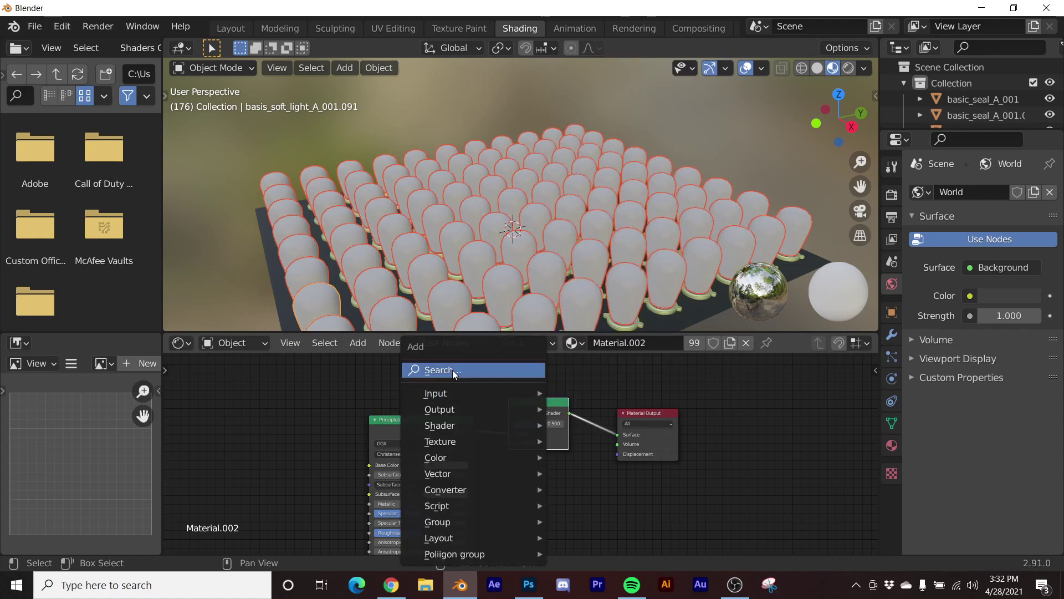
left_click(453, 370)
type("emi")
key("Return")
left_click(582, 499)
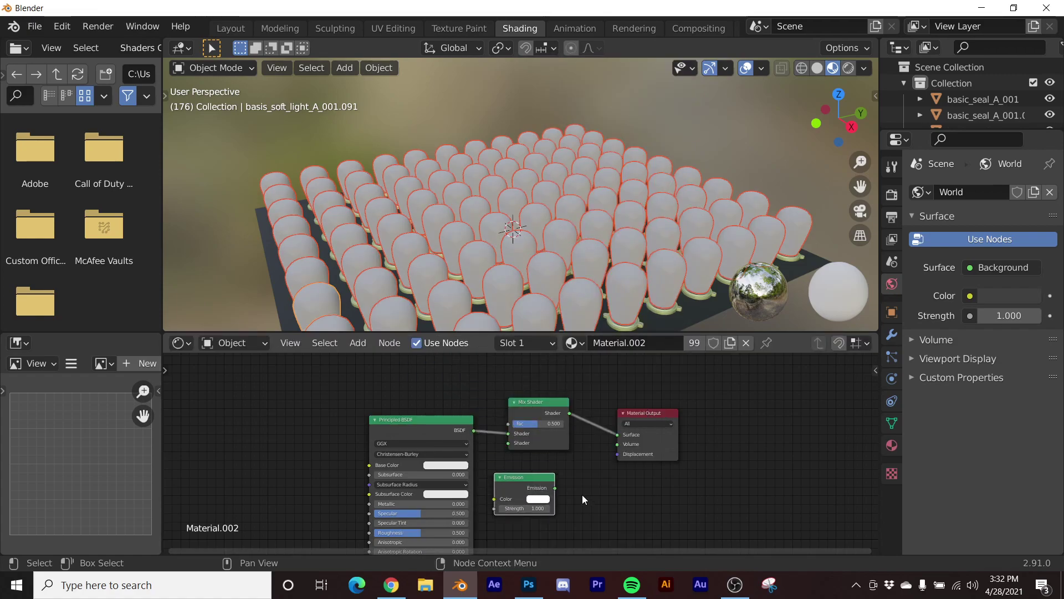
left_click_drag(554, 488, 508, 443)
Step: Feed UV Texture Coordinates through Mapping, Noise Texture and ColorRamp nodes into the Mix Shader's factor, and make the emission colour cyan
middle_click_drag(535, 411, 618, 437)
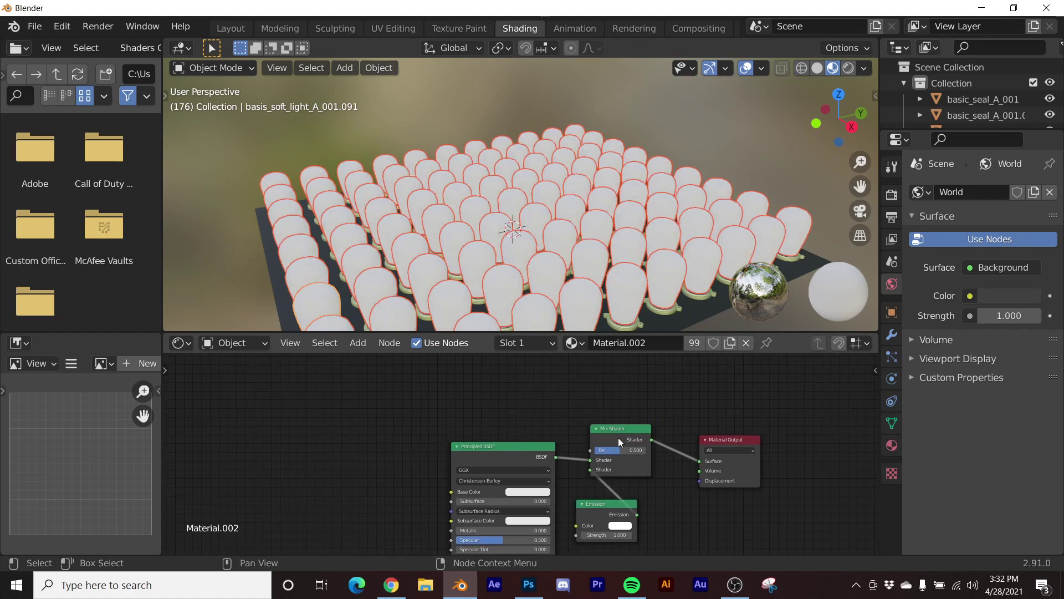
left_click_drag(617, 437, 456, 394)
key("shift+a")
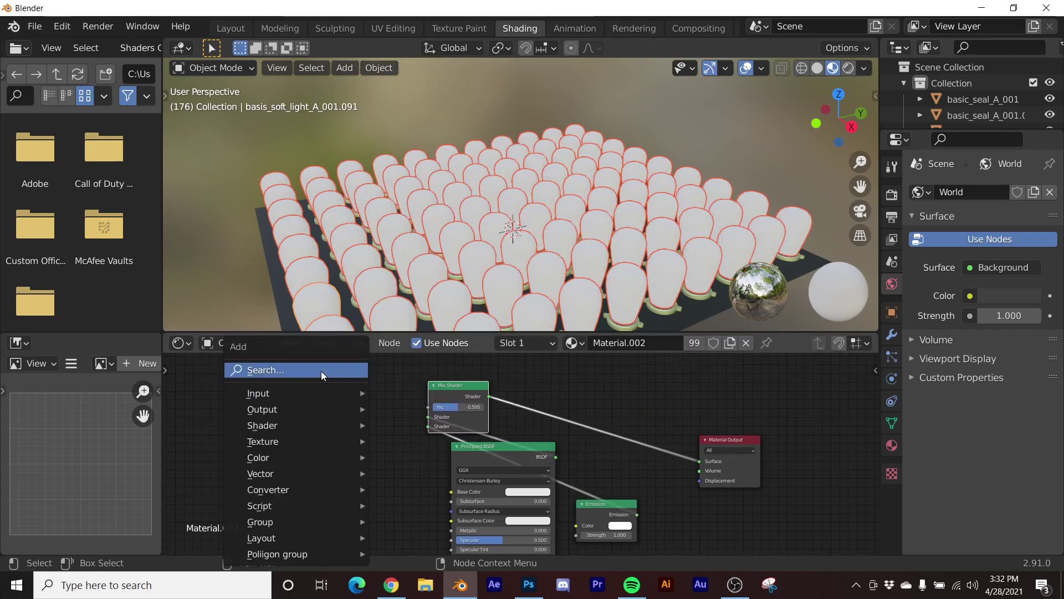
left_click(321, 370)
type("col")
key("Down")
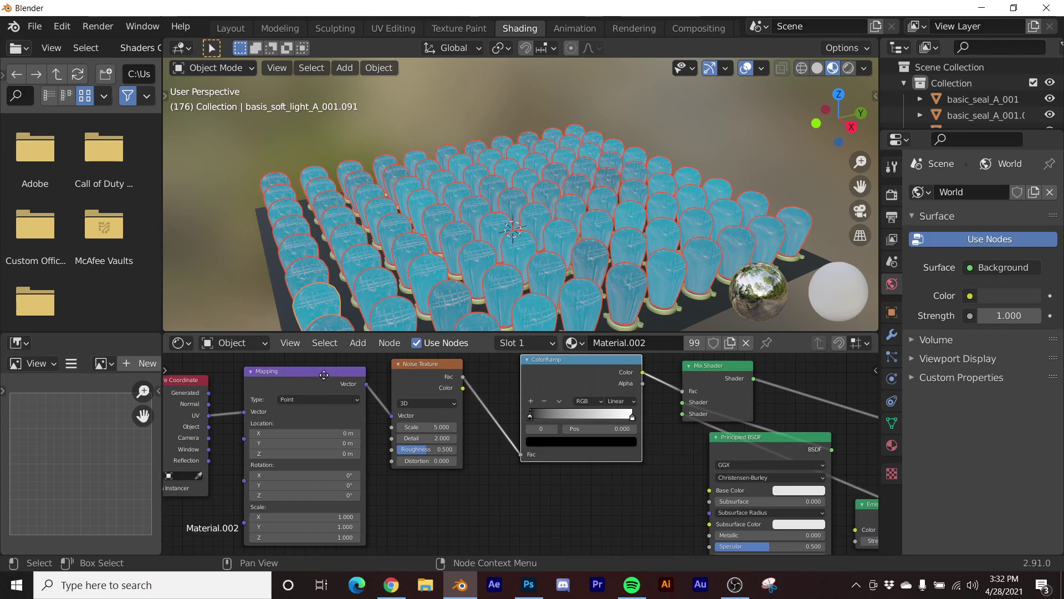
middle_click_drag(289, 379, 437, 380)
left_click_drag(329, 390, 298, 389)
Step: Raise the Emission strength to 10.100 and move the ColorRamp's black stop to position 0.415
scroll(307, 430, "up", 2)
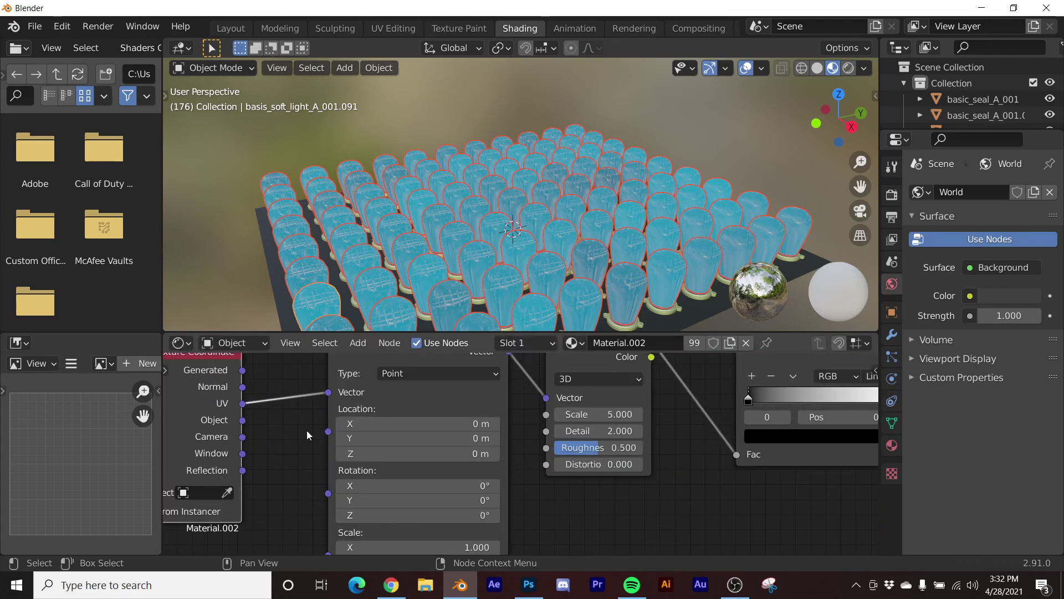
scroll(254, 403, "down", 4)
middle_click_drag(632, 431, 392, 423)
scroll(712, 497, "down", 1)
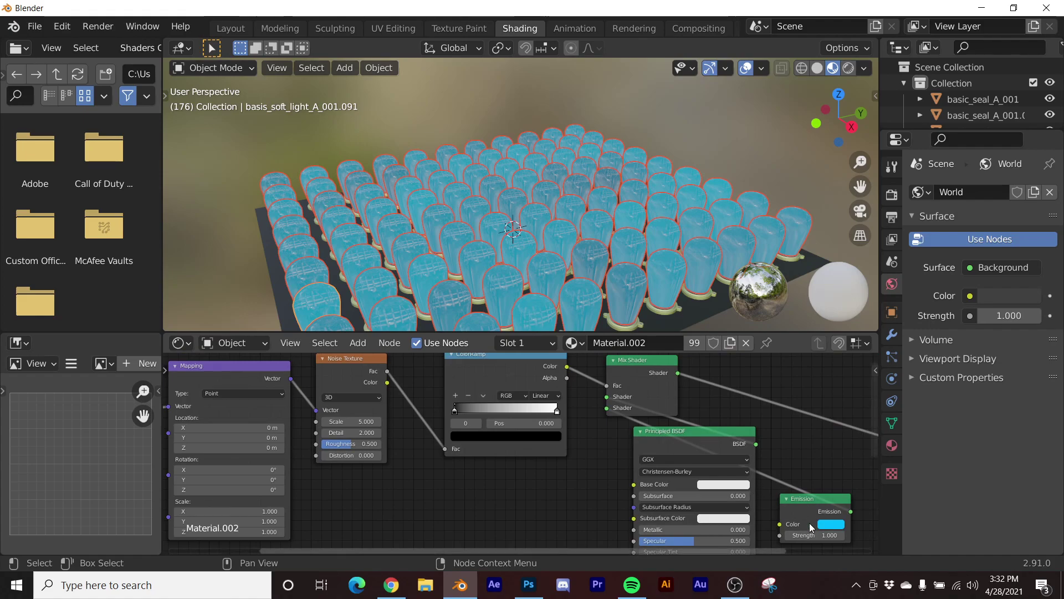
left_click_drag(812, 535, 842, 535)
left_click_drag(455, 411, 504, 413)
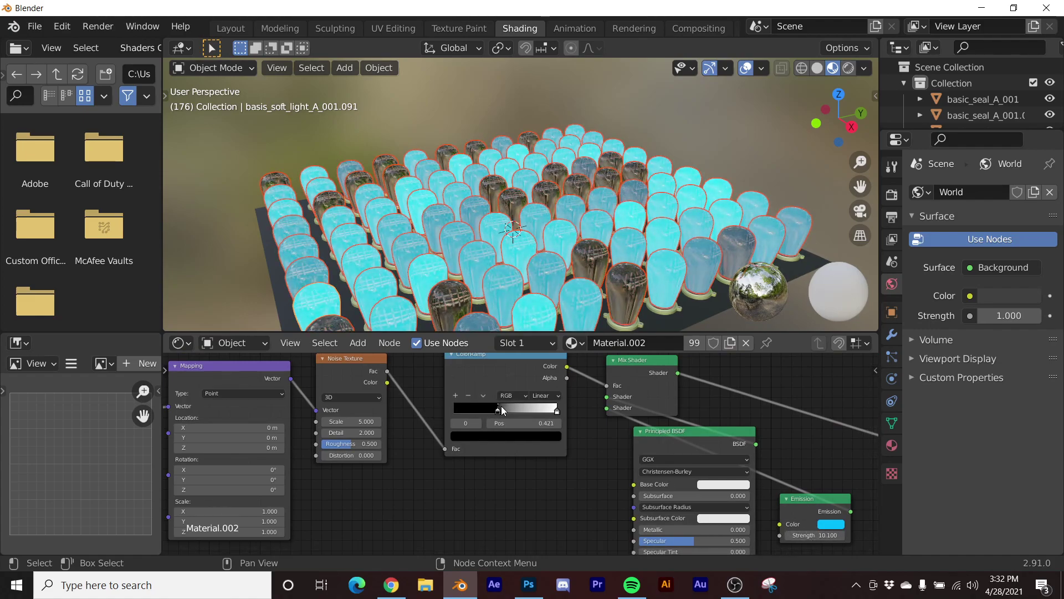
Step: Switch the bulbs' Noise Texture from 3D to 4D and set its W value to 1.140
left_click(344, 397)
left_click(339, 441)
middle_click_drag(348, 426, 440, 456)
scroll(440, 456, "up", 5)
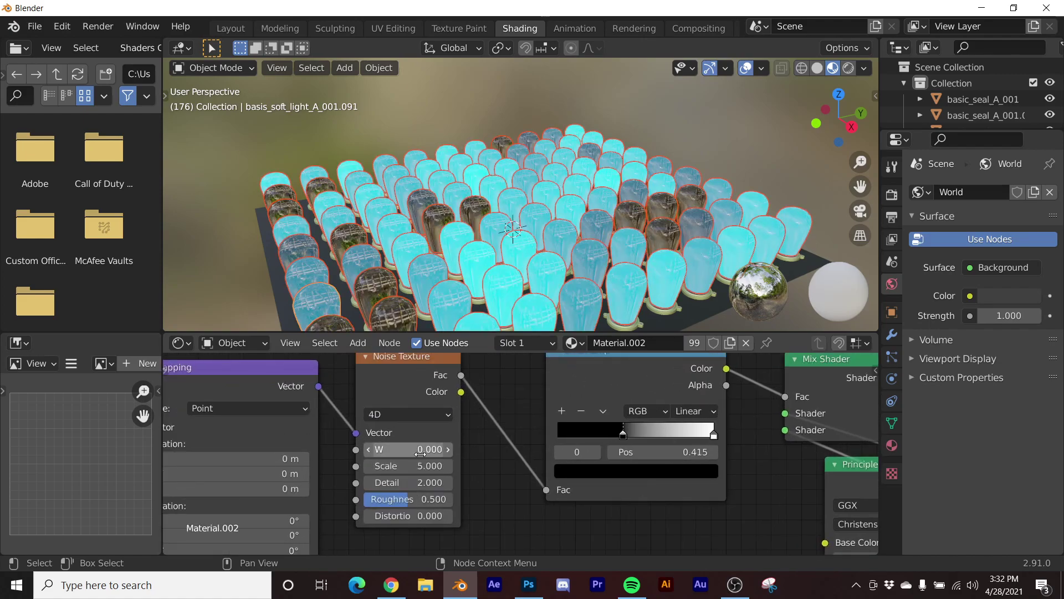
left_click_drag(411, 449, 443, 449, "shift")
Step: Hide the viewport overlays and gizmos, and raise the Noise Texture's W to 4.330 while viewing the bulb grid from several angles
left_click(746, 67)
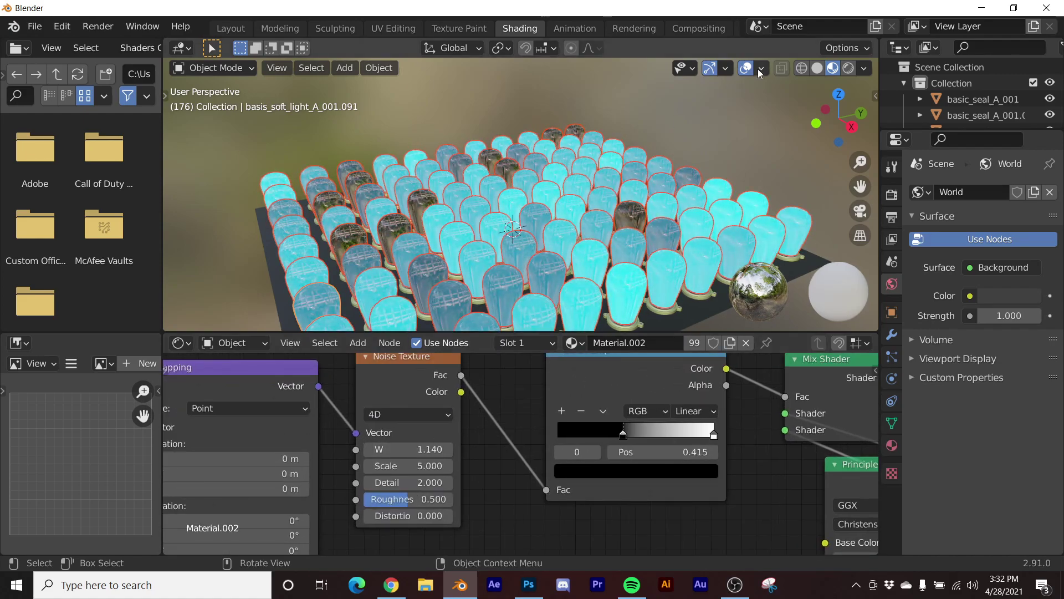
left_click(710, 68)
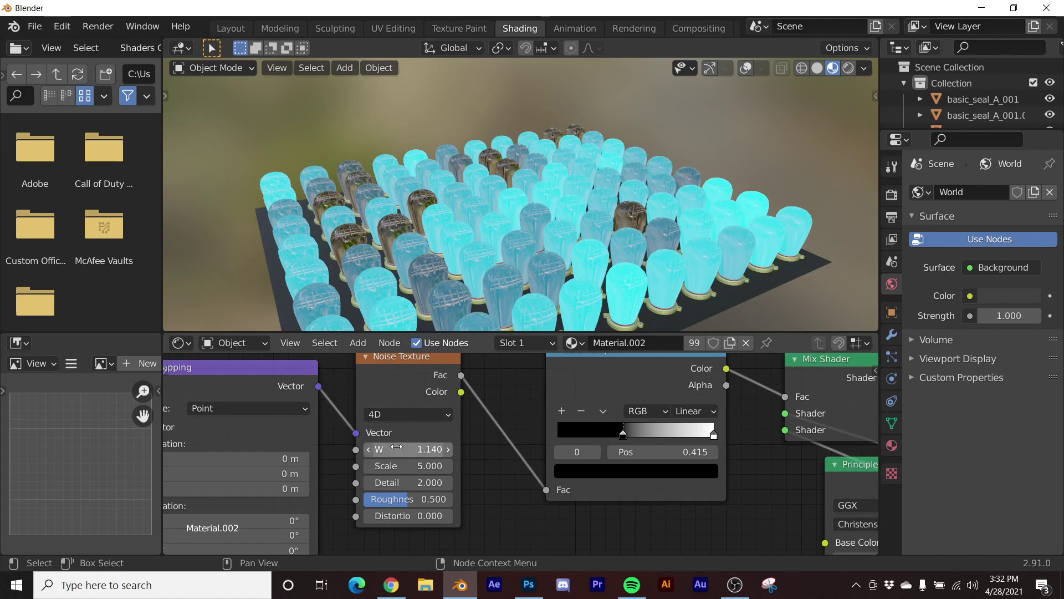
left_click_drag(421, 448, 500, 449)
scroll(542, 231, "down", 4)
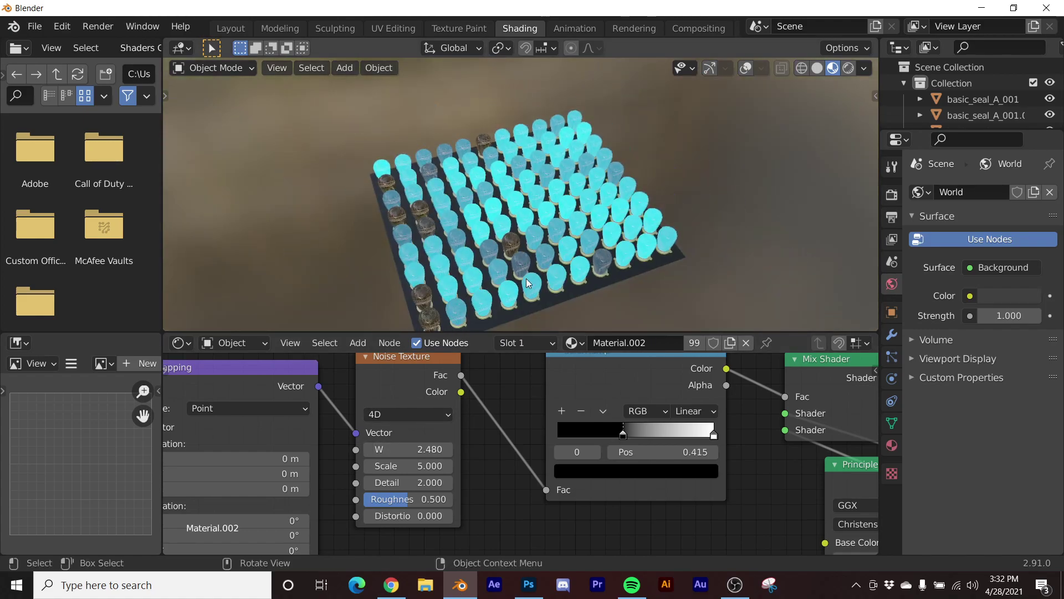
left_click_drag(432, 449, 458, 449)
scroll(538, 227, "up", 6)
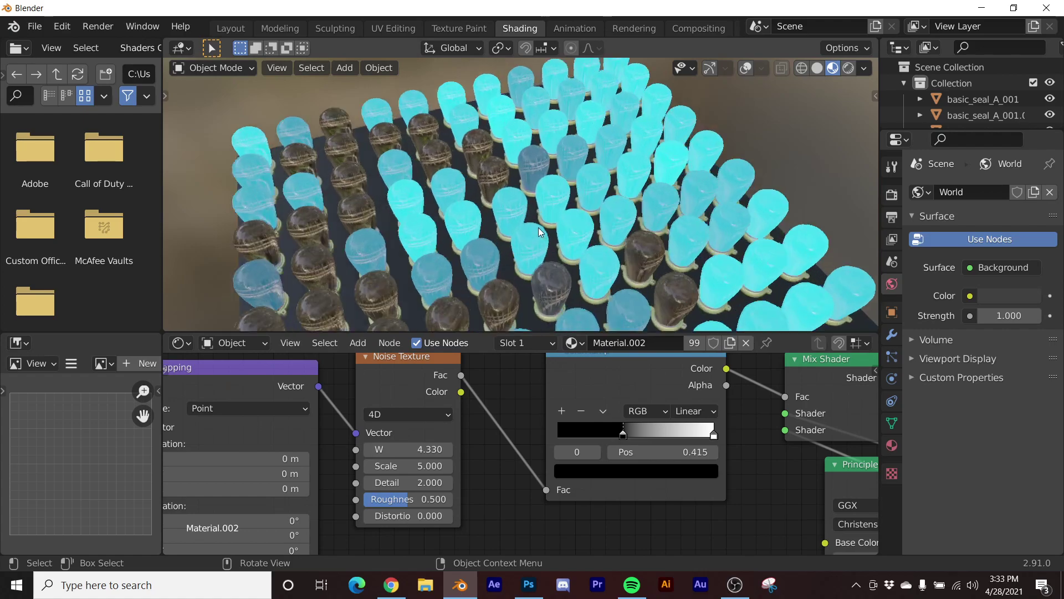
scroll(527, 233, "down", 5)
middle_click_drag(527, 234, 513, 155)
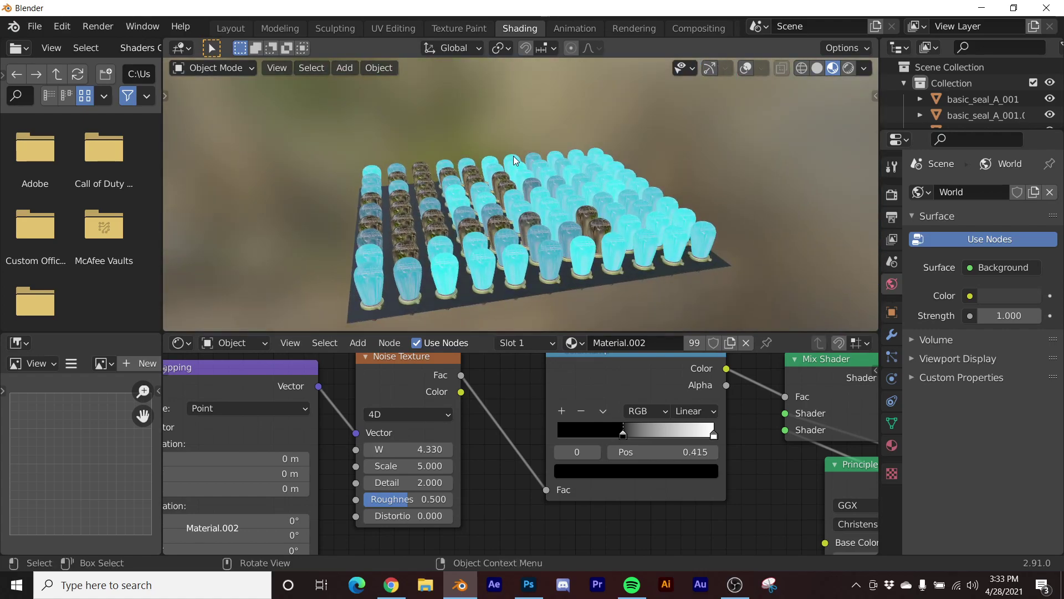
scroll(514, 155, "up", 2)
middle_click_drag(514, 156, 513, 115)
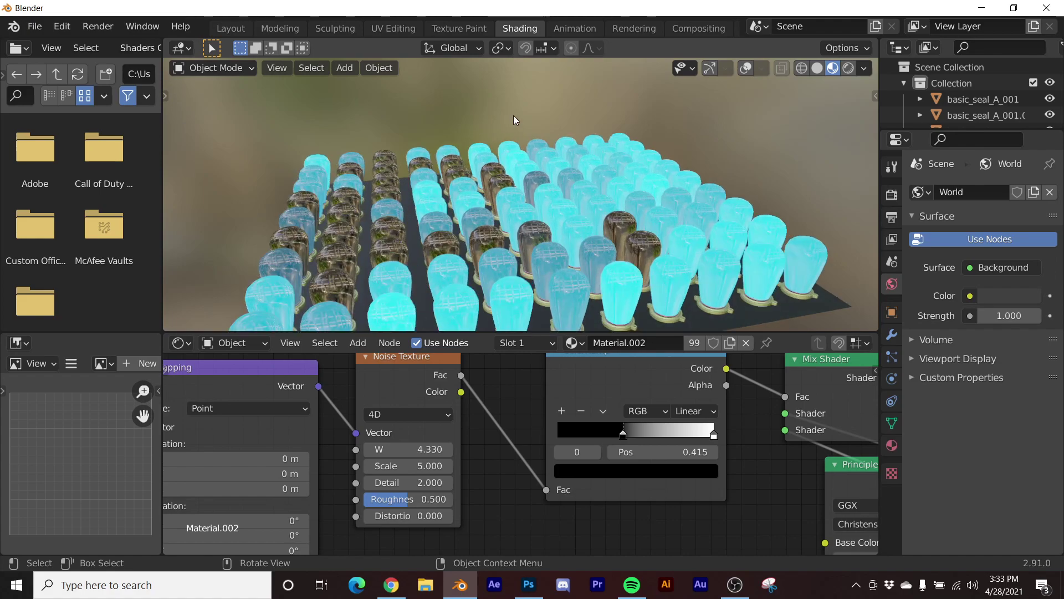